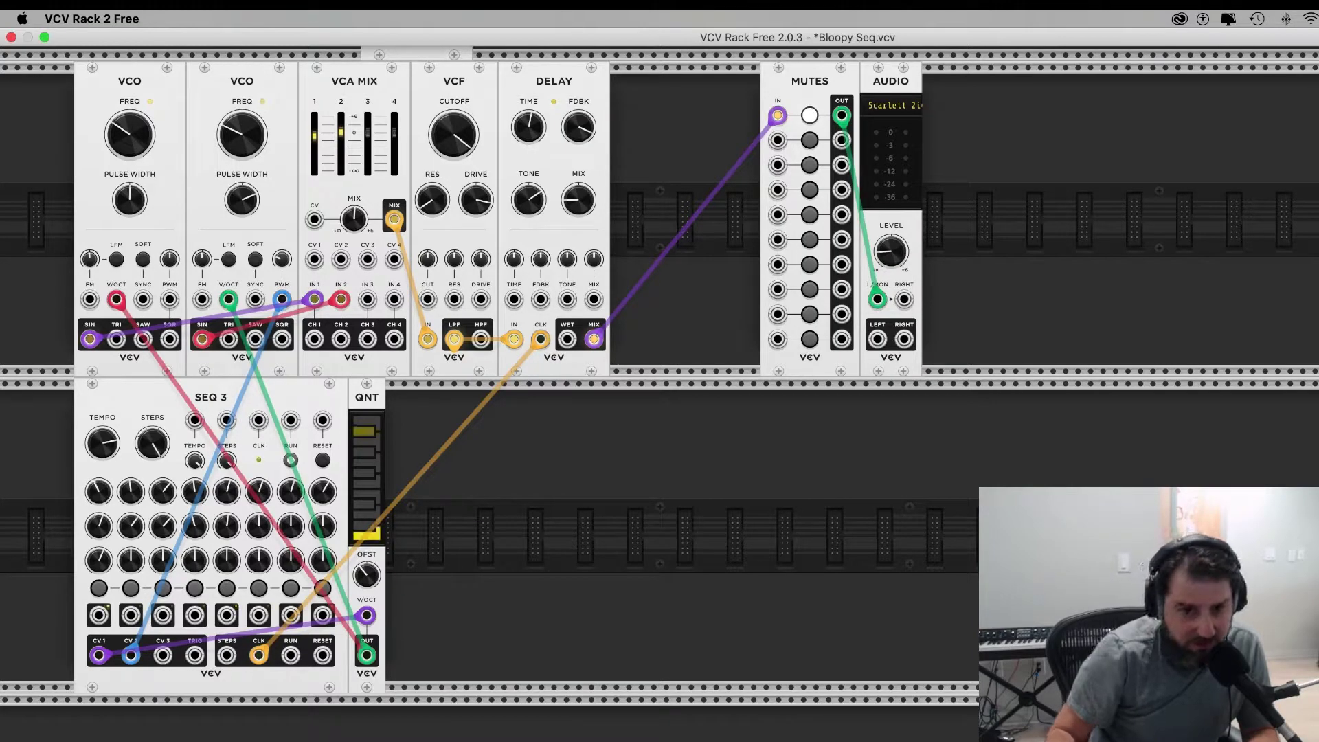
Step: Switch the rack to full screen and unmute row 1 of the MUTES module
key(F11)
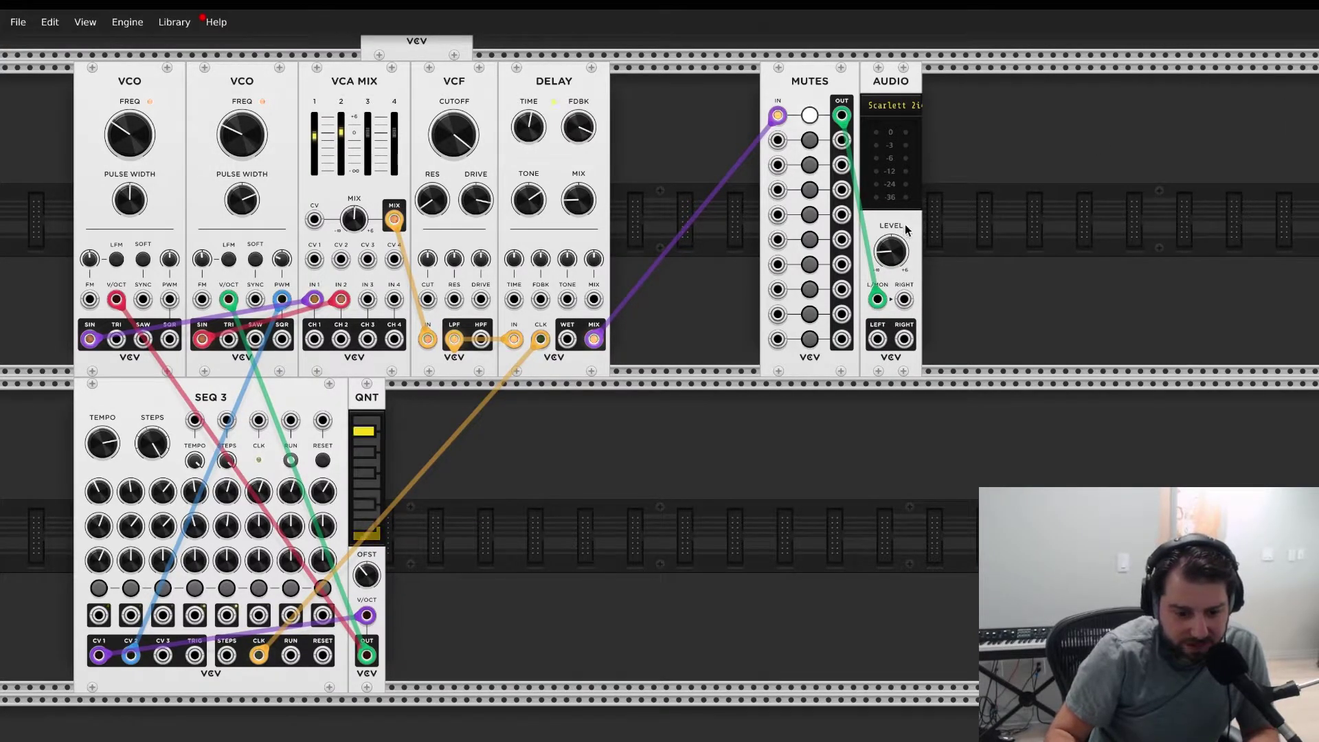
click(809, 115)
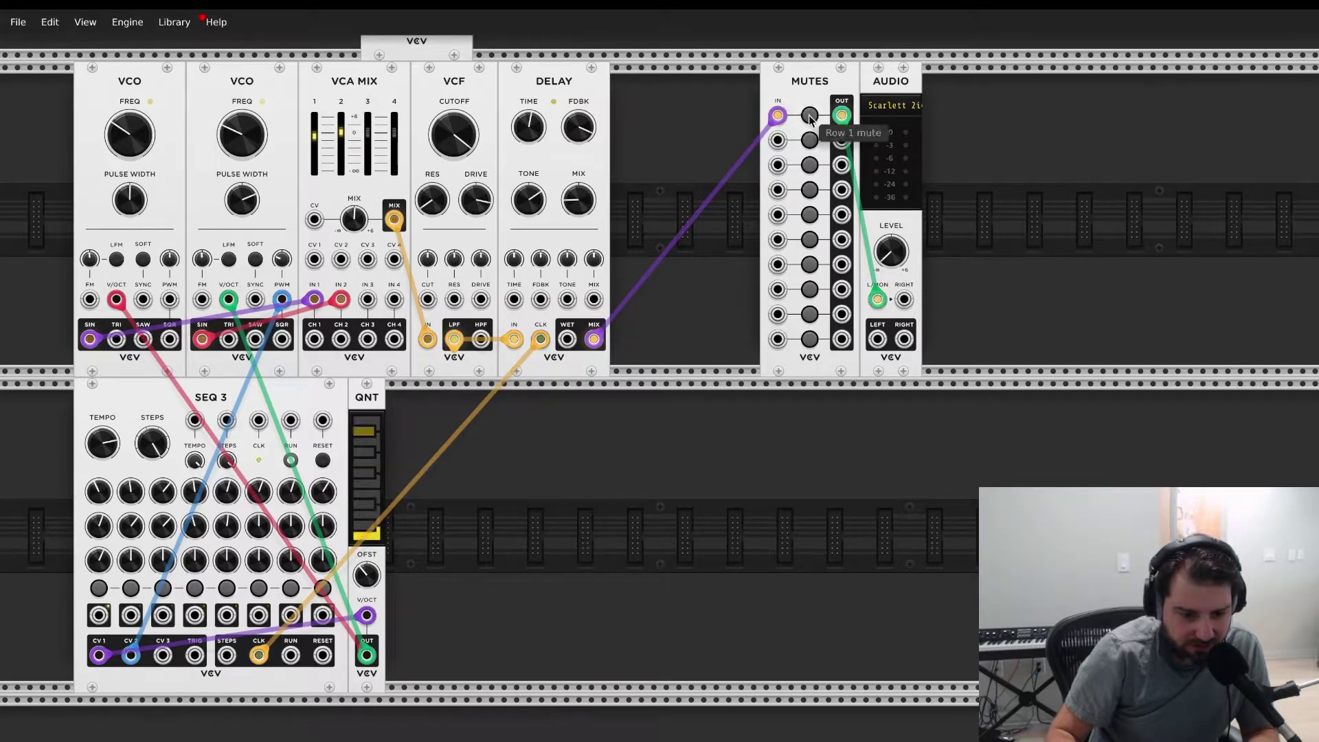
Step: Raise the AUDIO module's output level and lower the VCF cutoff frequency
mouse_move(905, 267)
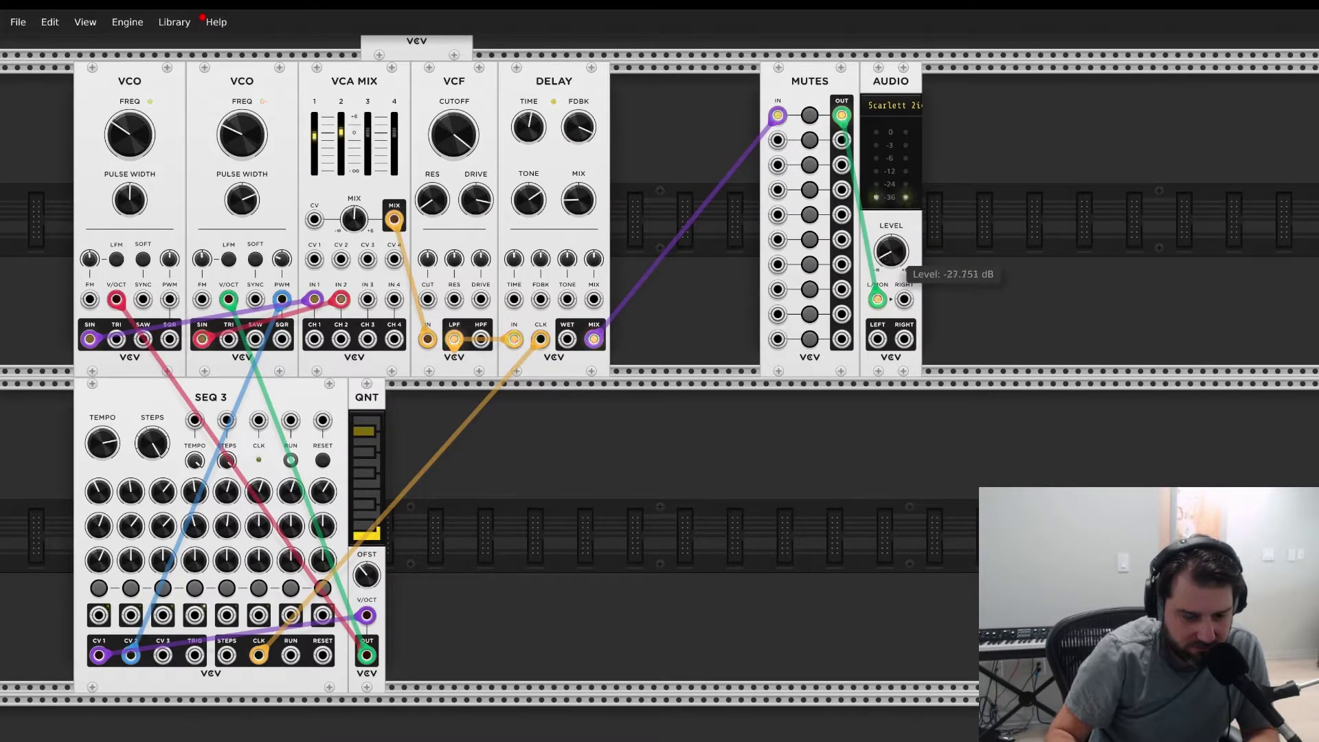
drag(459, 147, 459, 126)
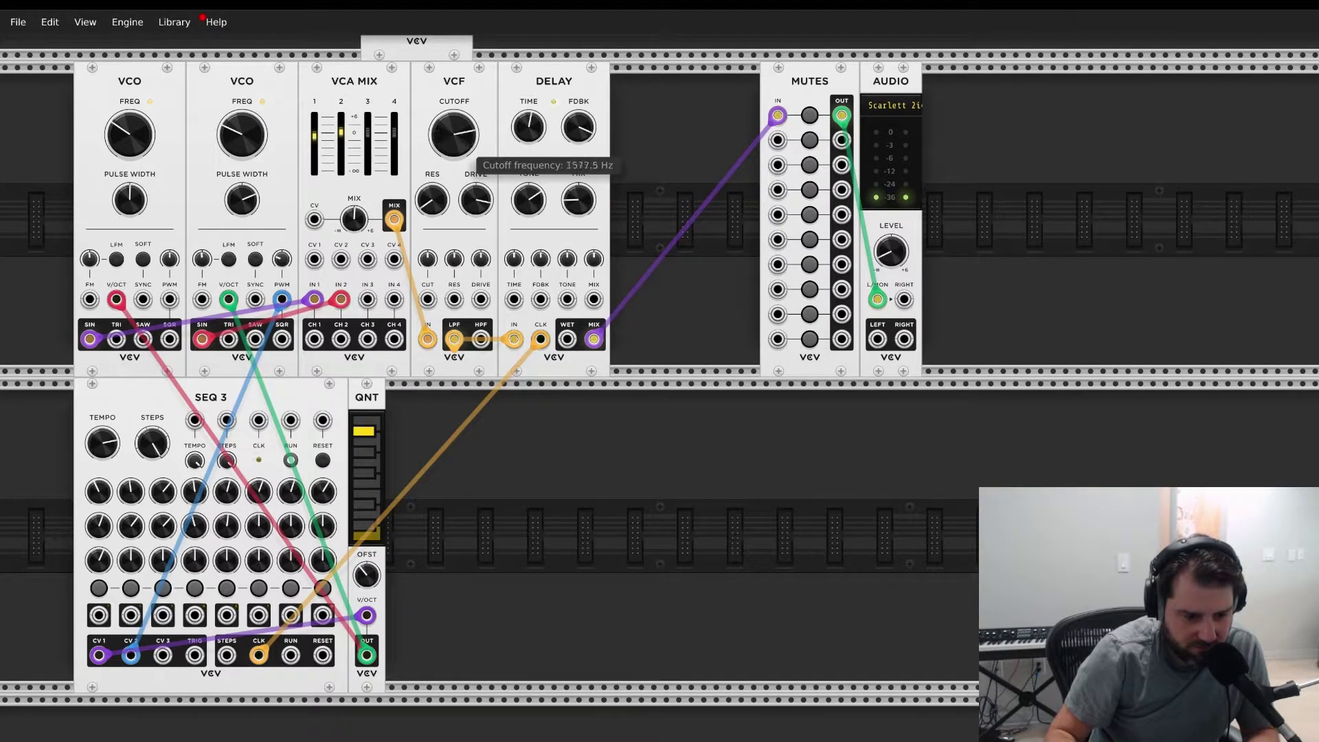
drag(896, 256, 896, 228)
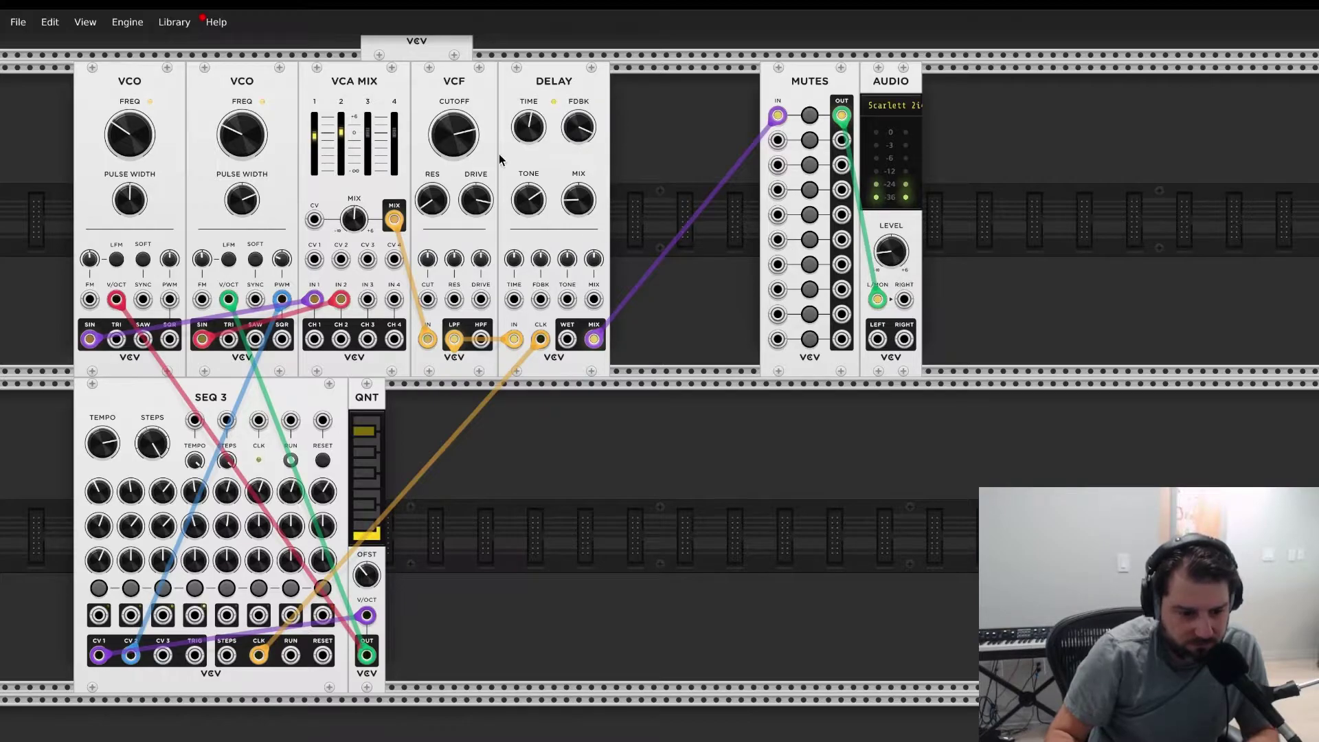
mouse_move(471, 142)
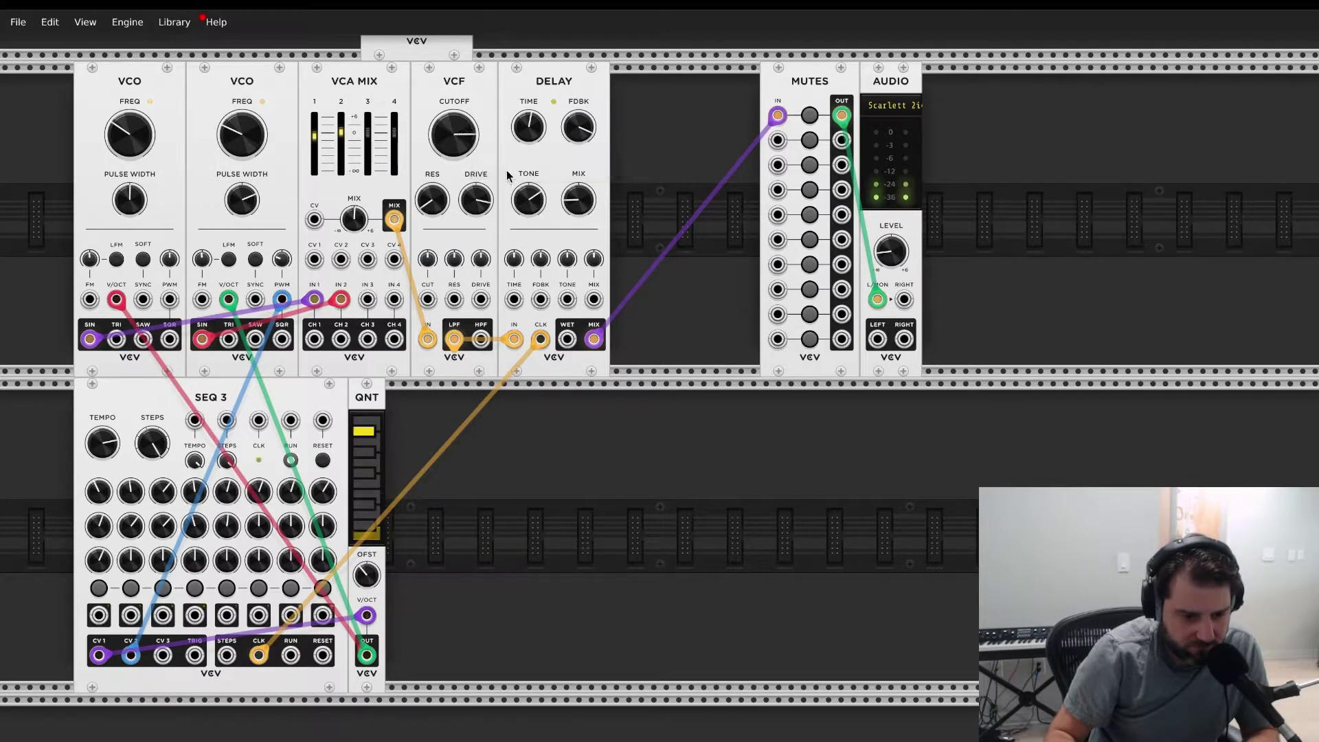
Step: Adjust the DELAY module with a higher time, less feedback and a lower wet mix
drag(578, 200, 578, 191)
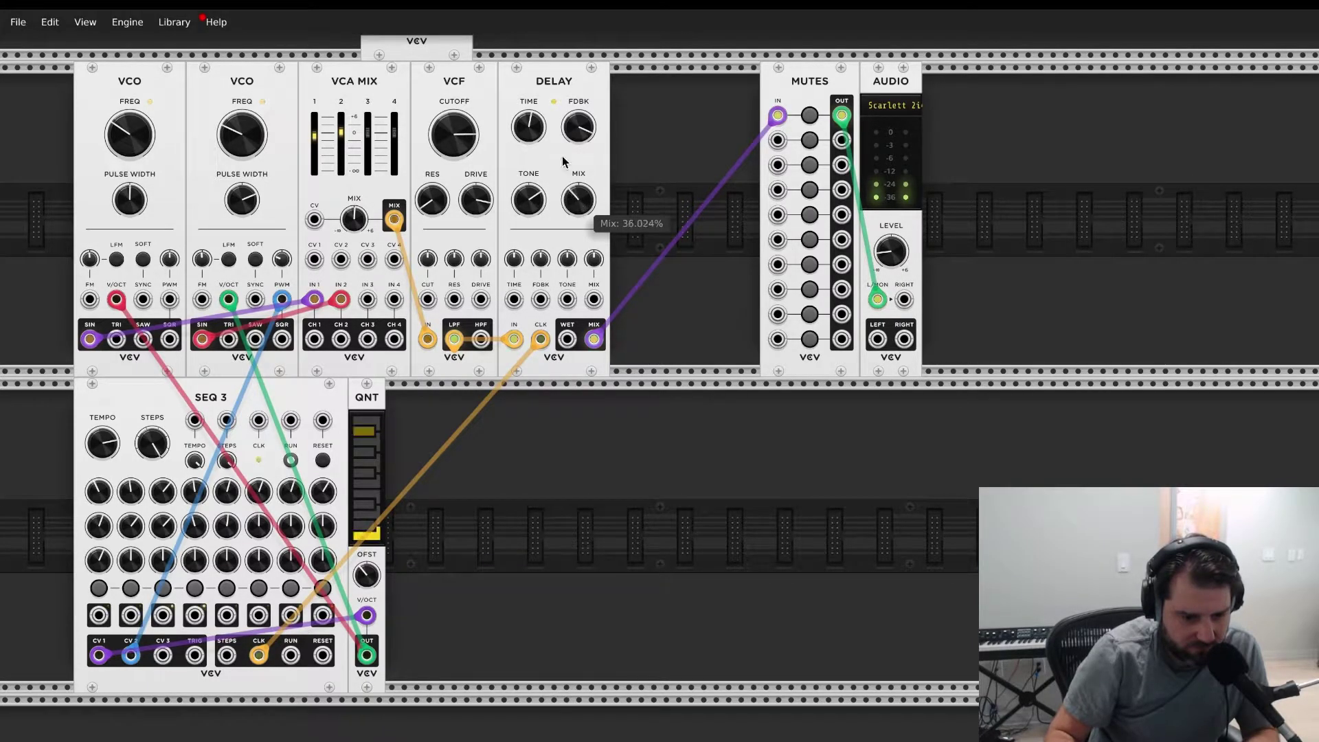
mouse_move(523, 131)
drag(523, 130, 523, 124)
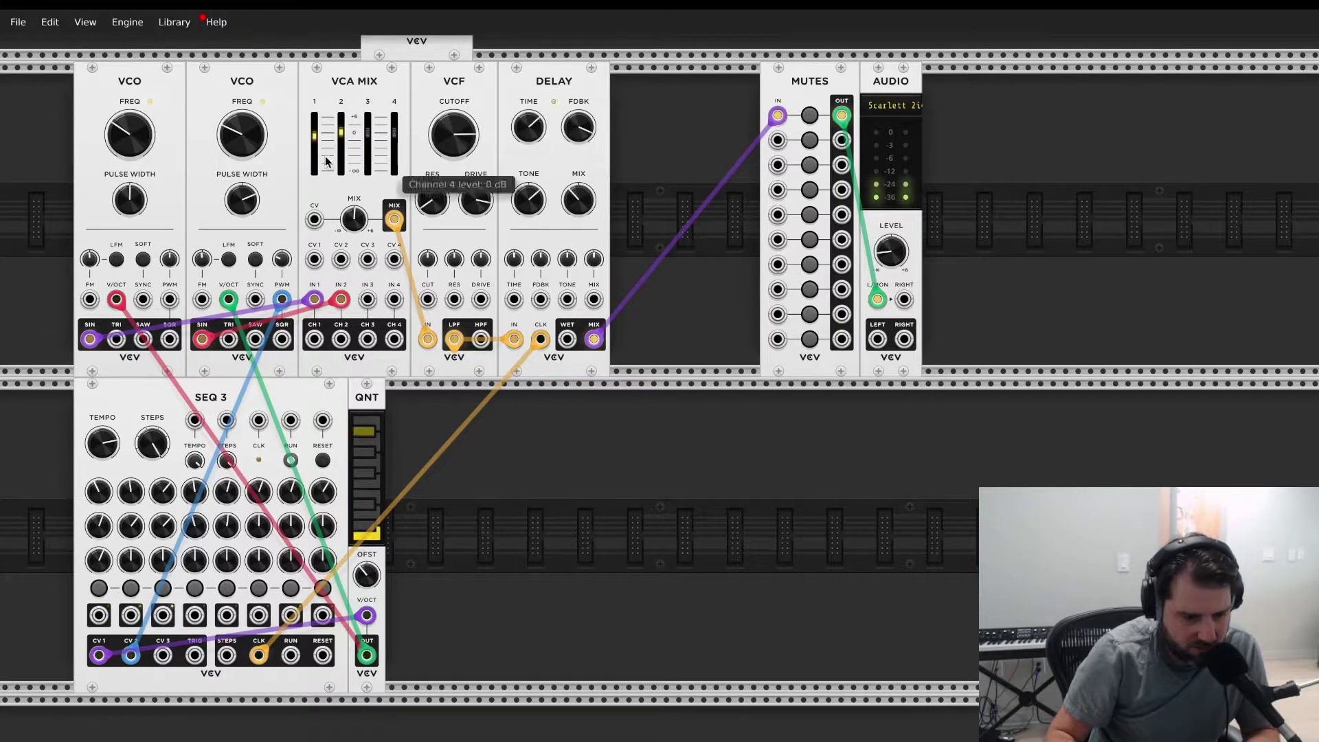
drag(579, 199, 578, 209)
drag(578, 127, 579, 140)
Step: Lower the first VCO's frequency, raise the second VCO's to about 118 Hz, and rebalance VCA MIX channels 1 and 2
drag(130, 135, 130, 140)
drag(242, 134, 242, 127)
drag(341, 131, 320, 120)
Step: Reduce the second VCO's pulse width and turn down the second-row knob of step 2 on SEQ 3
drag(242, 199, 242, 207)
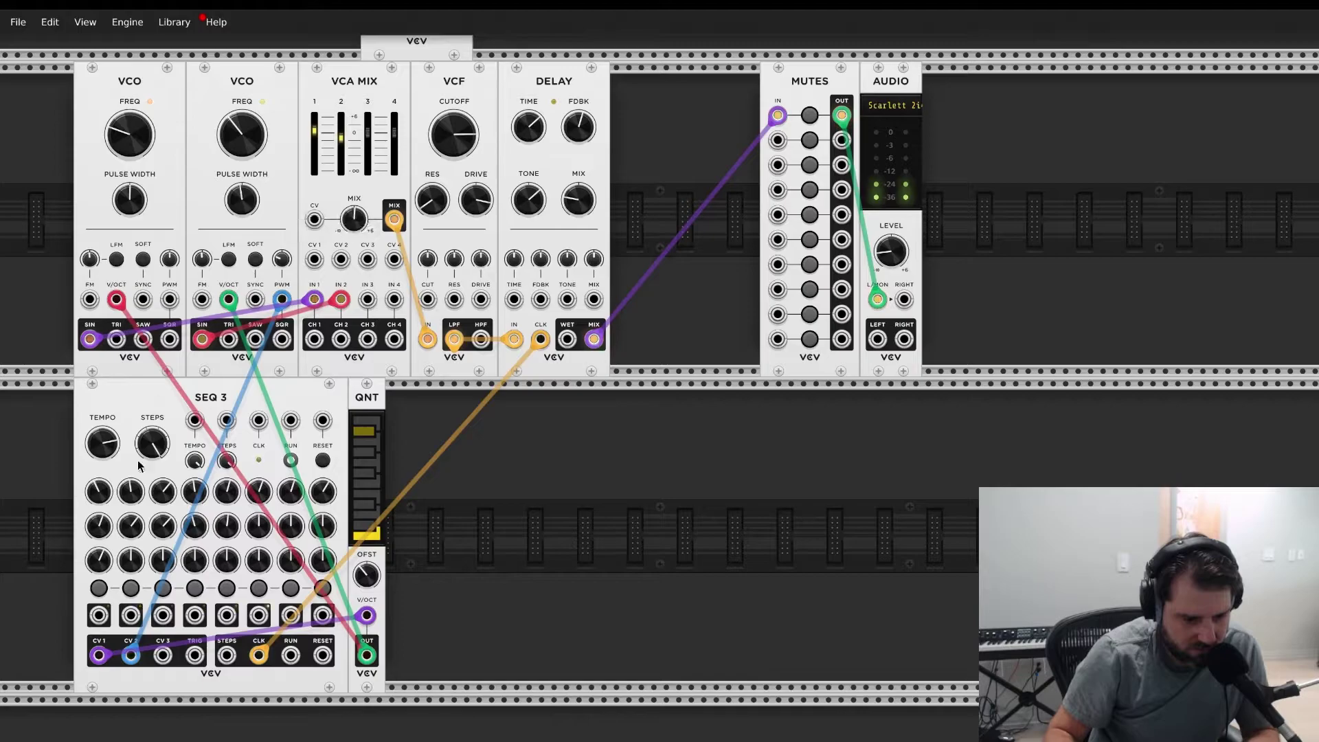
mouse_move(113, 527)
mouse_down()
mouse_move(113, 511)
mouse_move(112, 524)
mouse_up()
drag(119, 204, 118, 202)
mouse_move(246, 134)
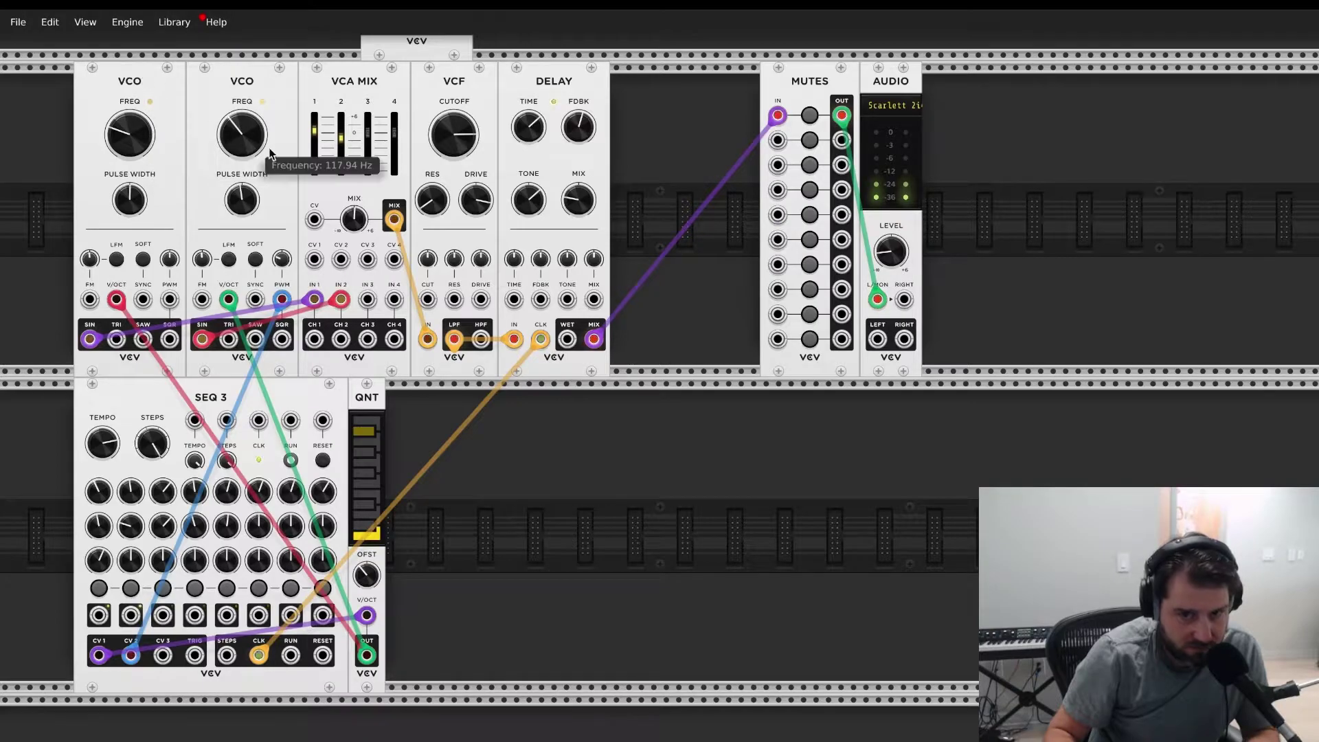
Step: Mute row 1 of the MUTES module and save the patch
click(815, 117)
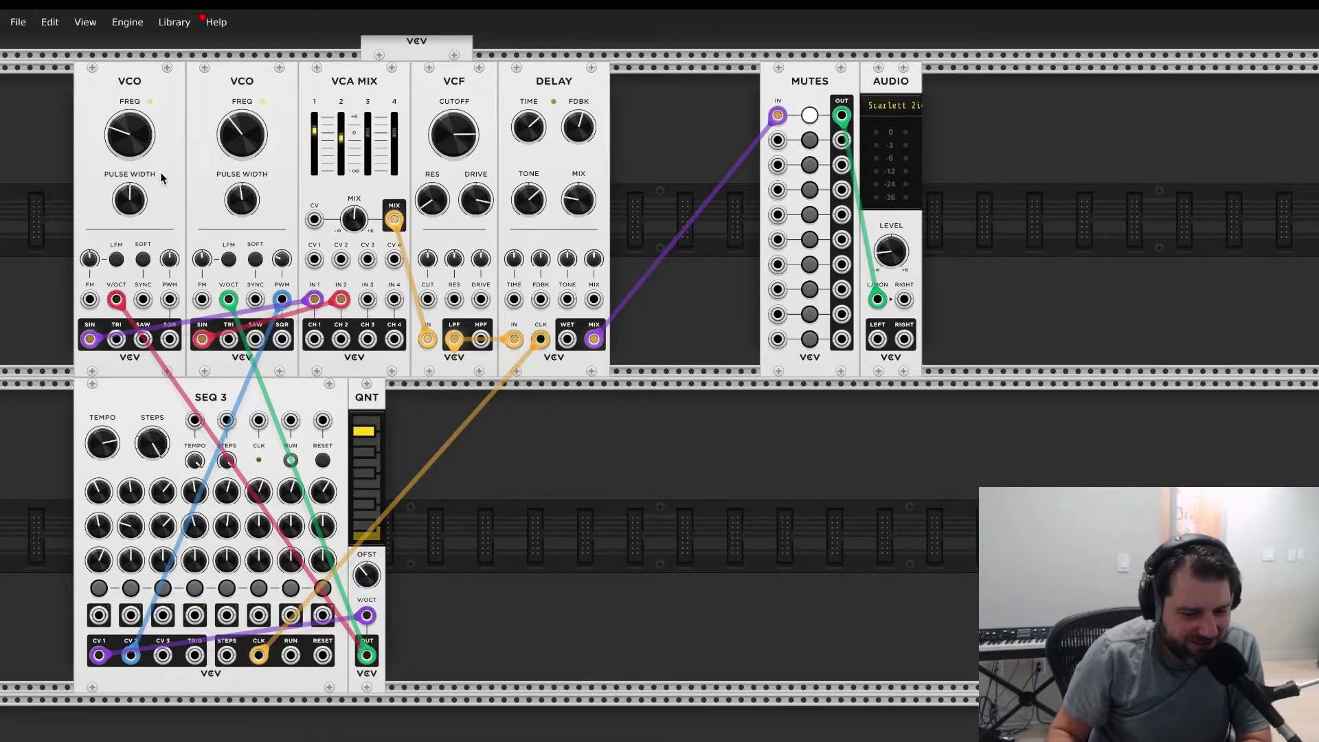
click(19, 22)
click(41, 91)
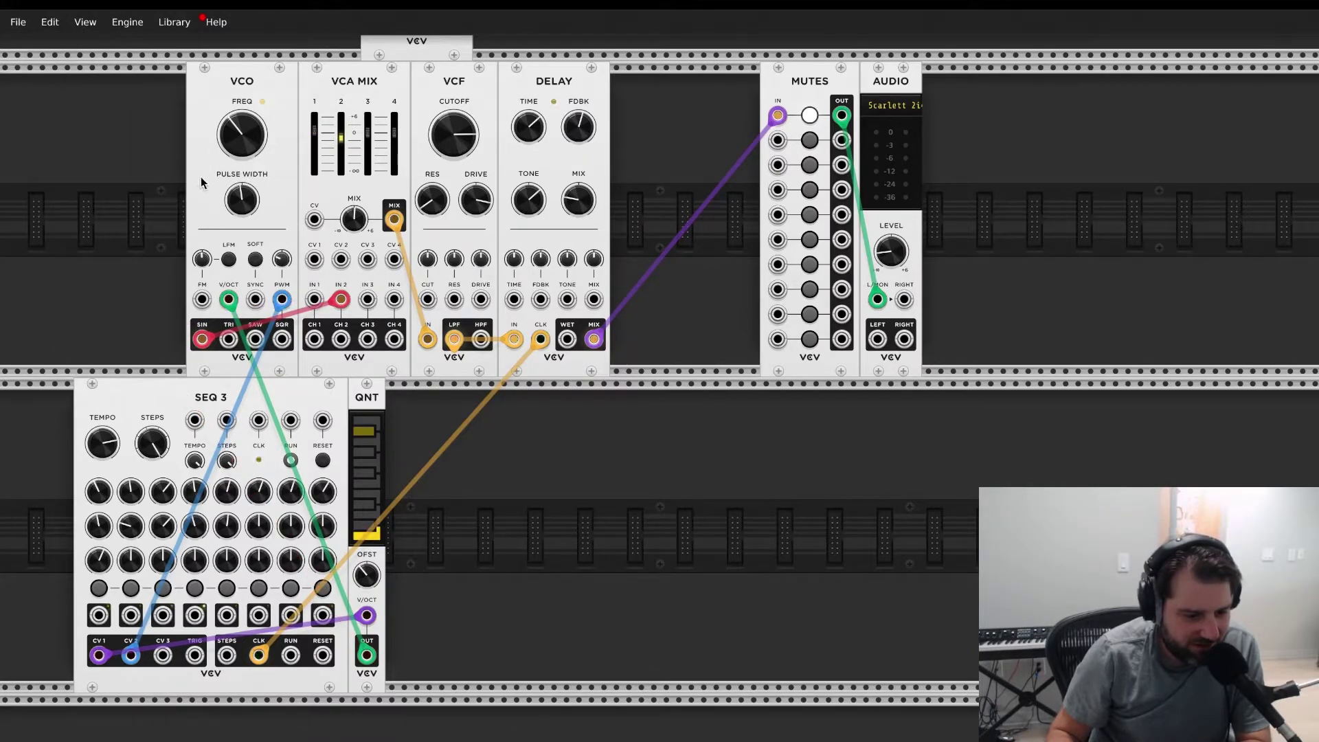
Step: Delete every module of the existing patch from the rack except AUDIO
key(Delete)
key(Delete)
key(Delete)
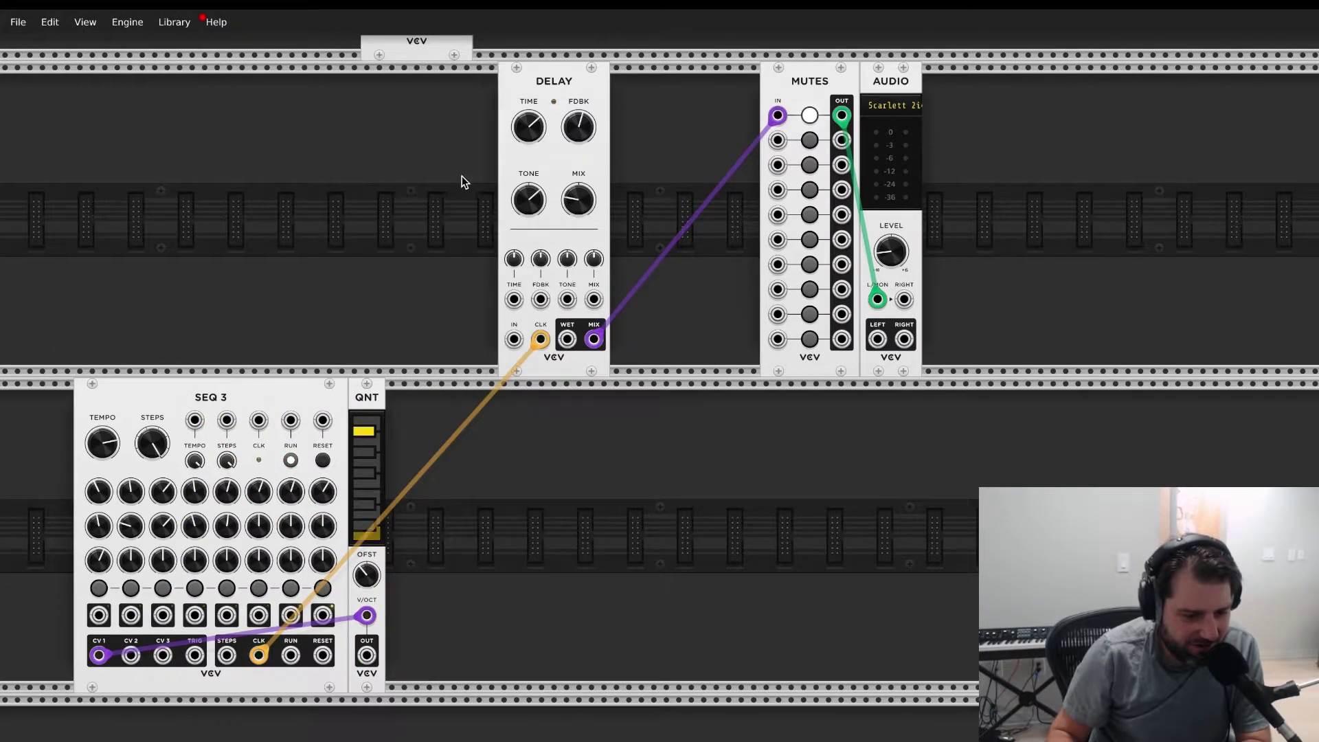
key(Delete)
key(Delete)
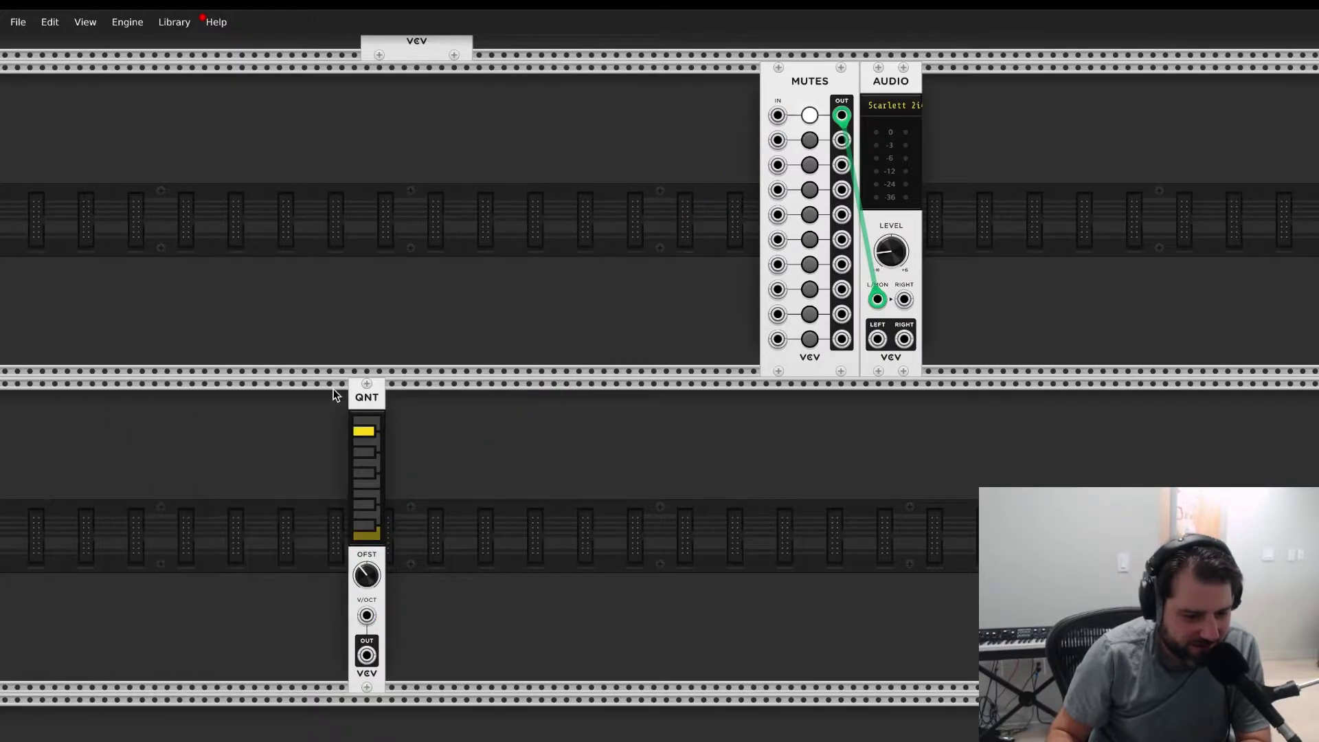
key(Delete)
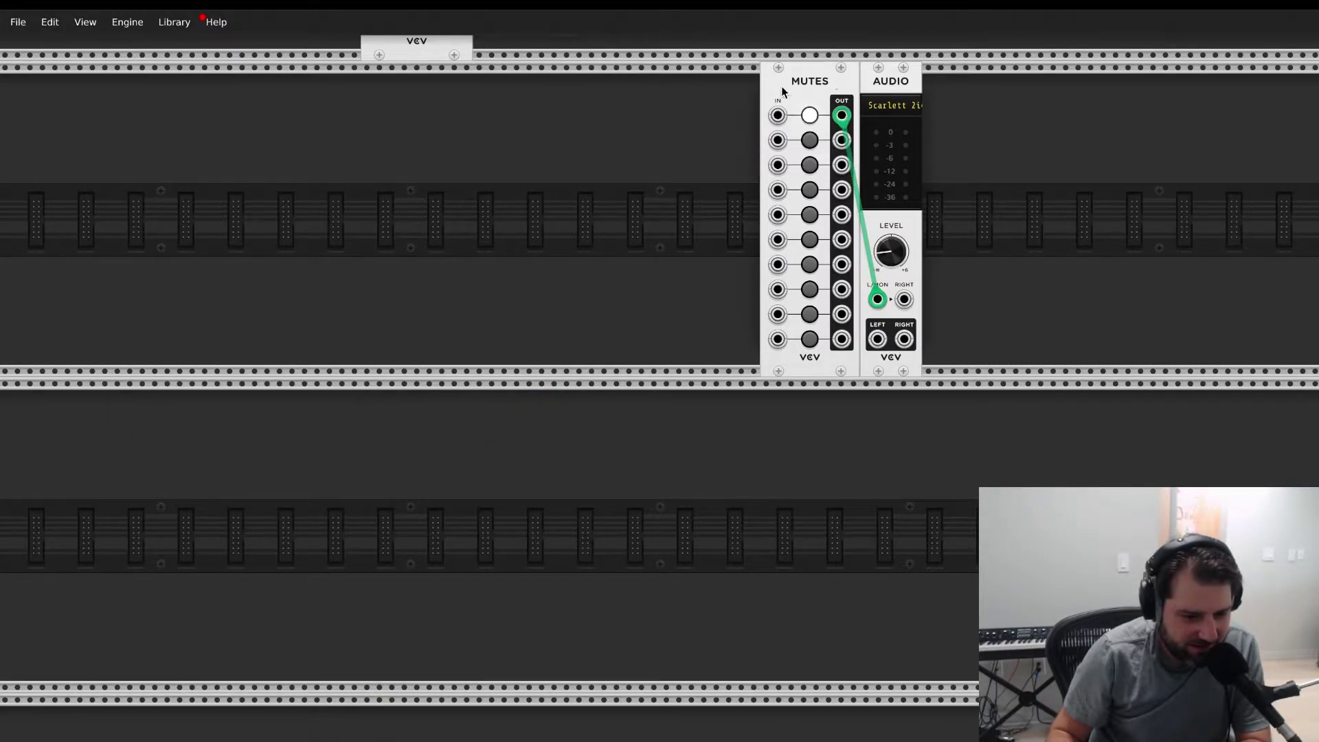
key(Delete)
Step: Add a VCO module and place it at the far left of the upper rack row
right_click(427, 153)
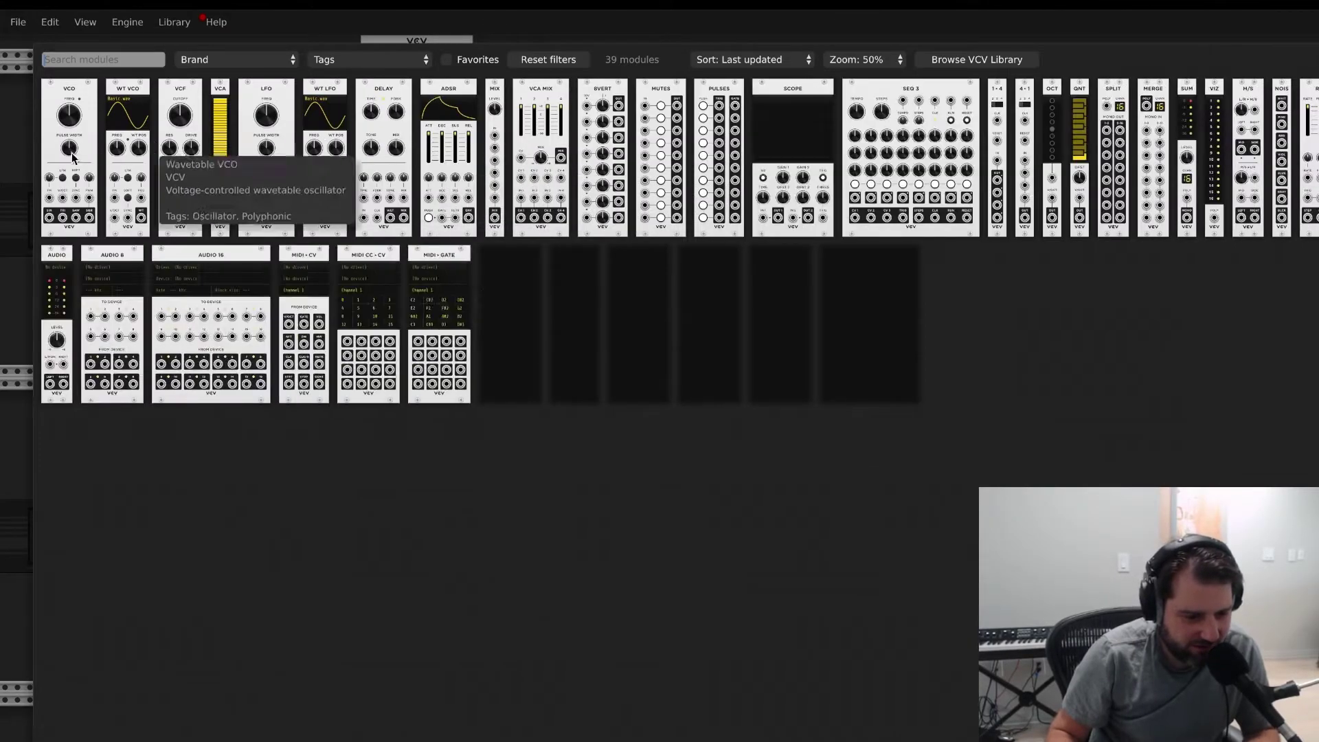
click(60, 150)
drag(432, 101, 153, 122)
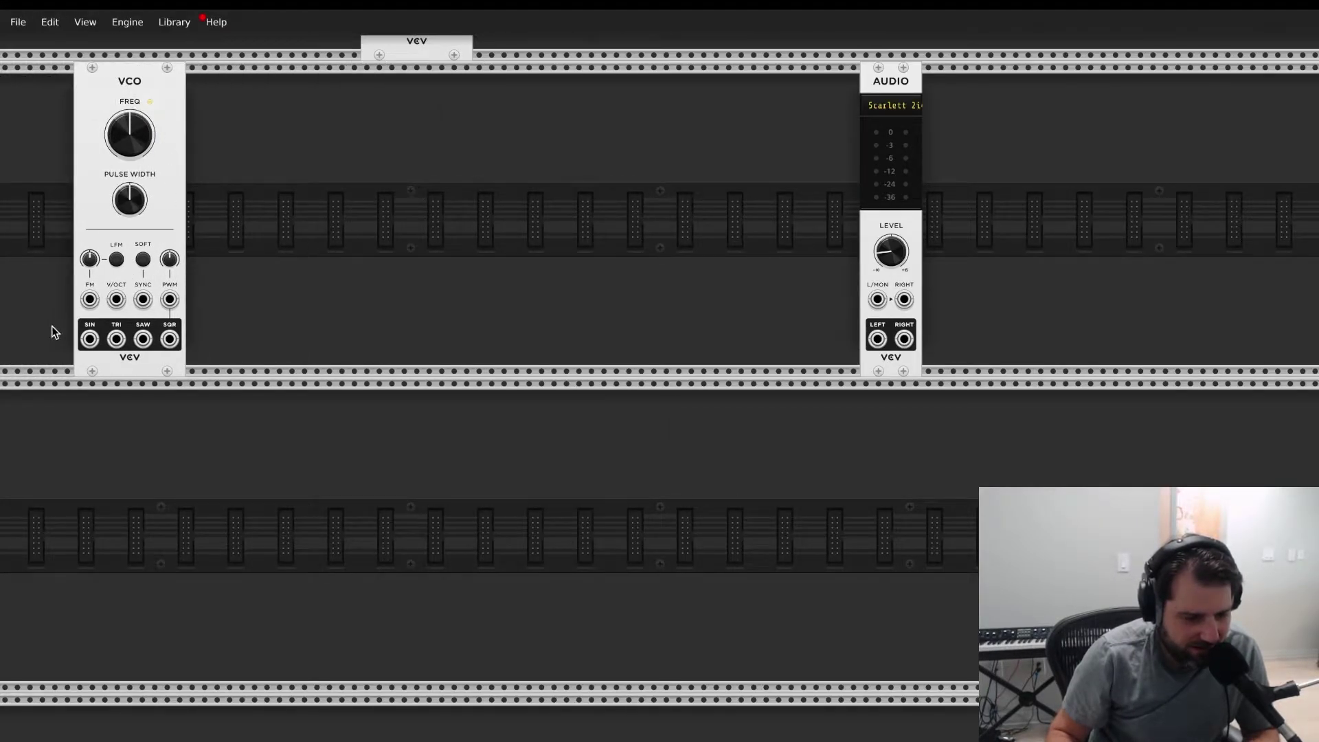
Step: Add a VCA MIX module and position it midway between the VCO and AUDIO, leaving free space beside the VCO
right_click(236, 168)
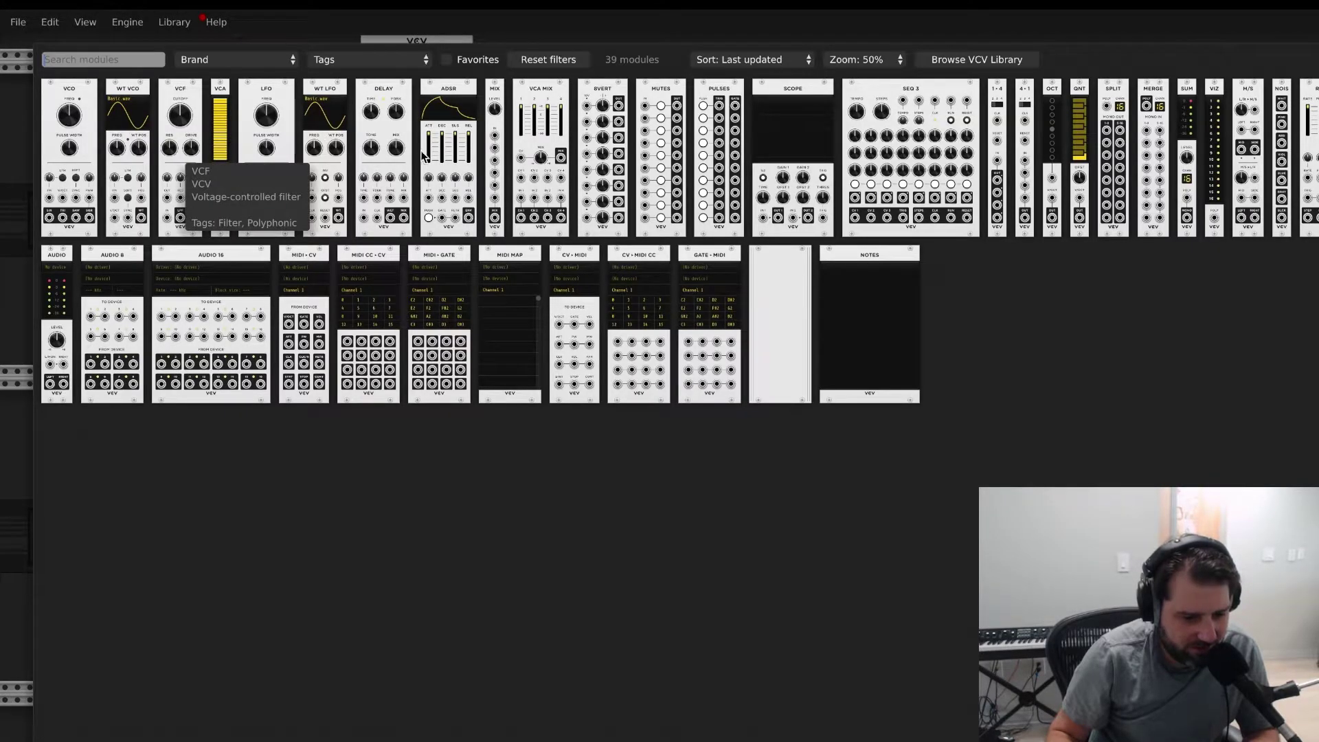
click(541, 138)
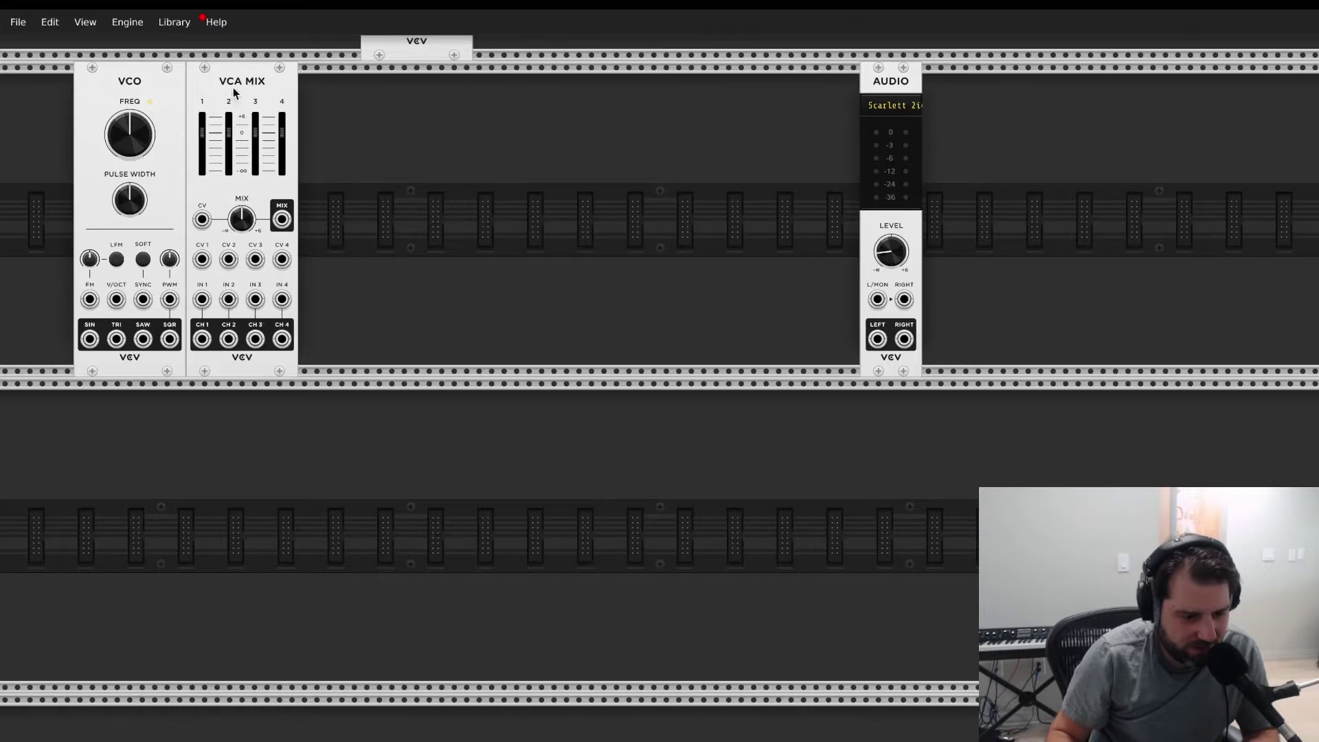
drag(232, 88, 245, 88)
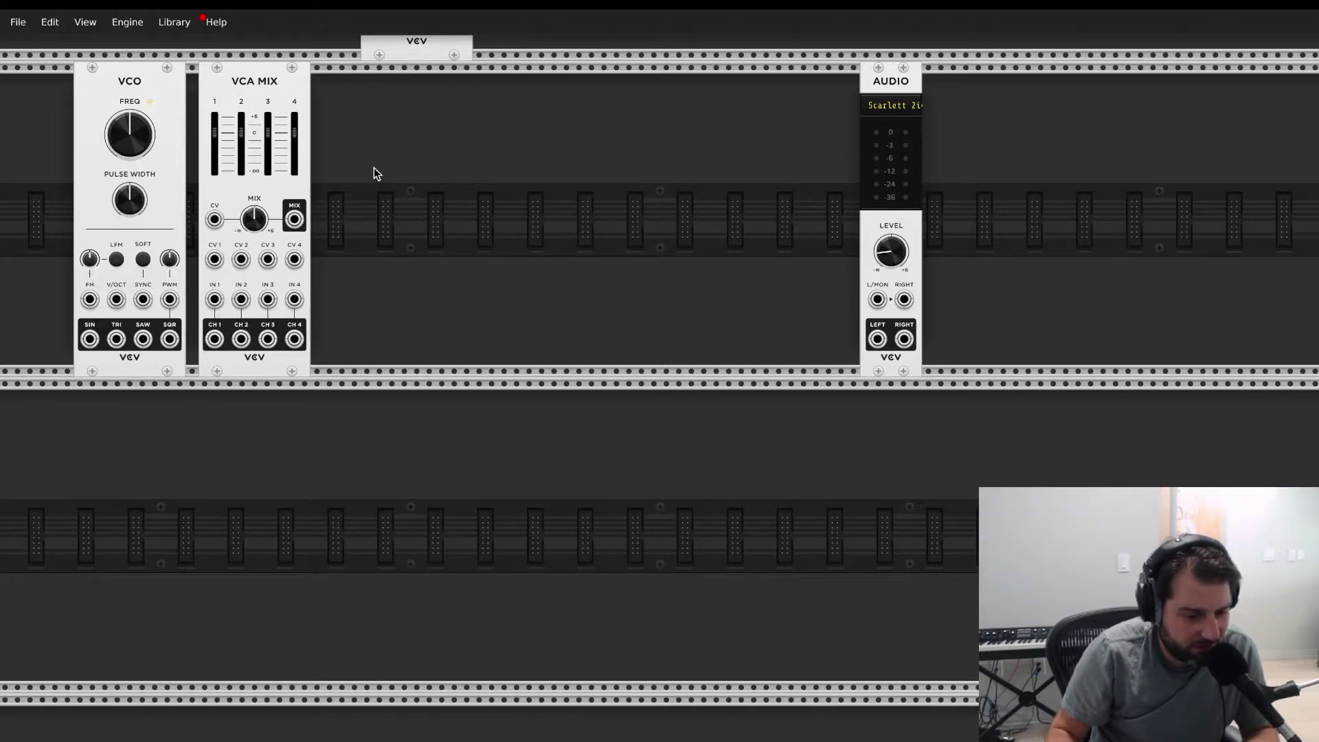
drag(270, 106, 465, 127)
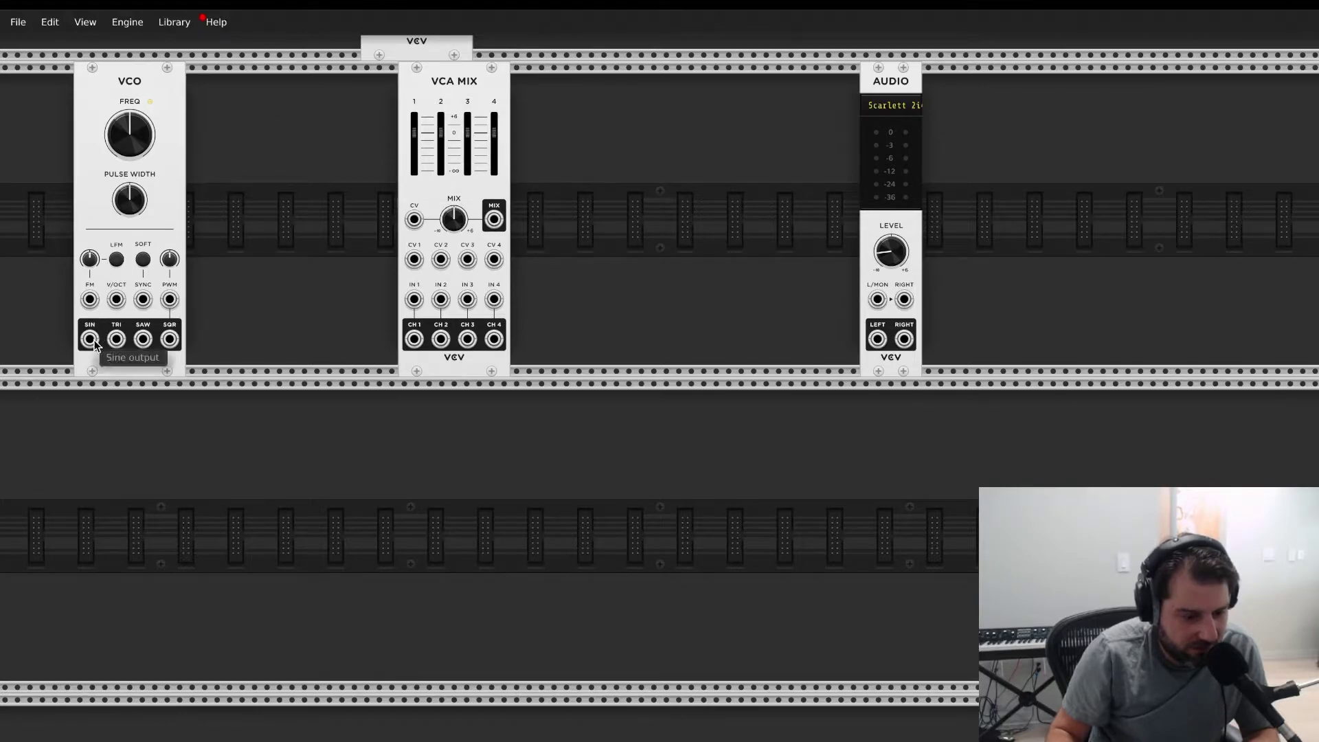
Step: Patch the VCO sine output into VCA MIX input 1 and run a cable from the mix output toward AUDIO
drag(90, 340, 415, 300)
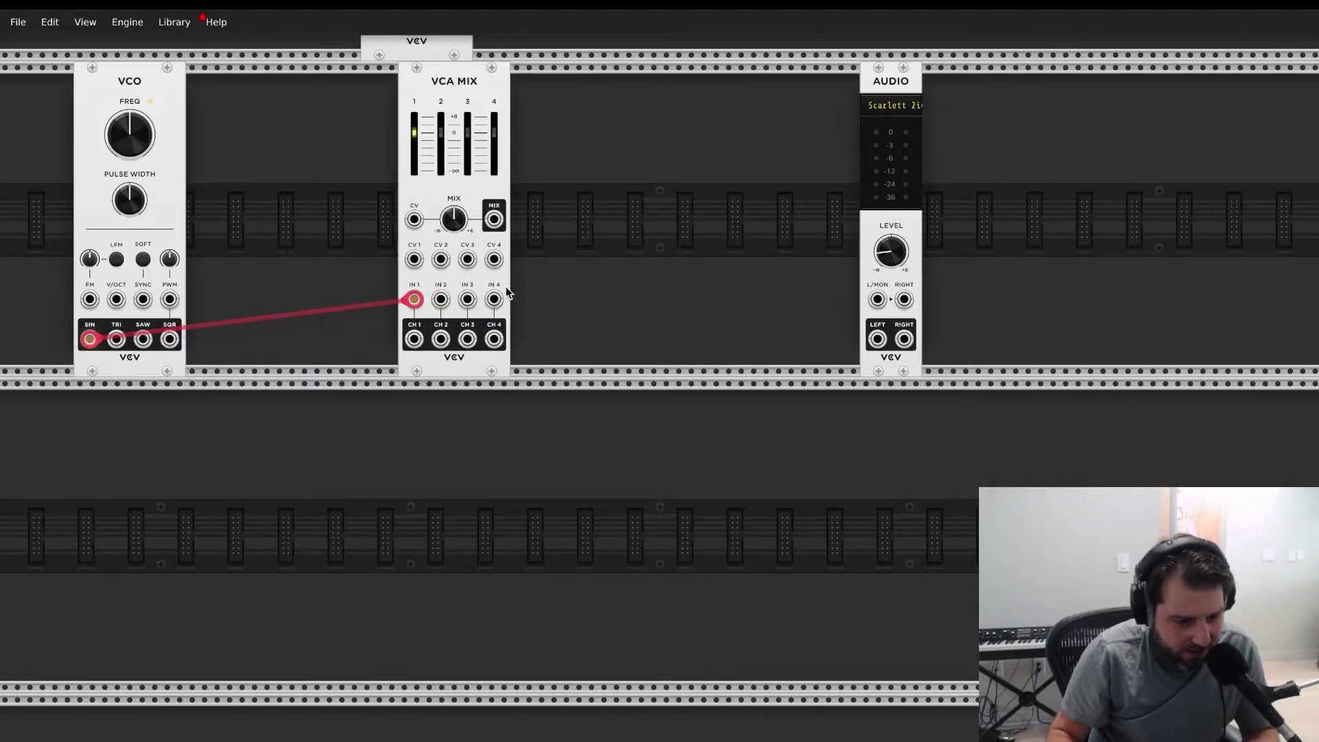
drag(494, 219, 877, 339)
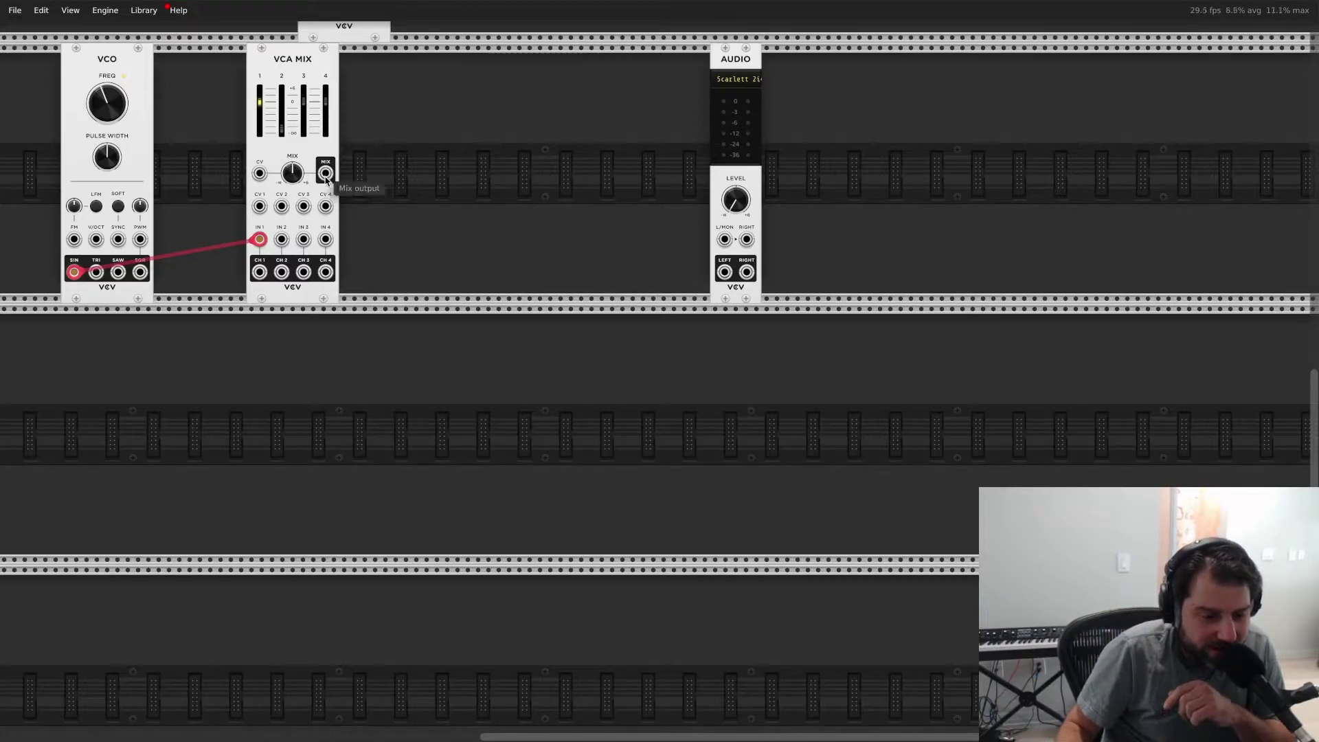
Step: Try pulling a cable from the VCA MIX mix output and raise the AUDIO level to its midpoint
mouse_move(322, 177)
mouse_down()
mouse_move(725, 238)
mouse_move(327, 178)
mouse_up()
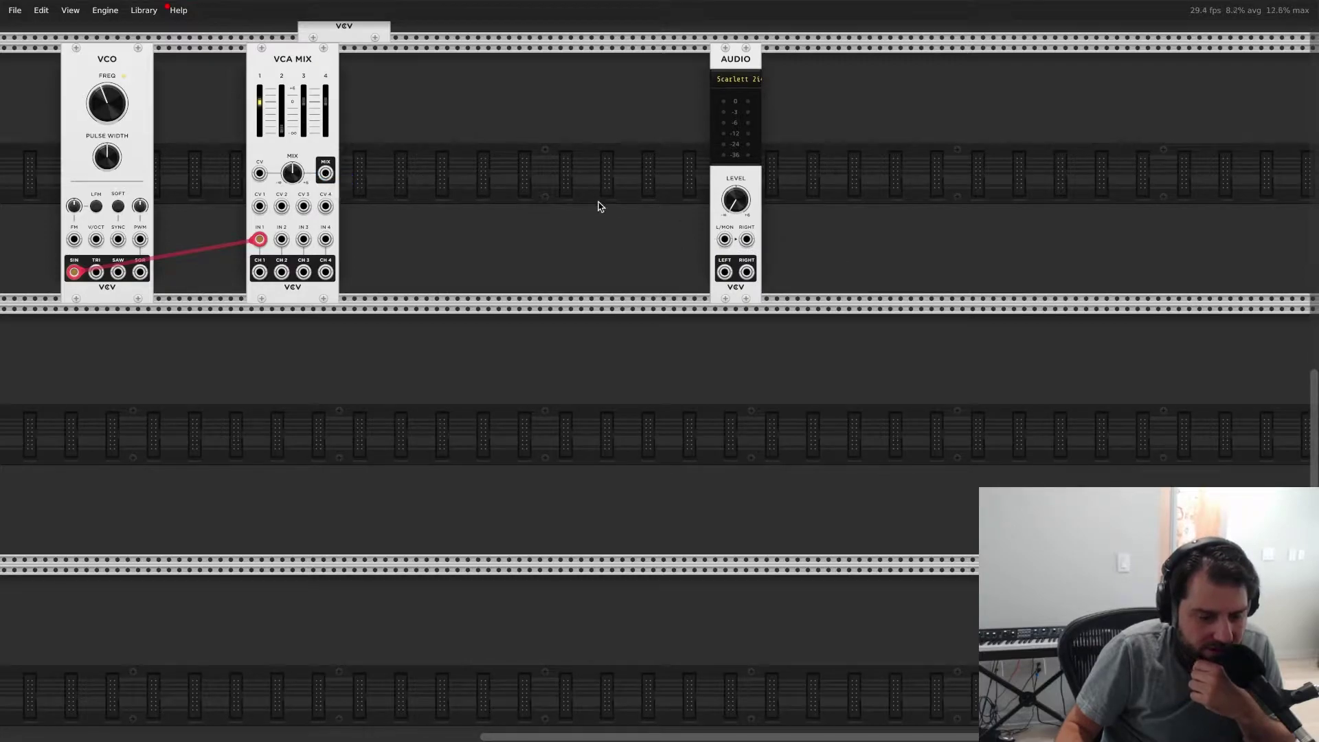
drag(734, 206, 733, 192)
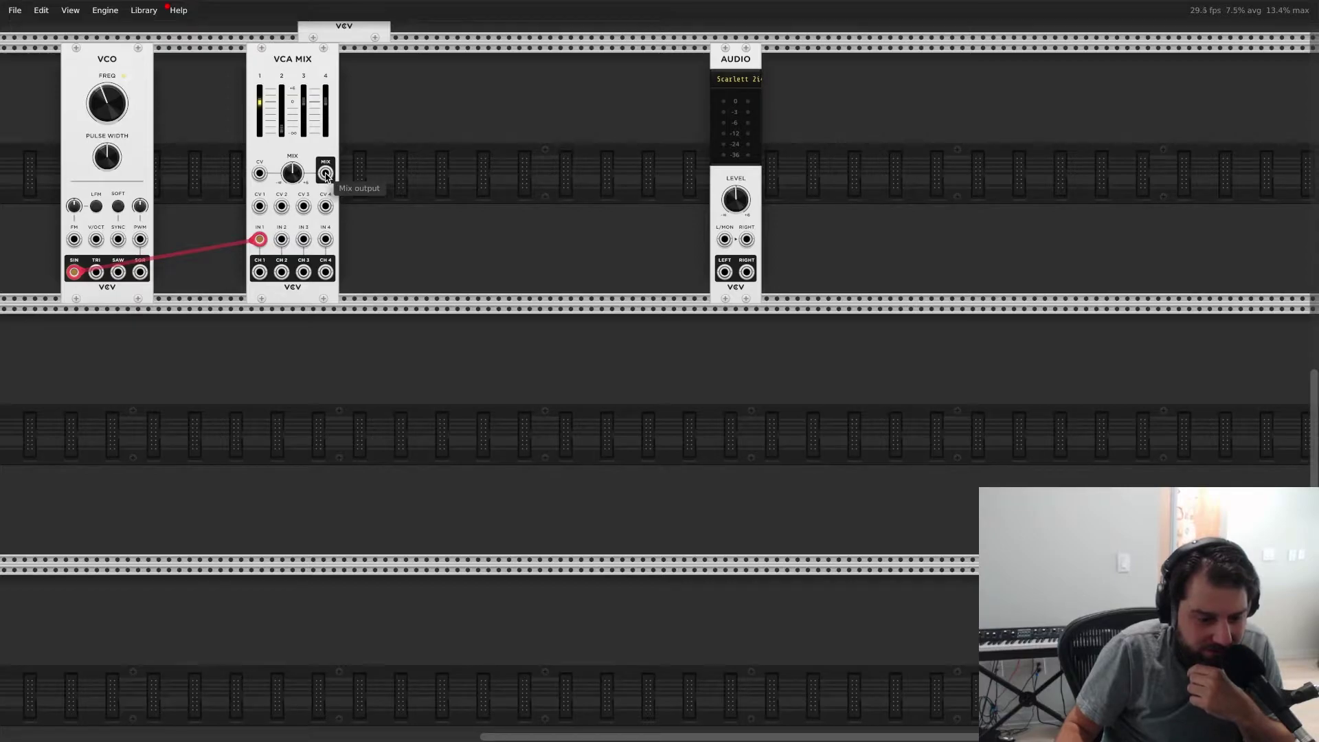
mouse_move(325, 173)
mouse_down()
mouse_move(722, 239)
mouse_move(383, 200)
mouse_move(317, 177)
mouse_up()
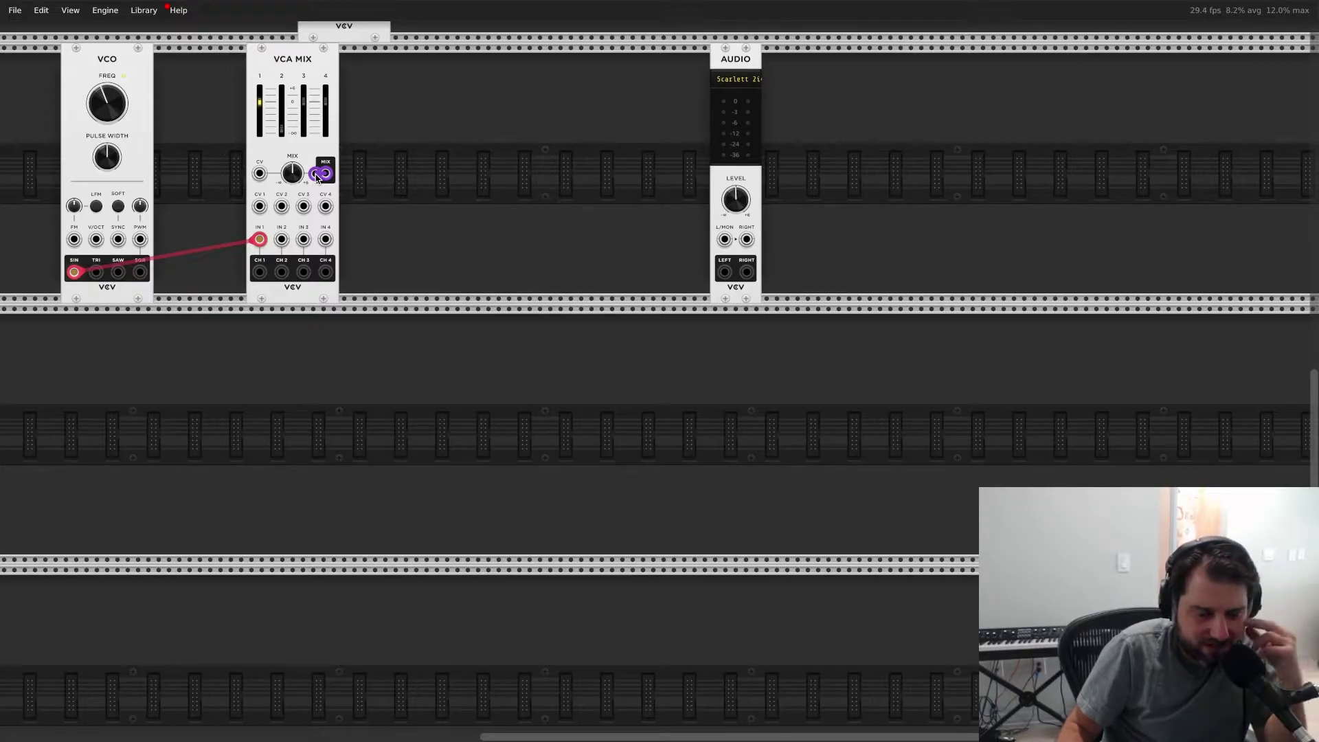
drag(317, 177, 321, 178)
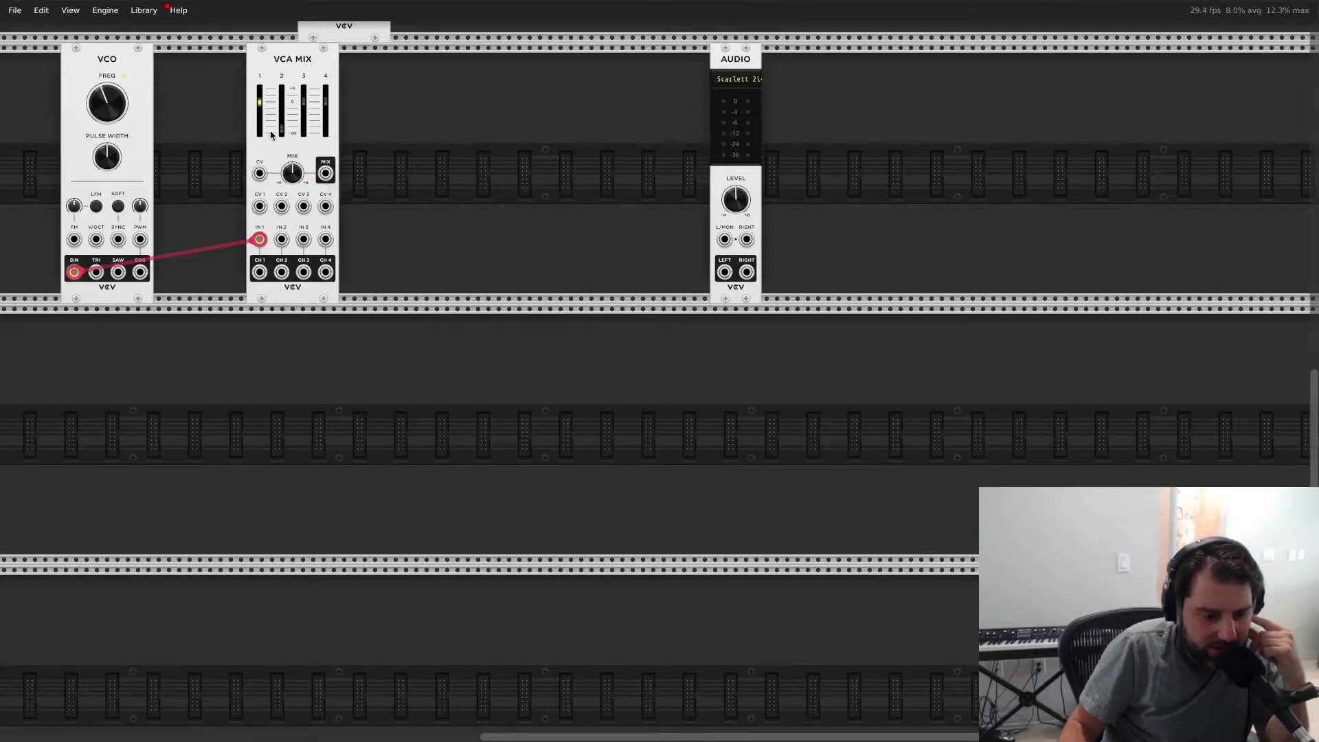
mouse_move(259, 103)
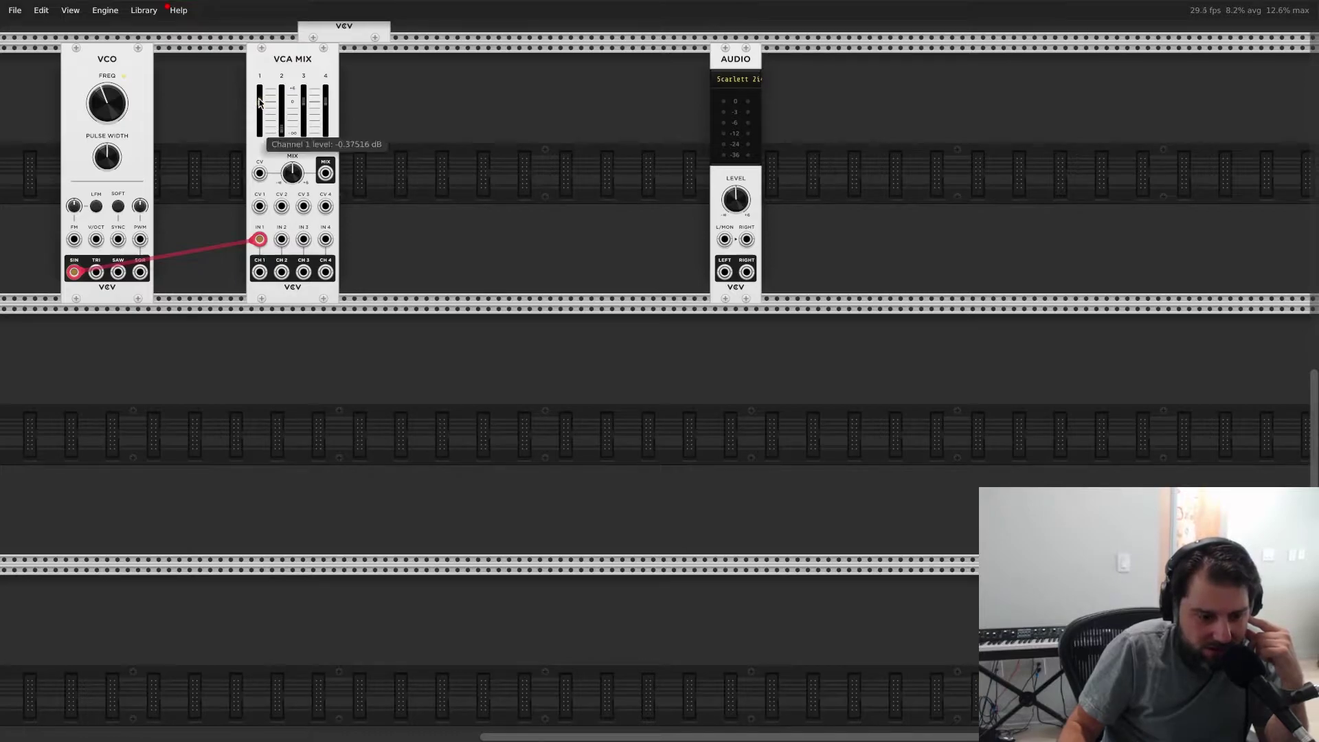
Step: Pull the VCA MIX channel 1 fader down to minimum and turn the AUDIO level down low
drag(259, 102, 285, 134)
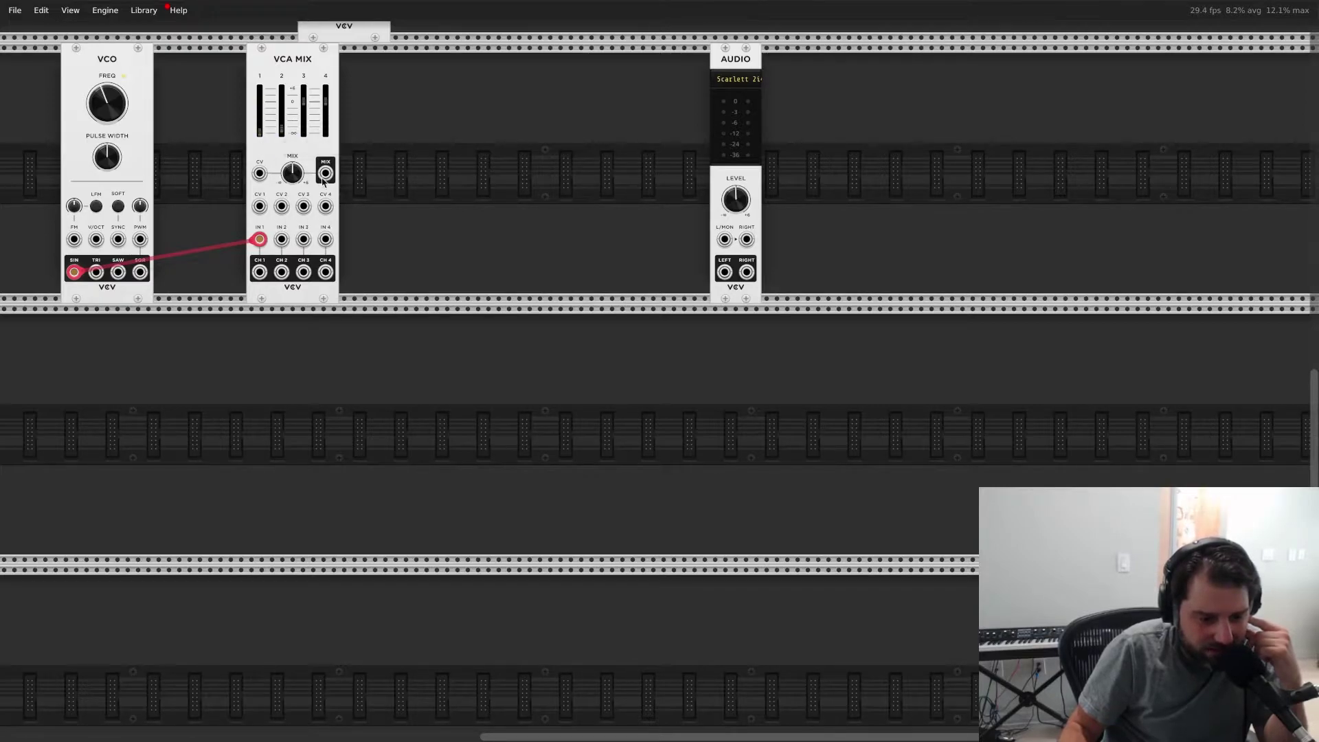
mouse_move(334, 176)
mouse_down()
mouse_move(586, 197)
mouse_move(723, 237)
mouse_move(325, 173)
mouse_up()
drag(732, 198, 732, 227)
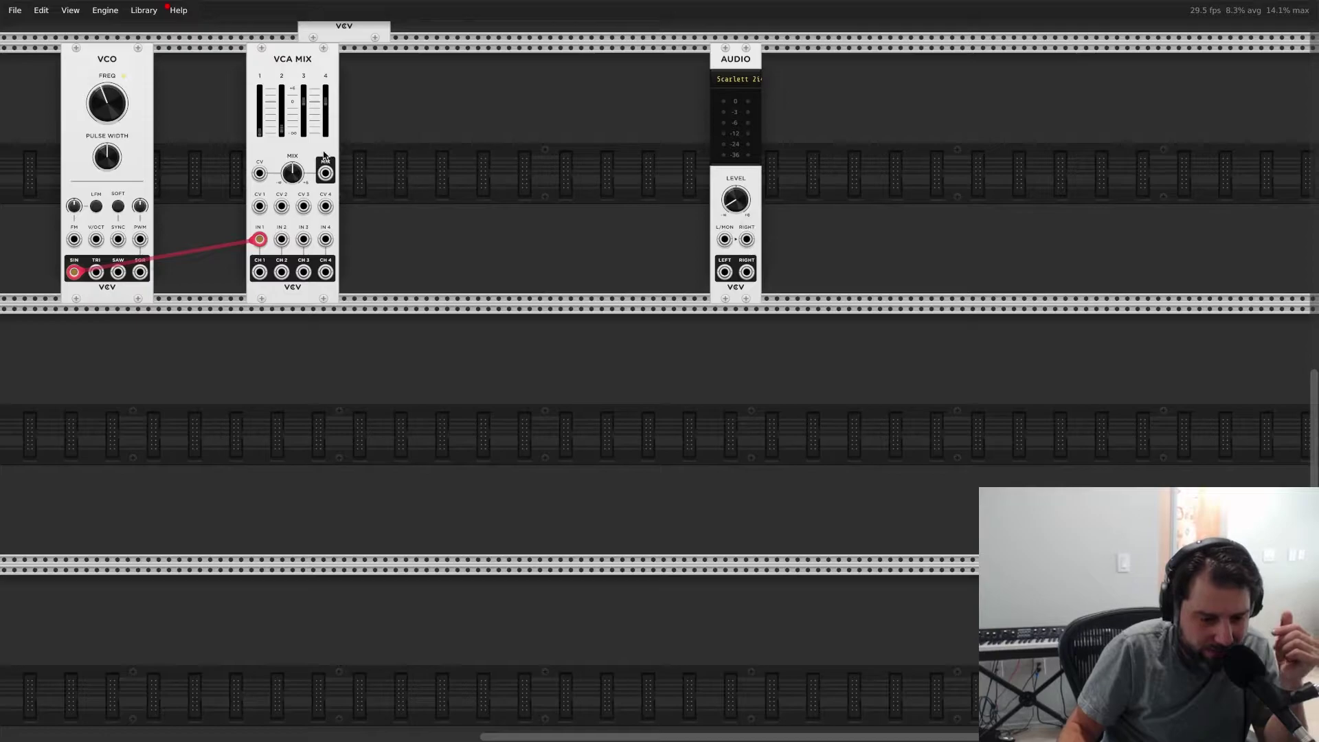
drag(259, 131, 282, 129)
Step: Patch the VCA MIX mix output into the L/MON input of the AUDIO module
mouse_move(730, 199)
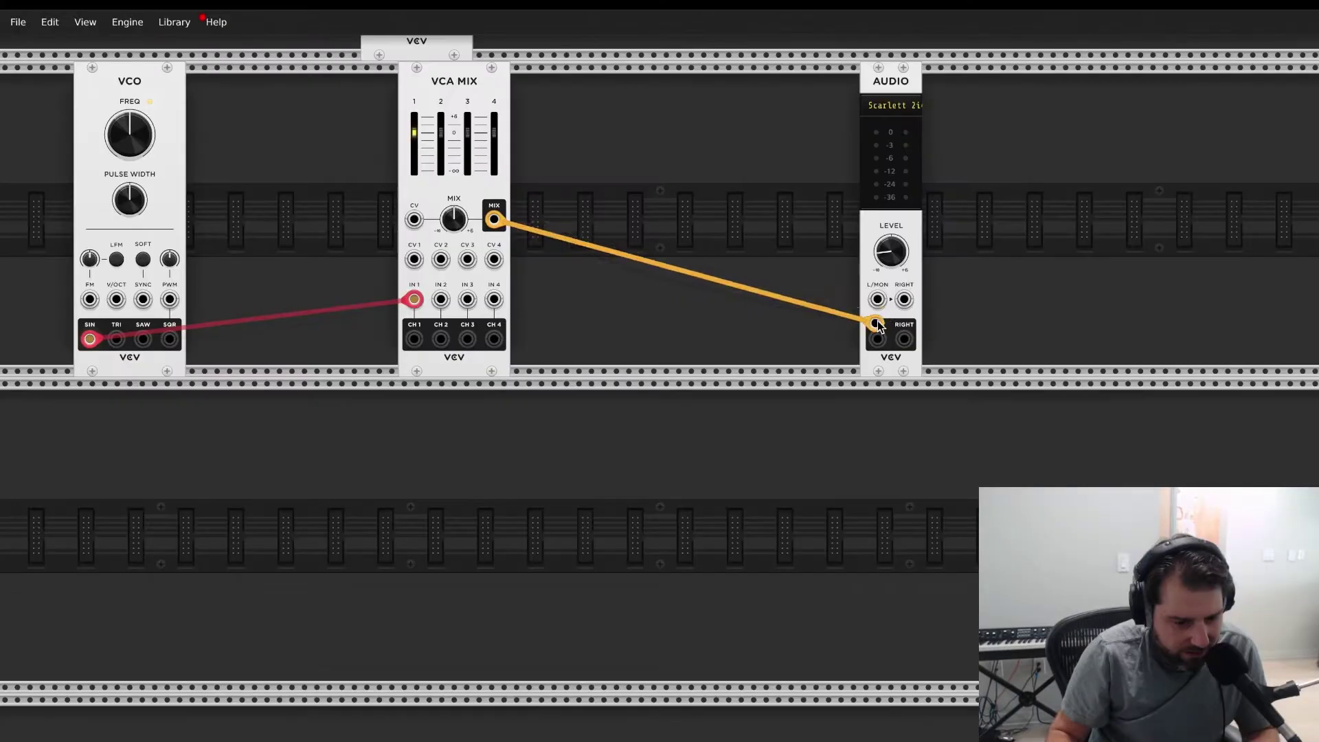
drag(726, 243, 728, 247)
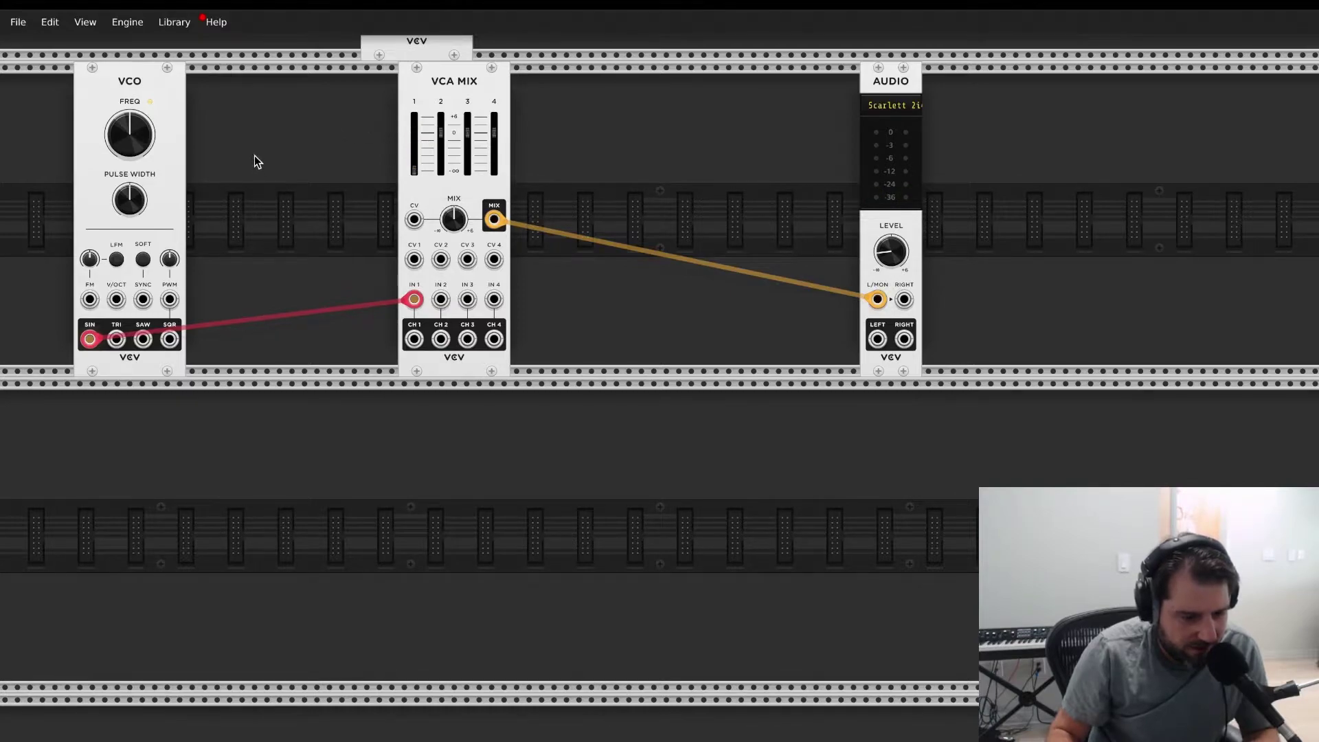
Step: Add a second VCO beside the first and patch its sine output into VCA MIX input 2
right_click(235, 143)
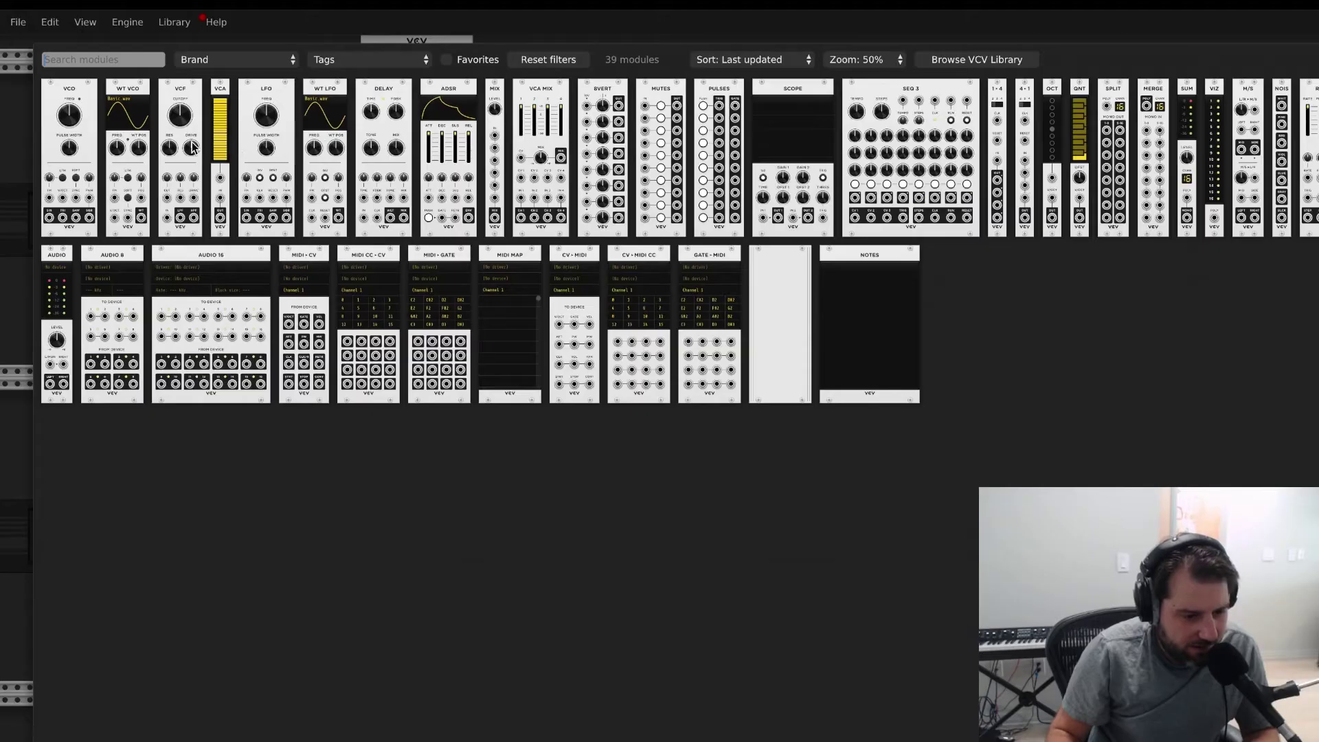
click(74, 138)
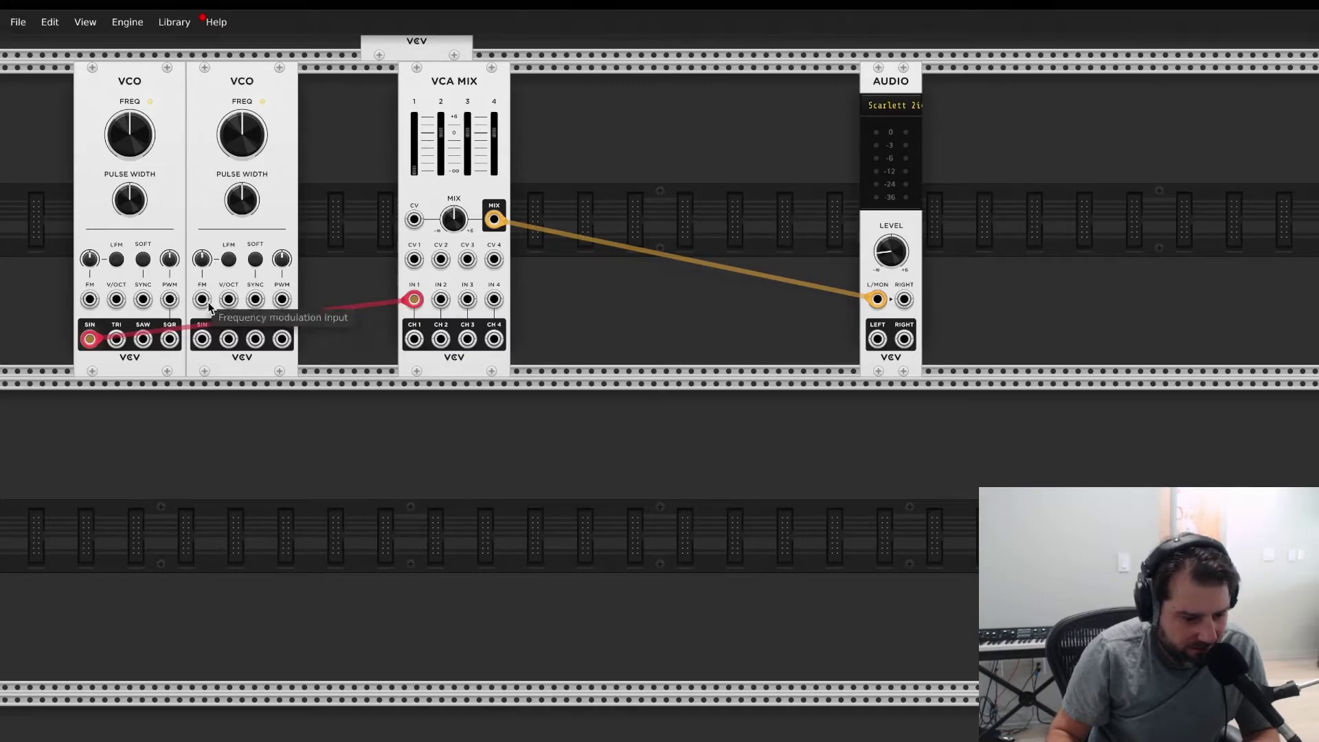
drag(201, 338, 443, 302)
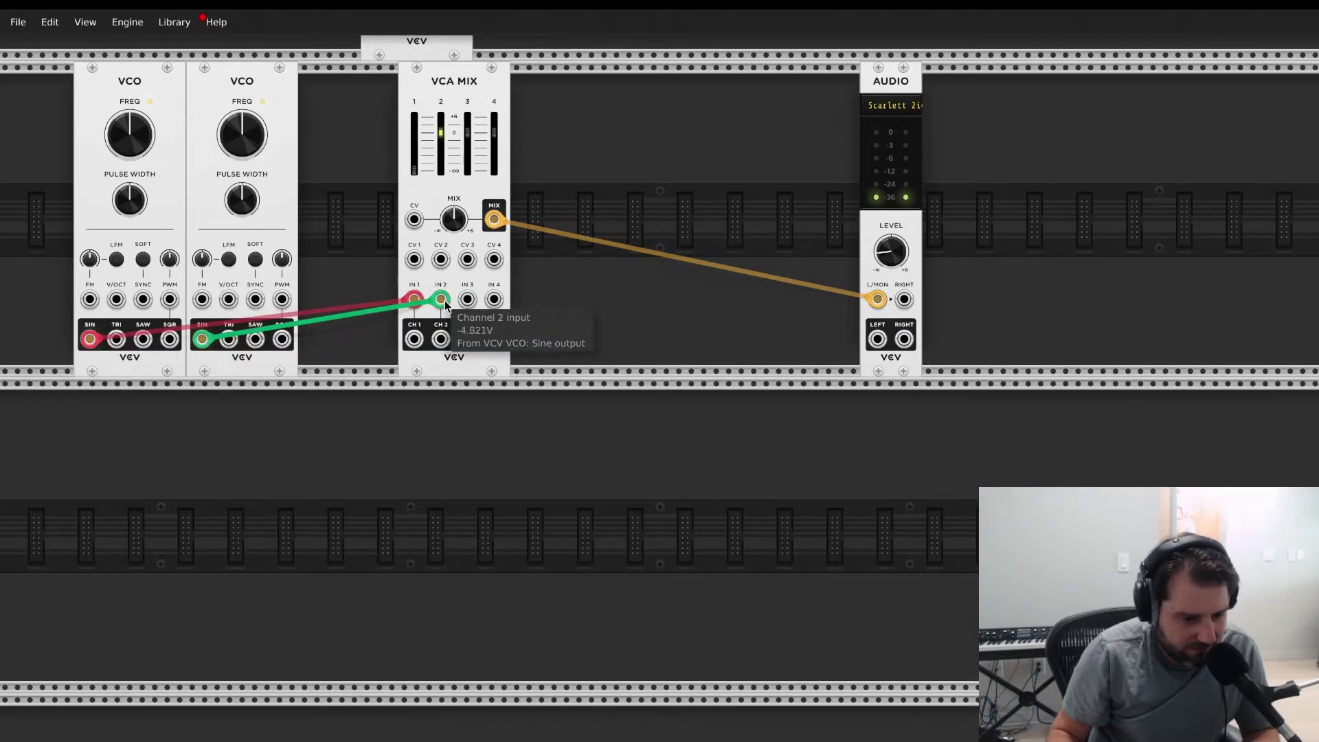
Step: Raise the VCA MIX channel 1 fader to 0 and lower both VCO frequencies, tuning the second to about 155 Hz
drag(414, 165, 414, 133)
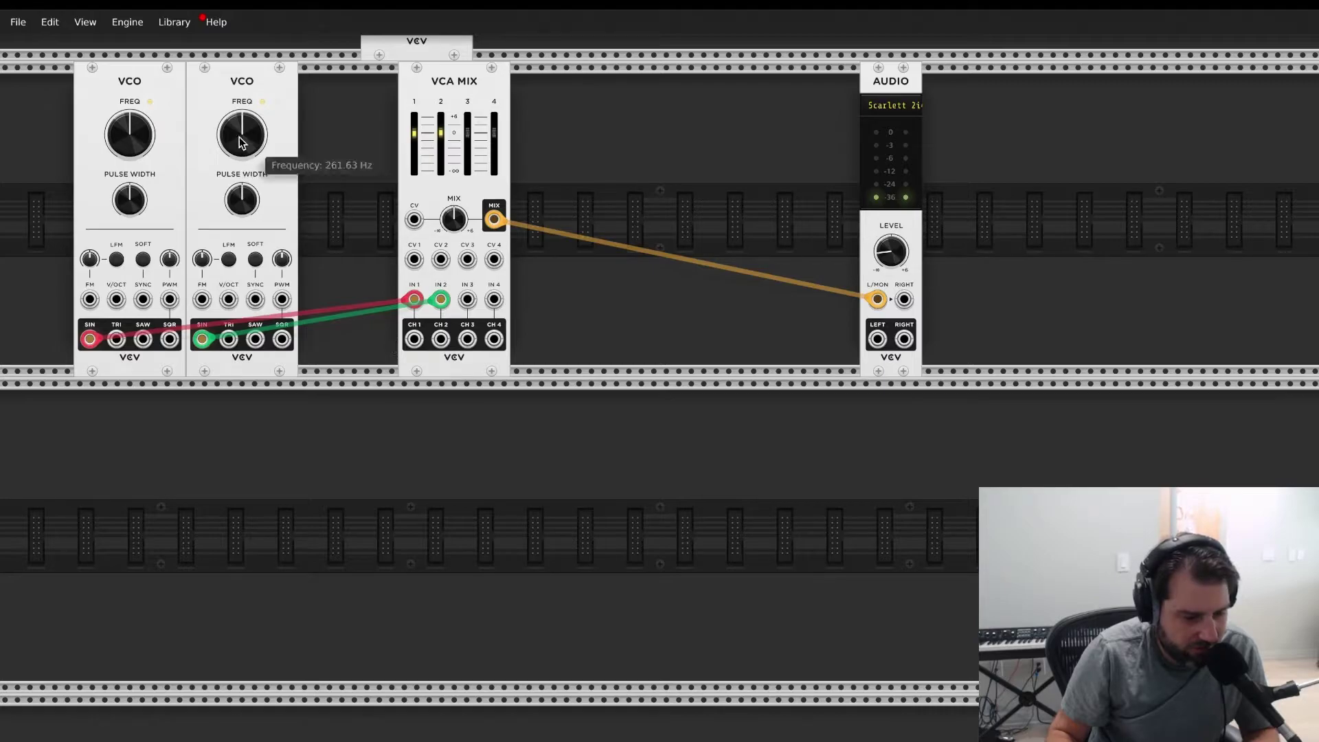
drag(237, 135, 238, 131)
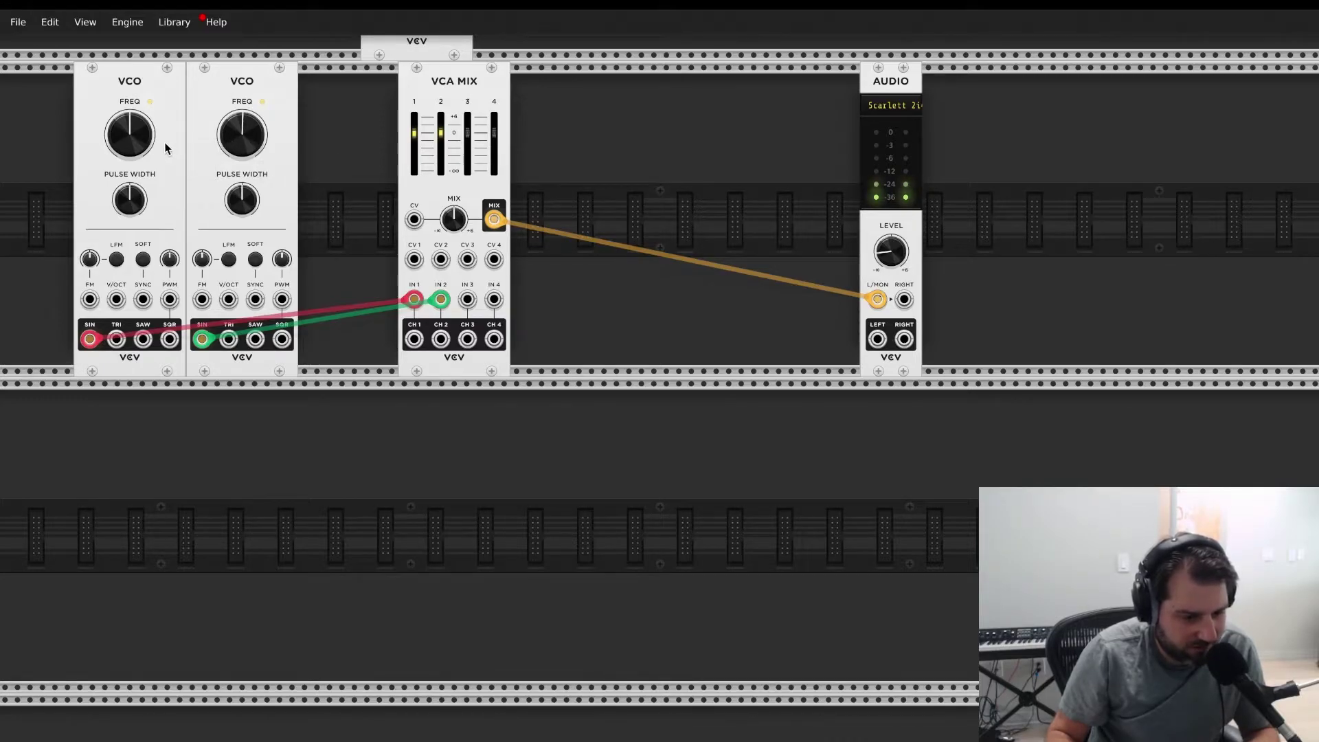
mouse_move(146, 142)
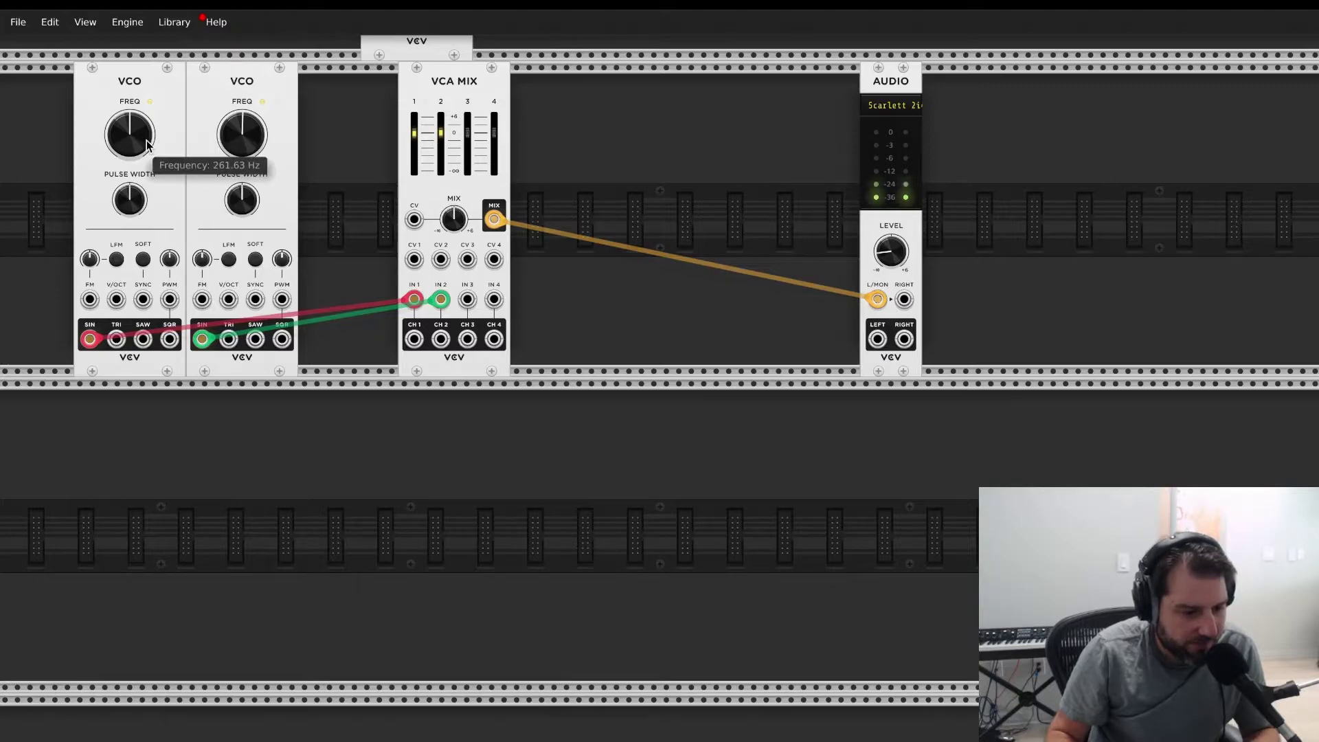
drag(147, 140, 146, 164)
drag(259, 140, 260, 162)
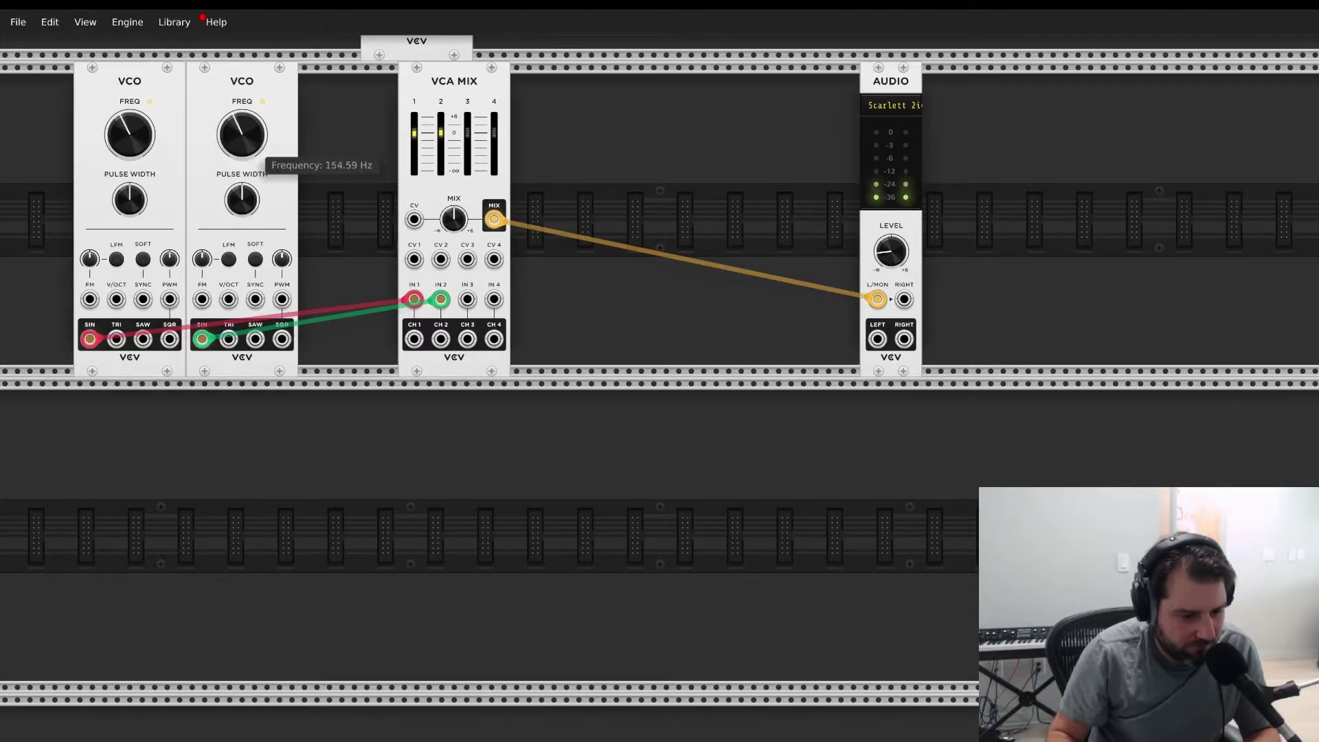
drag(259, 164, 286, 140)
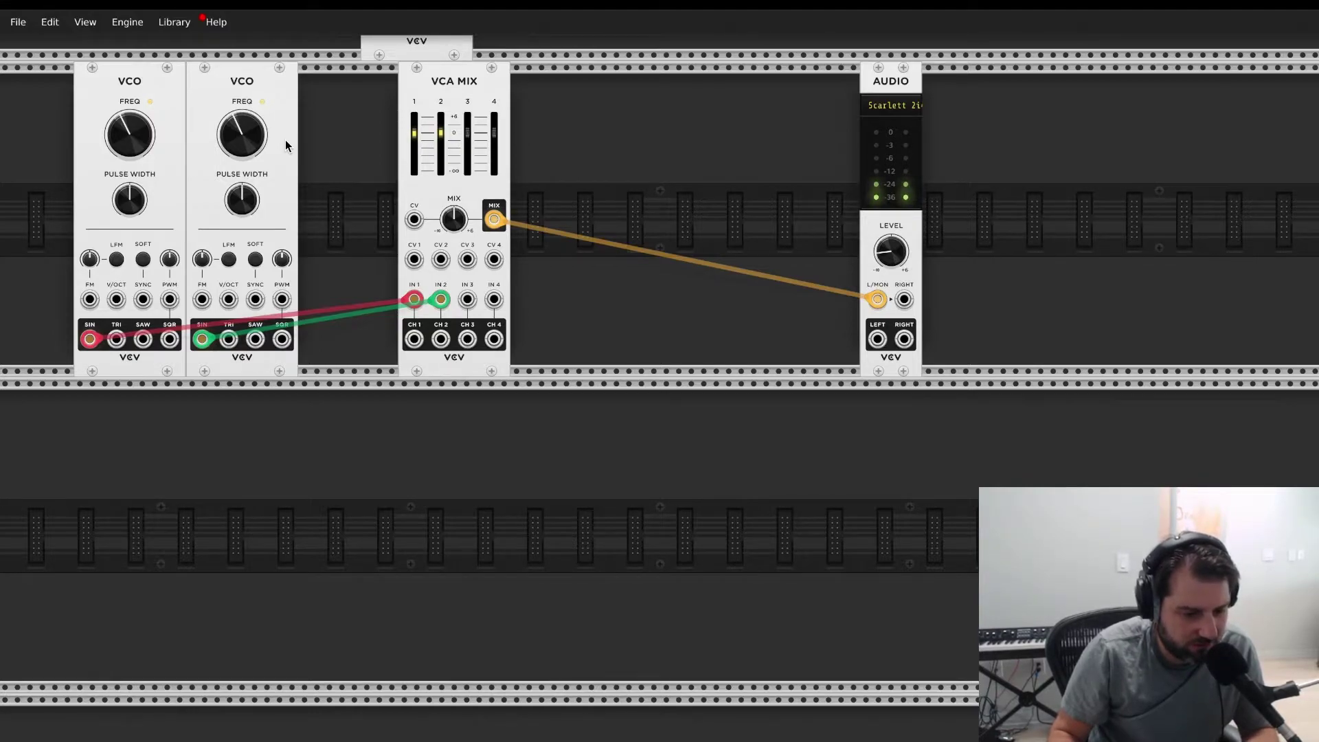
Step: Try a Hora Stereo Mixer beside VCA MIX, adjusting the pan of channels 1 and 2, and delete the module
right_click(546, 170)
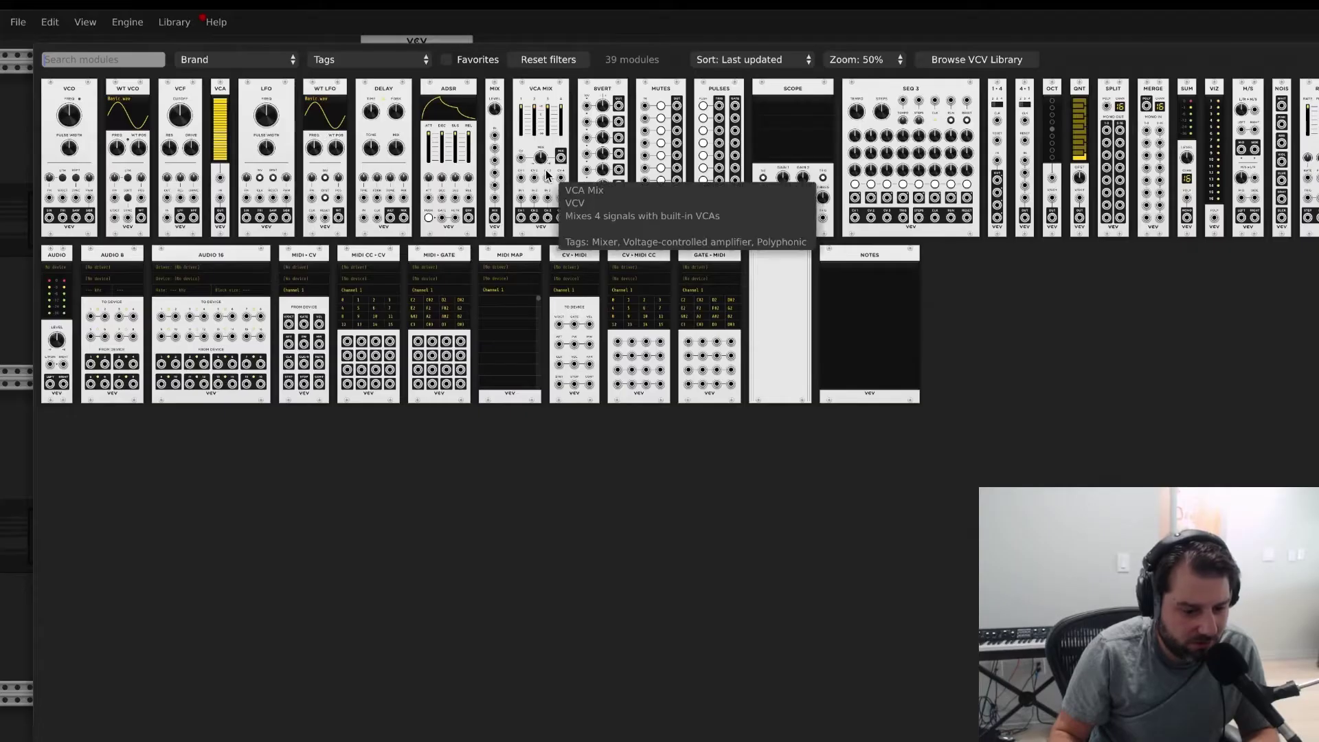
key(Escape)
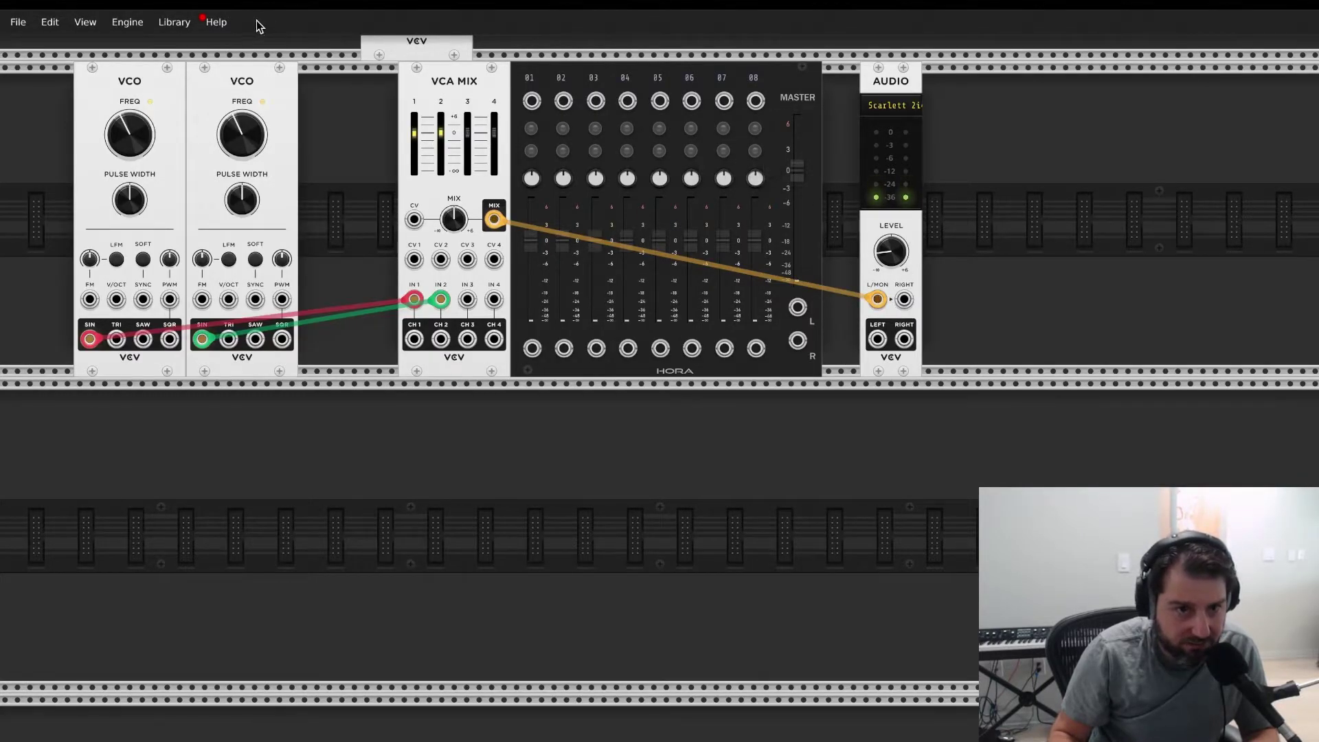
mouse_move(82, 16)
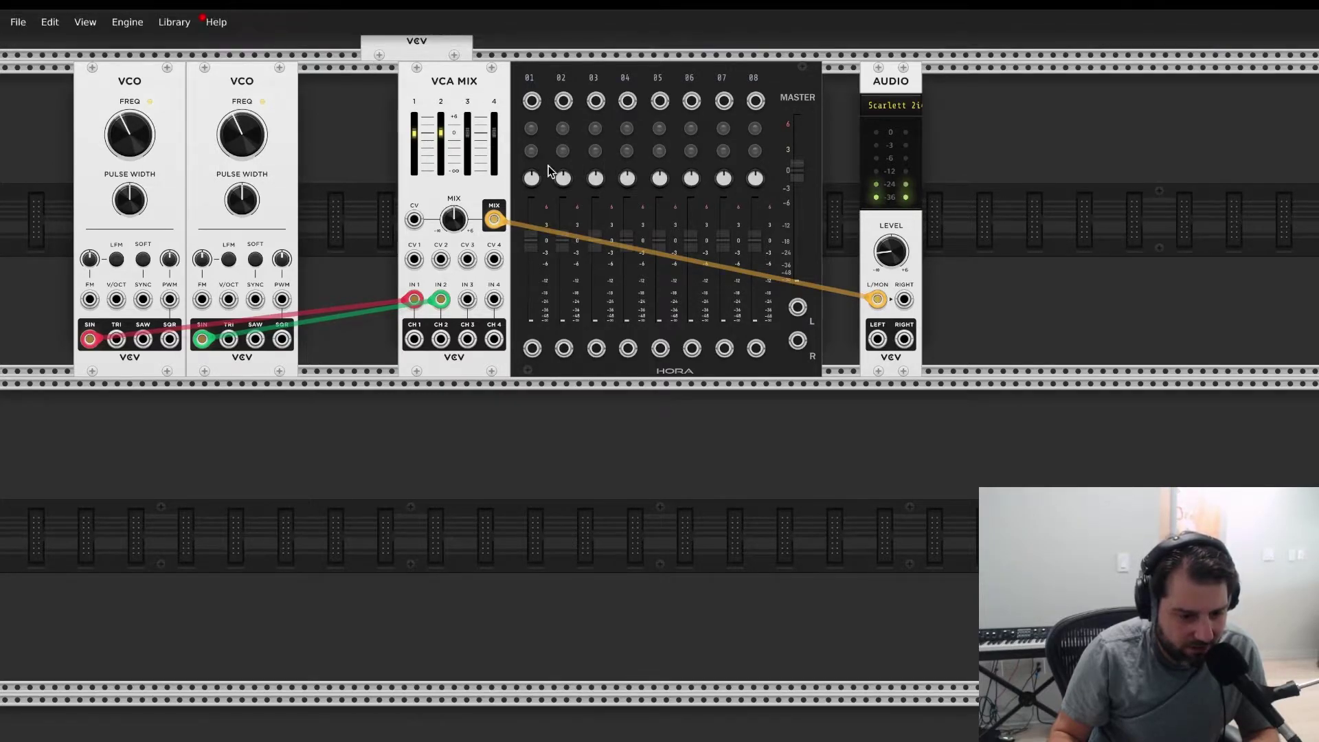
drag(542, 176, 543, 185)
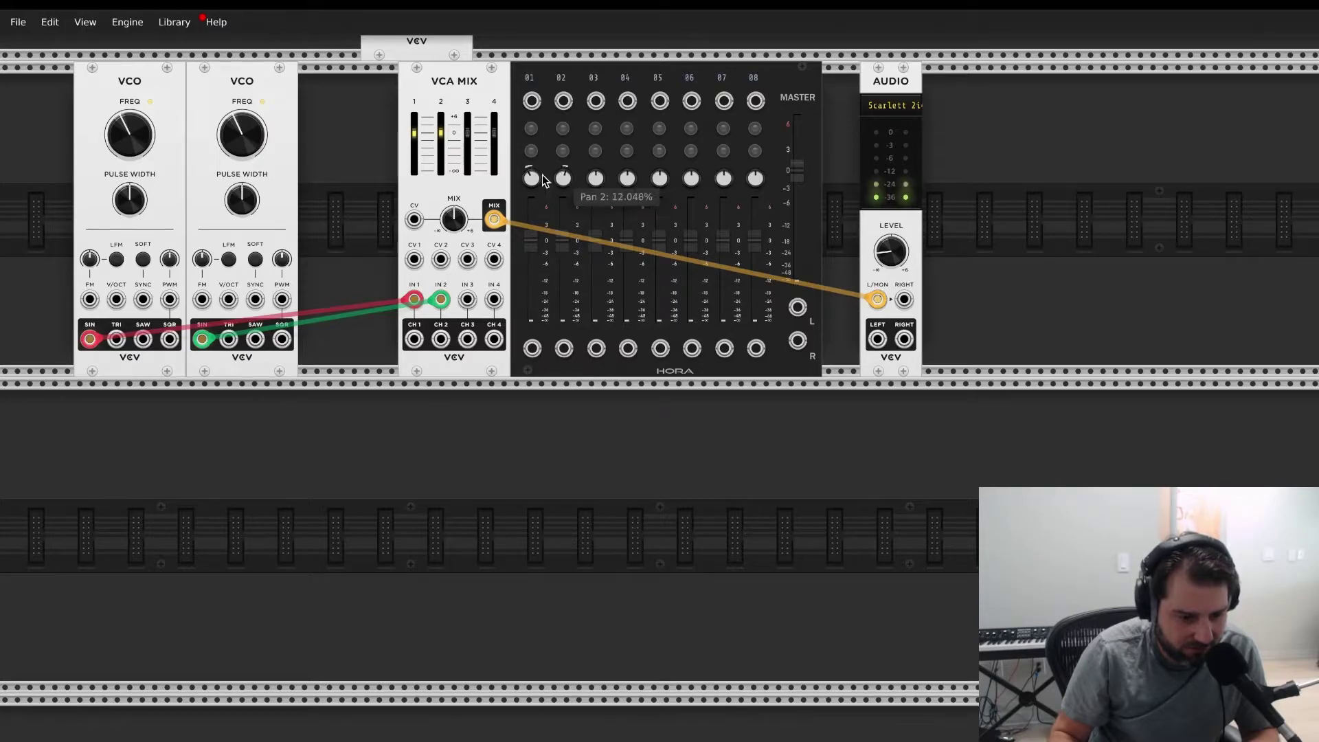
right_click(578, 121)
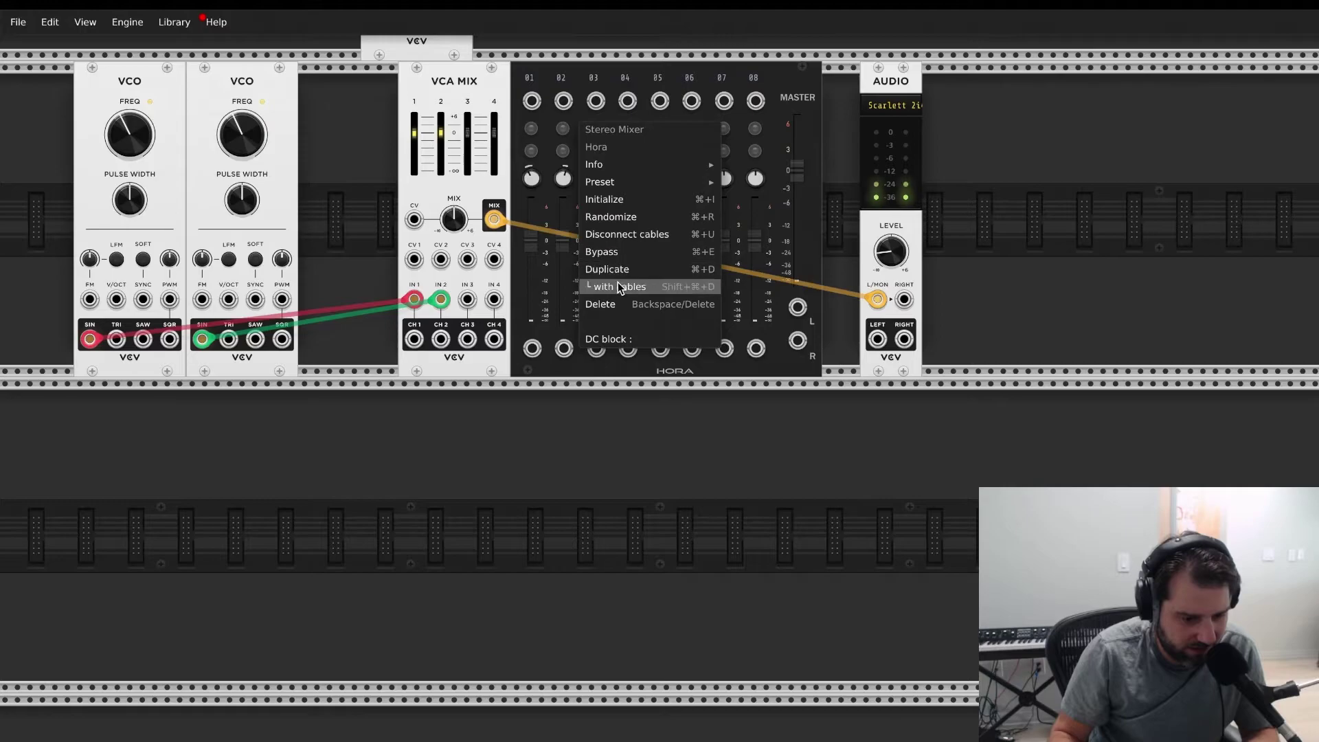
click(615, 305)
Step: Add a SEQ 3 module and place it in the second row directly below the VCOs
right_click(380, 453)
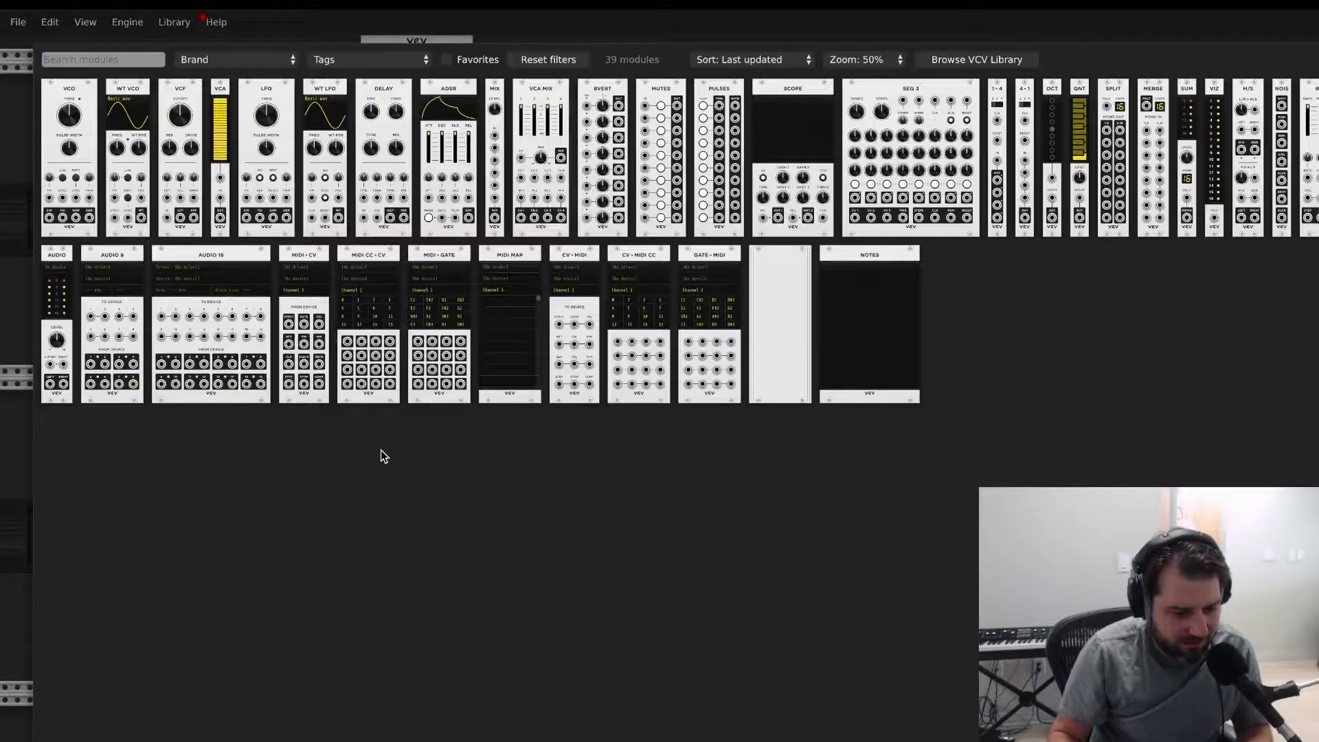
click(947, 148)
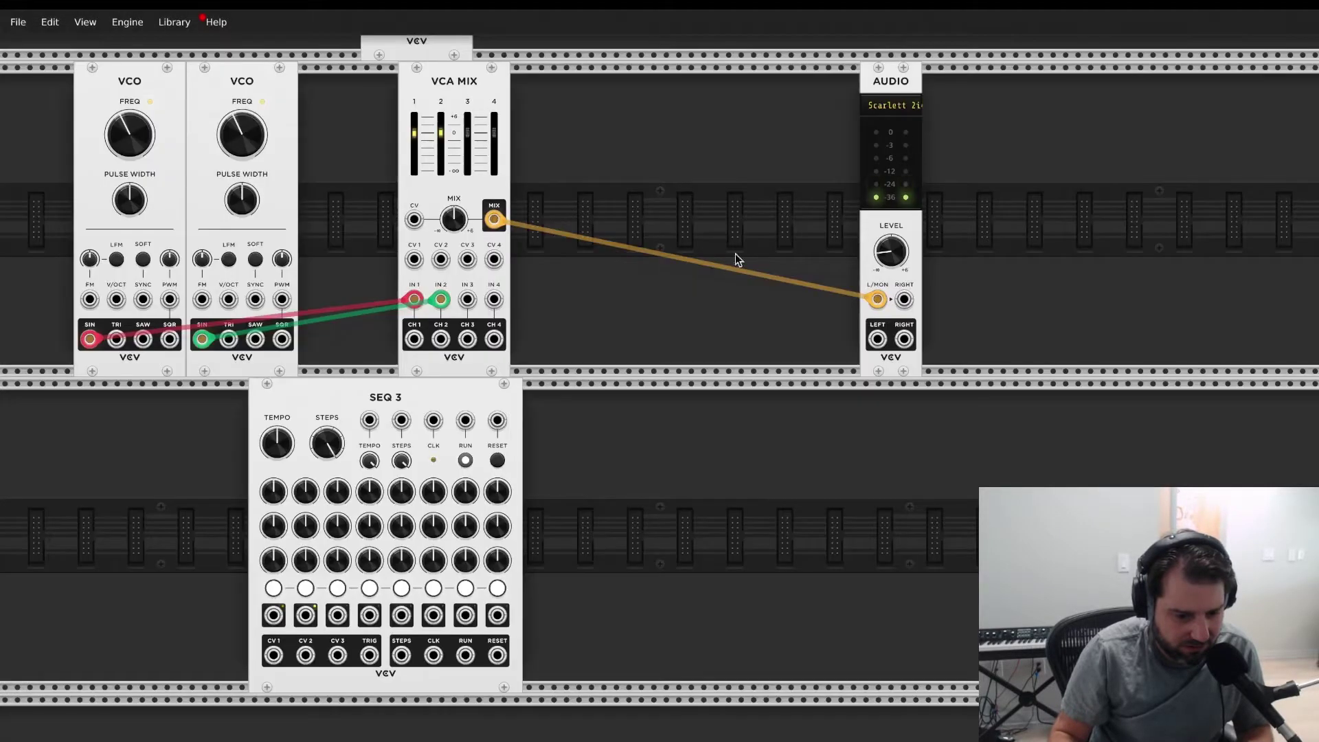
drag(464, 382, 271, 376)
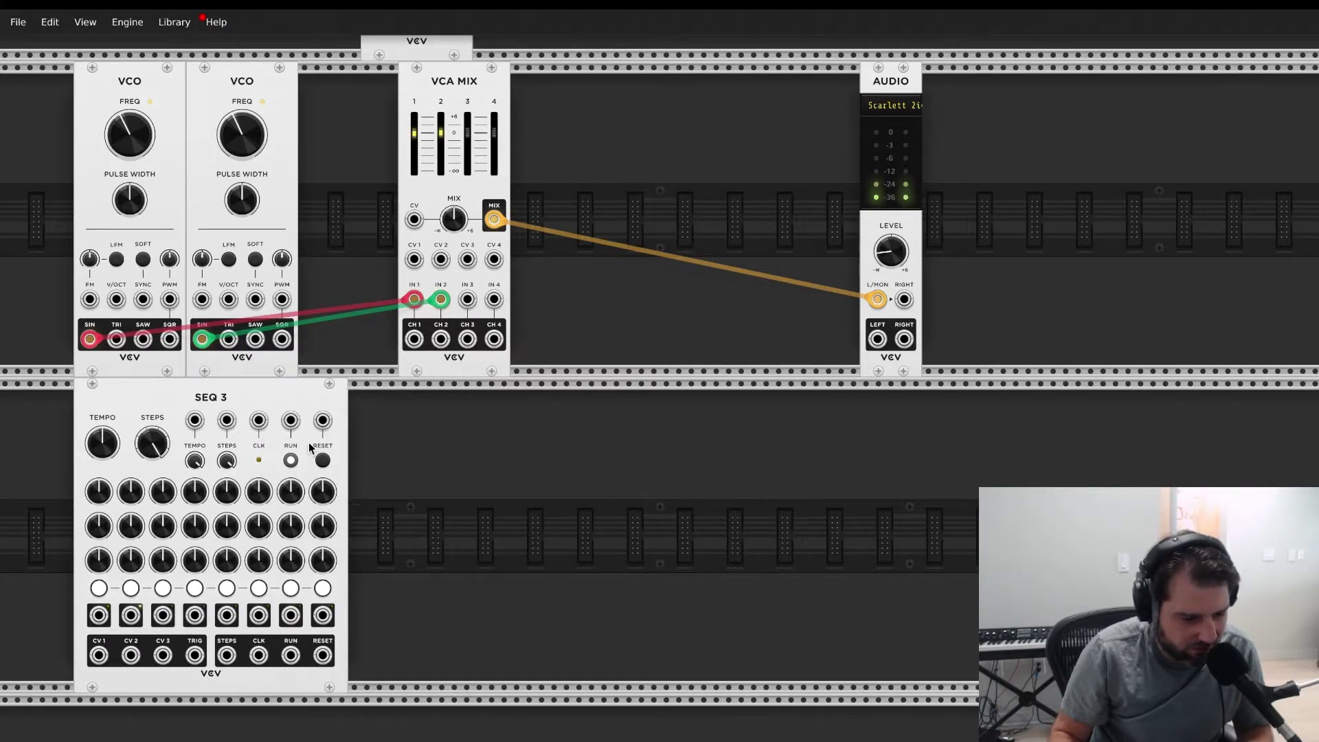
Step: Turn off the step triggers of all eight SEQ 3 steps
click(288, 463)
click(99, 588)
click(131, 588)
click(163, 588)
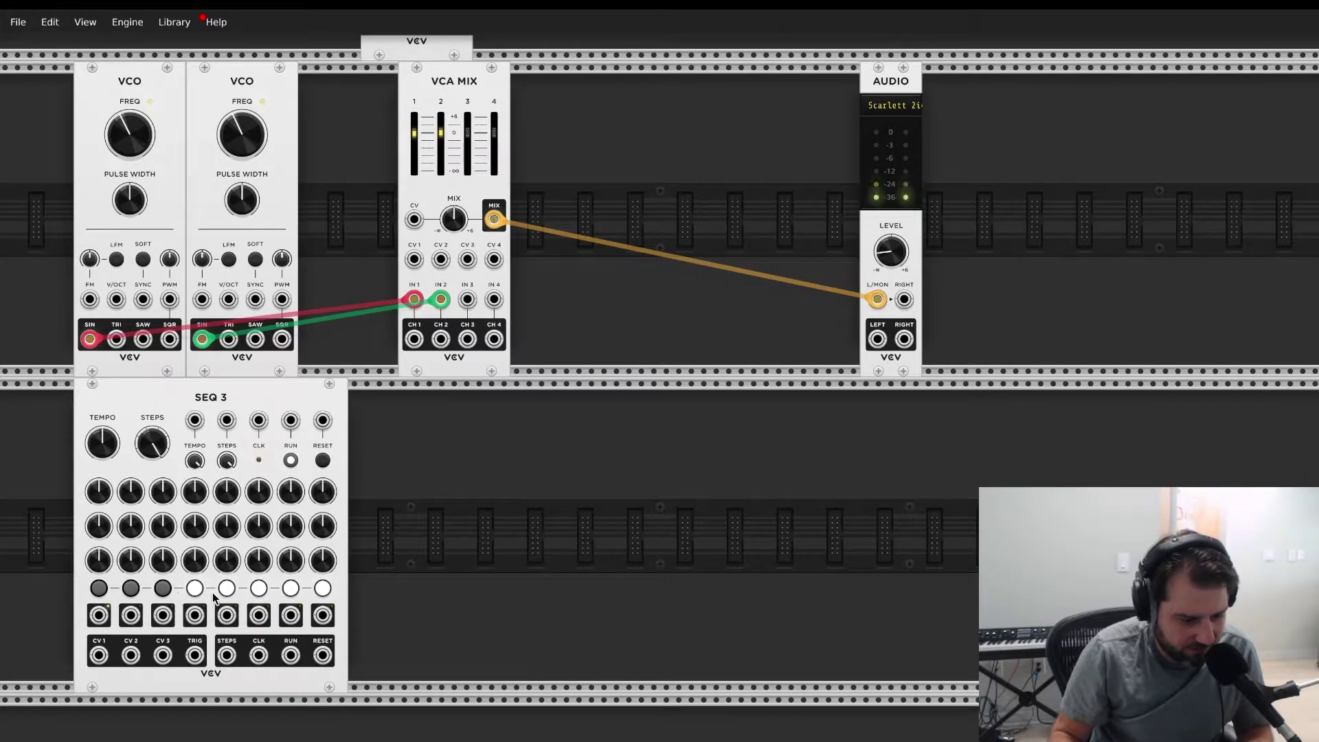
click(194, 588)
click(227, 588)
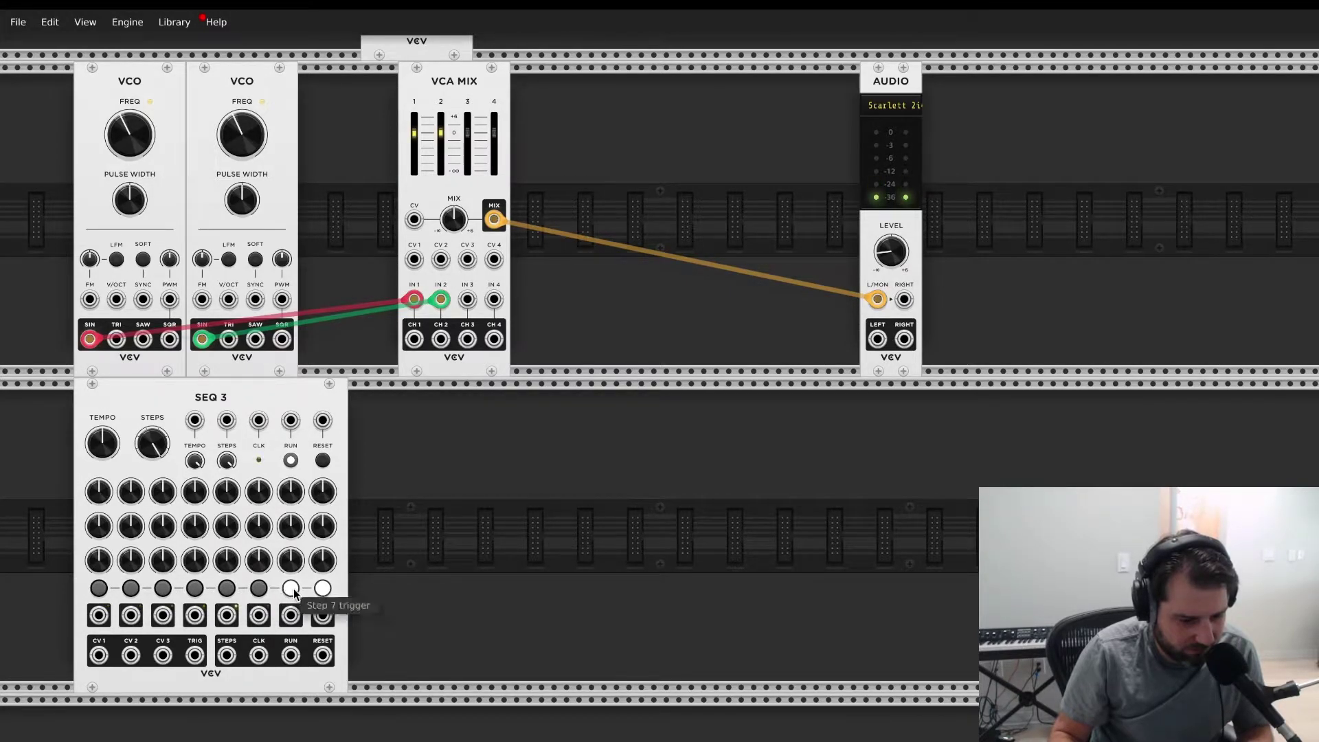
click(323, 588)
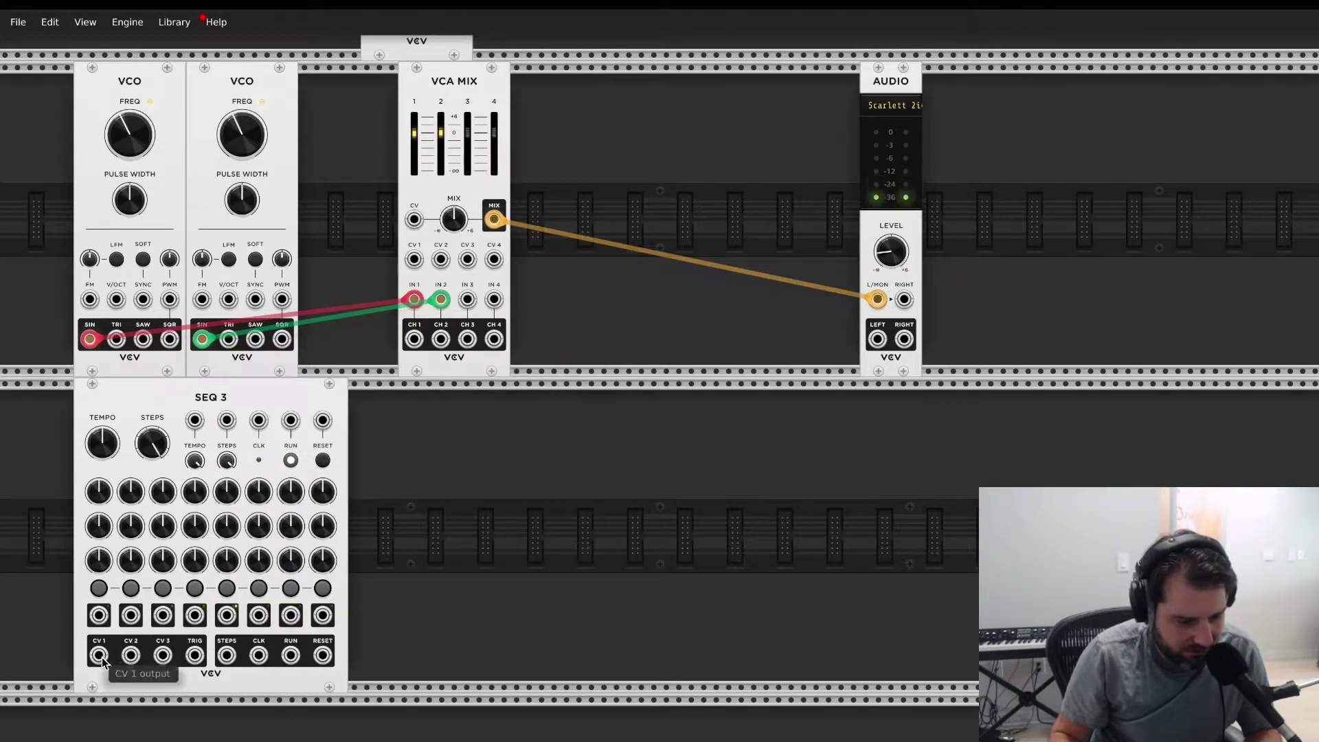
Step: Patch the SEQ 3 CV 1 output into the V/OCT inputs of both VCOs
drag(99, 657, 116, 300)
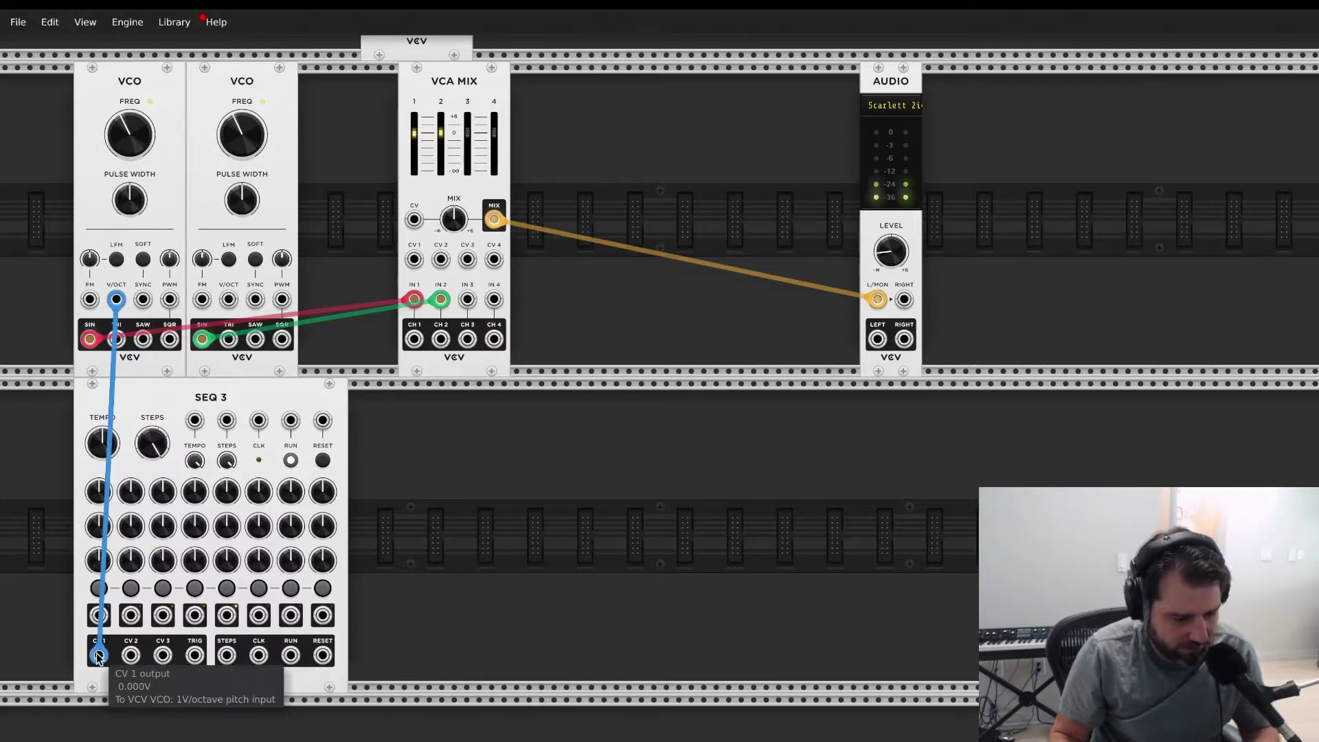
drag(99, 656, 227, 308)
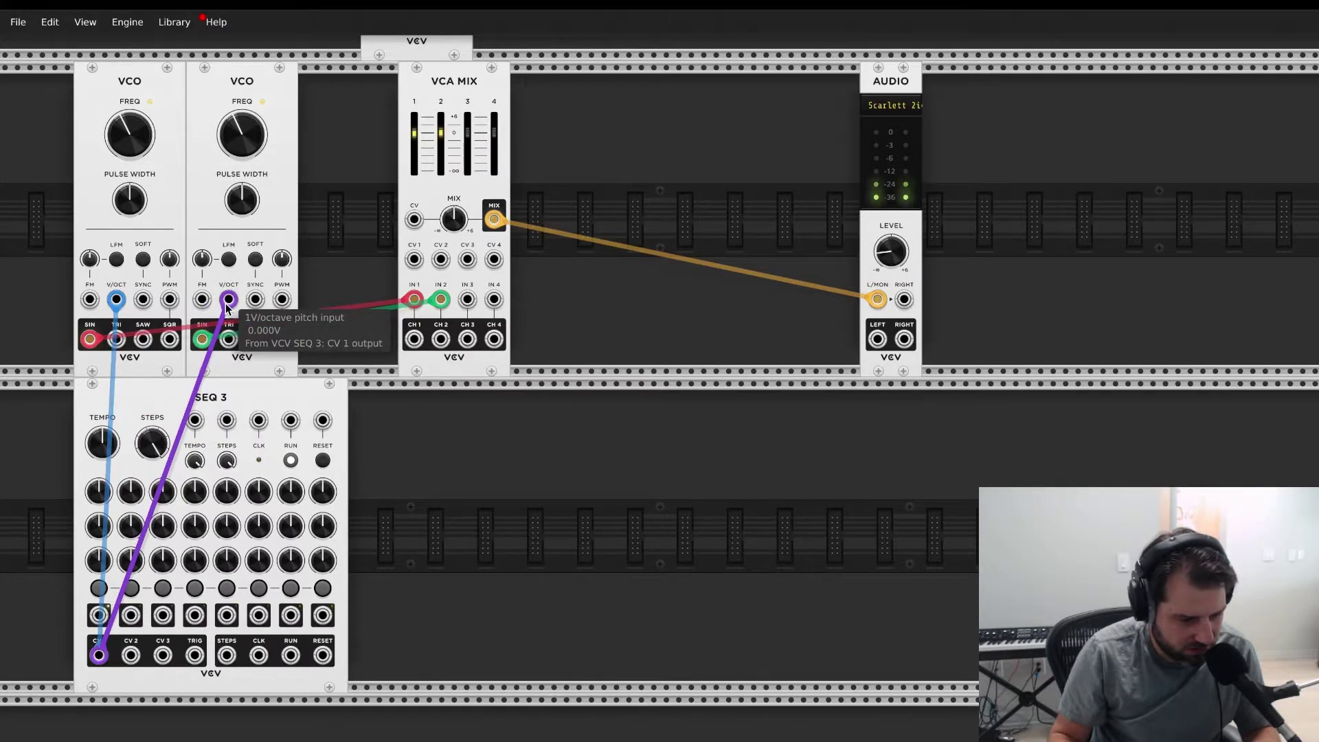
Step: Raise the SEQ 3 tempo and the CV 1 values of steps 1 to 4 with the sequencer stopped, and restart it
drag(130, 491, 130, 488)
click(291, 461)
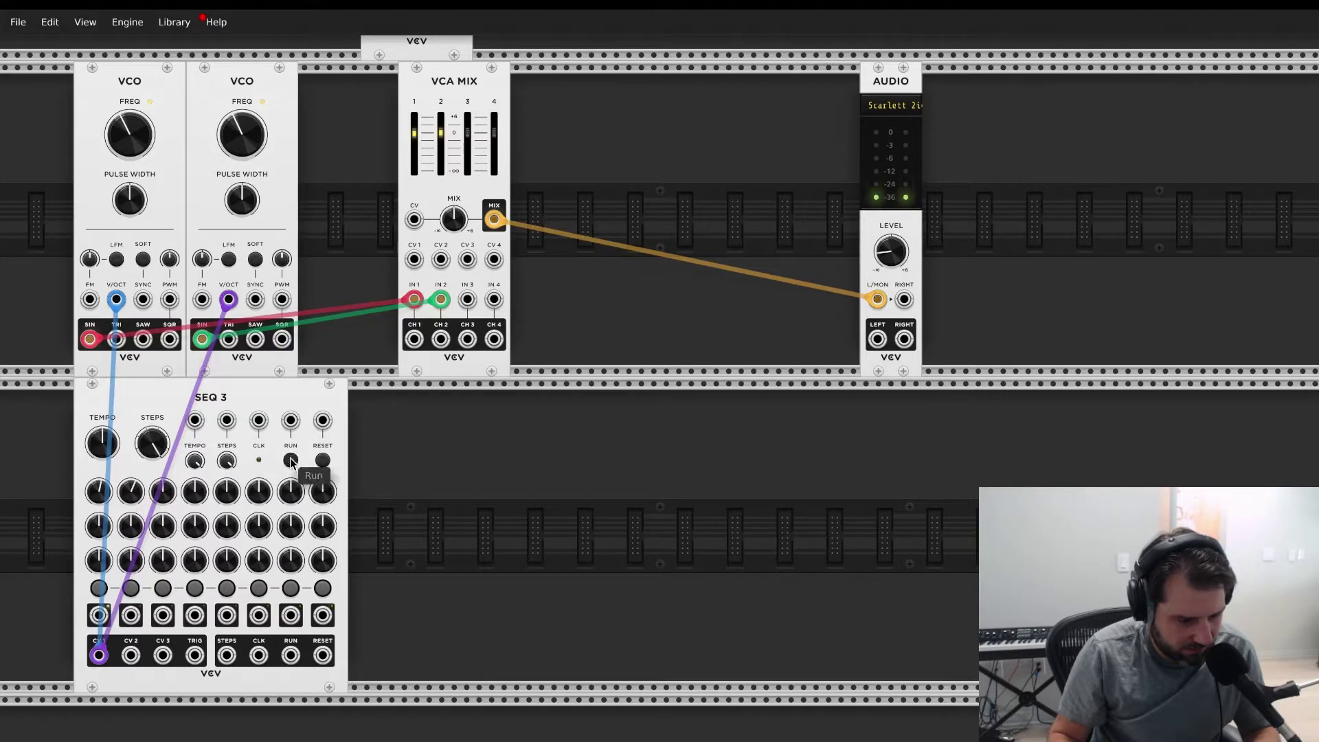
drag(106, 450, 107, 448)
drag(163, 491, 194, 487)
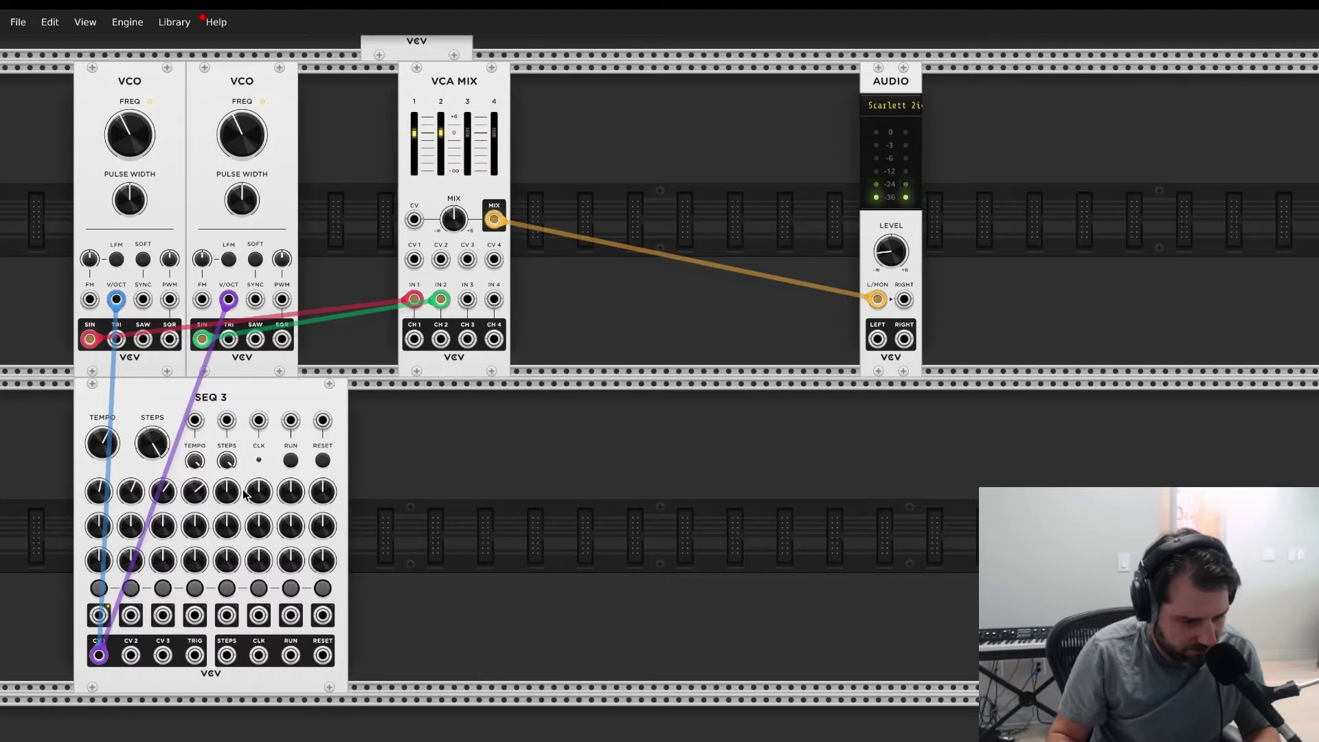
click(291, 460)
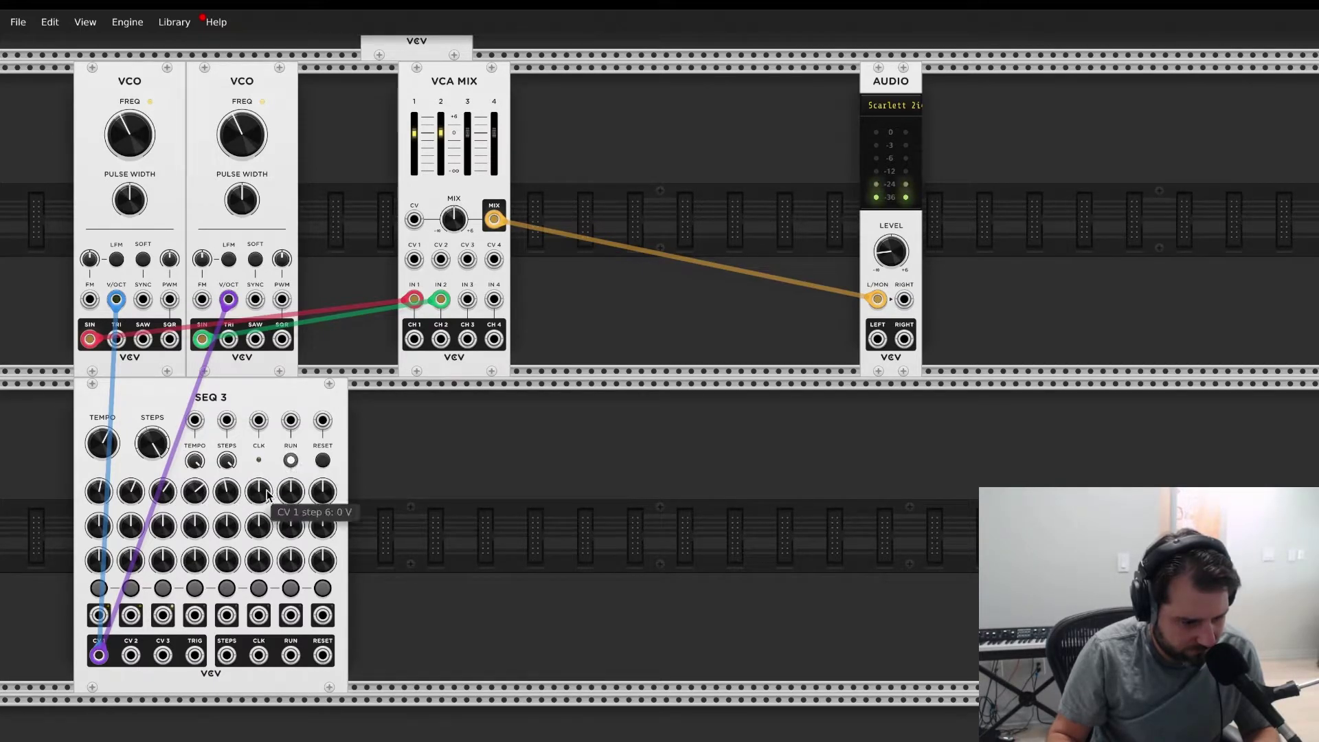
Step: Vary the CV 1 values of SEQ 3 steps 5 to 8 and raise the tempo further
drag(265, 499, 322, 487)
drag(102, 443, 102, 431)
mouse_move(210, 501)
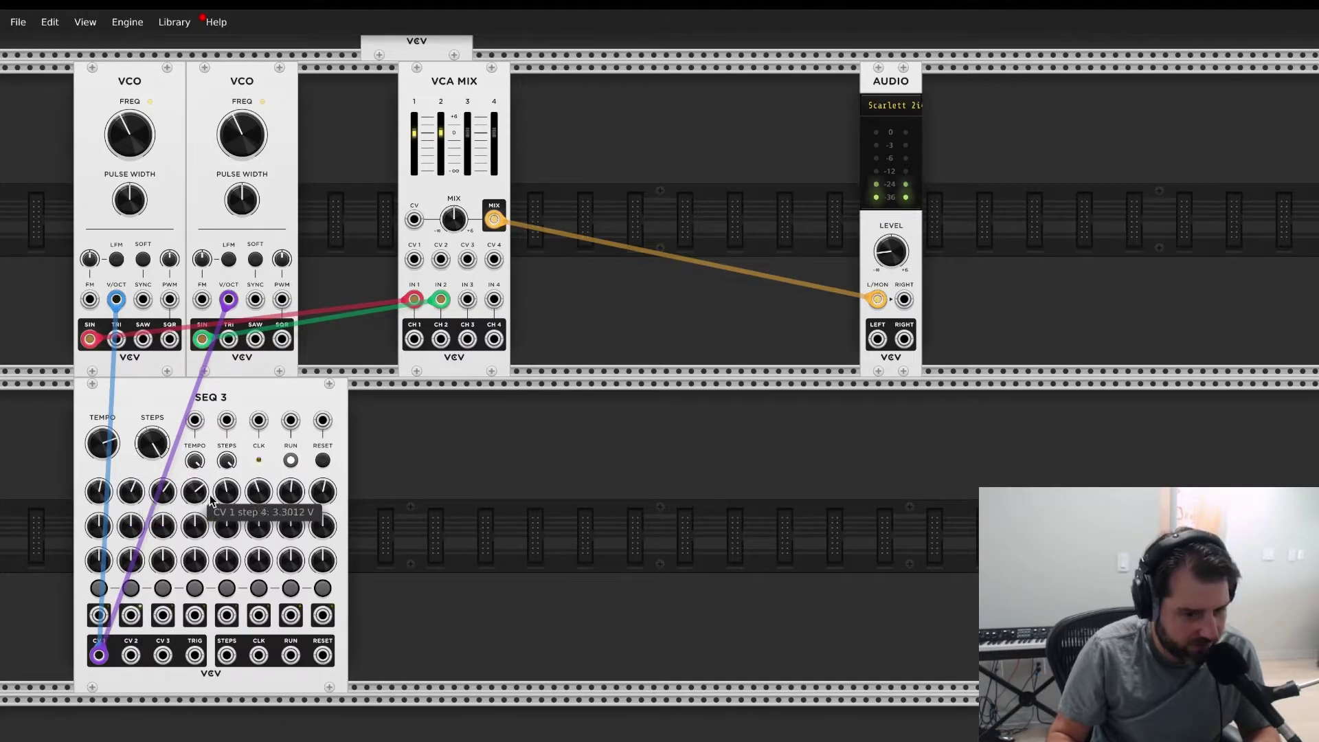
mouse_move(102, 492)
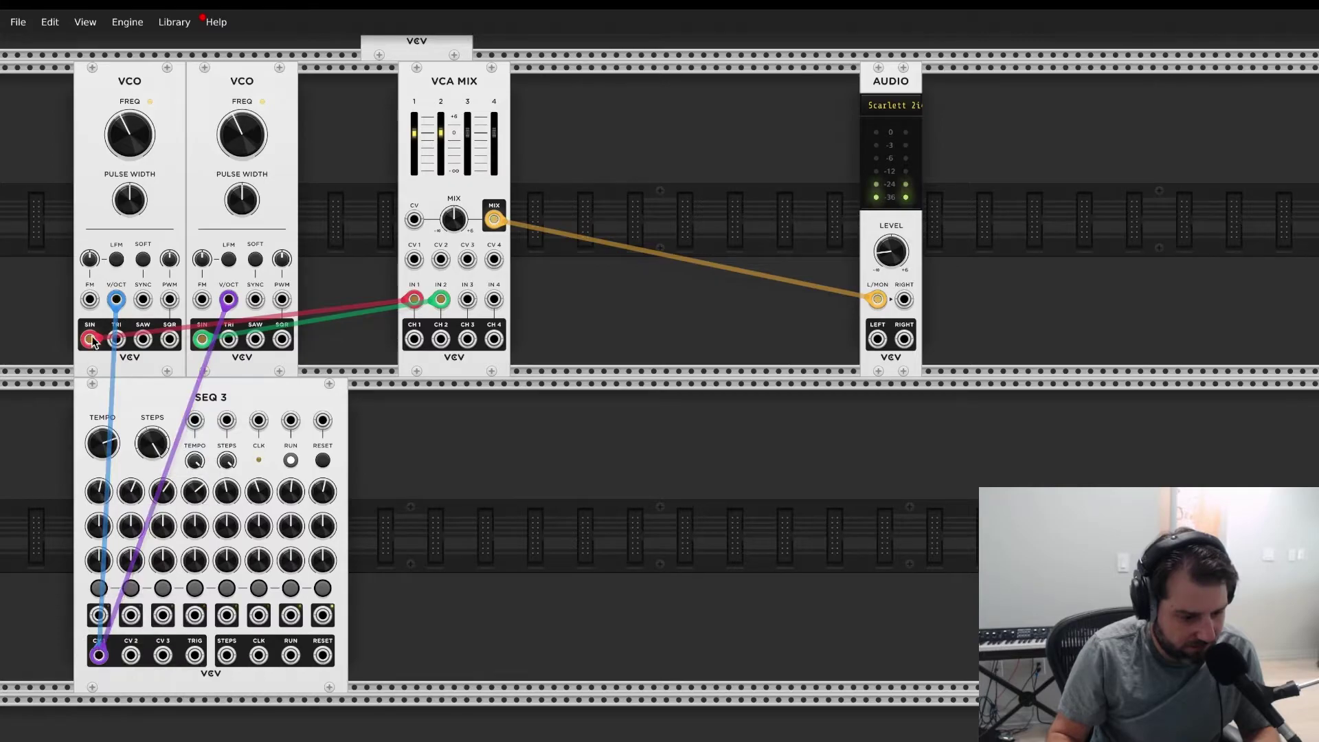
mouse_move(109, 302)
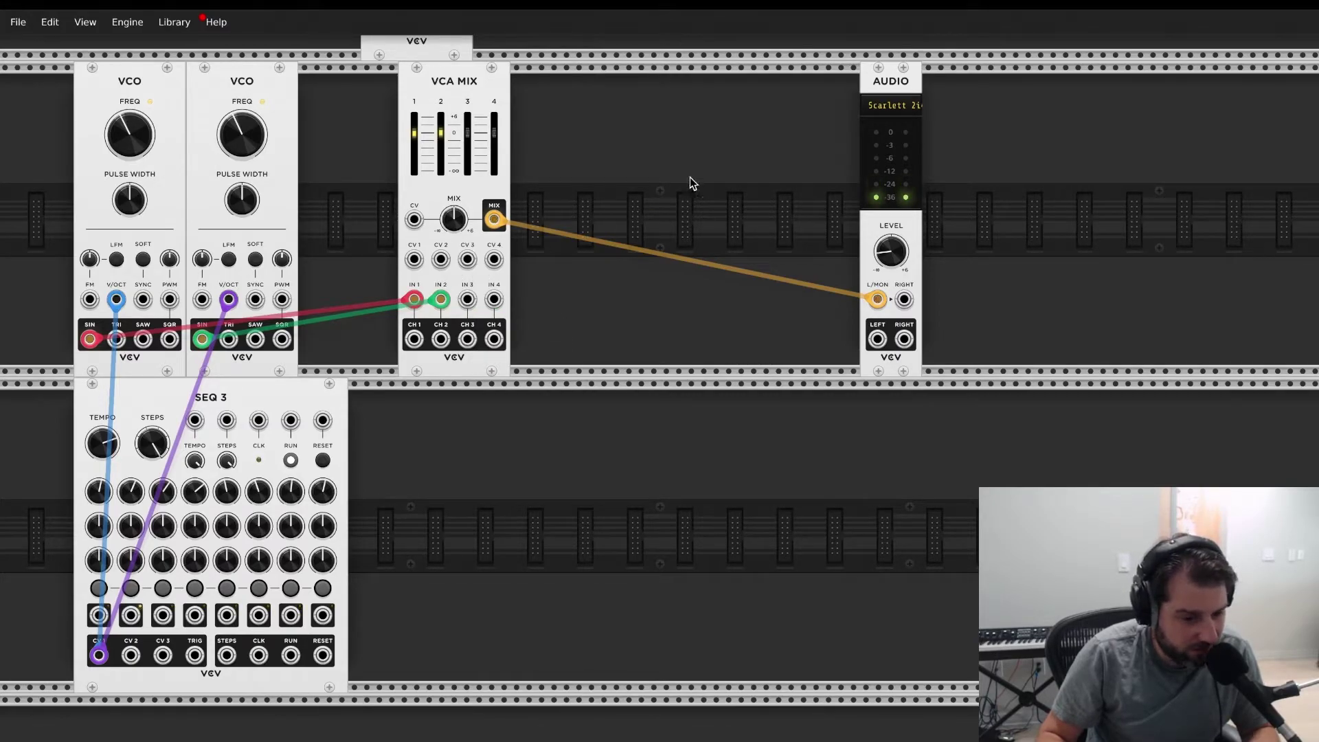
Step: Add a MUTES module between VCA MIX and AUDIO and route the mix output through its first channel to L/MON
right_click(752, 121)
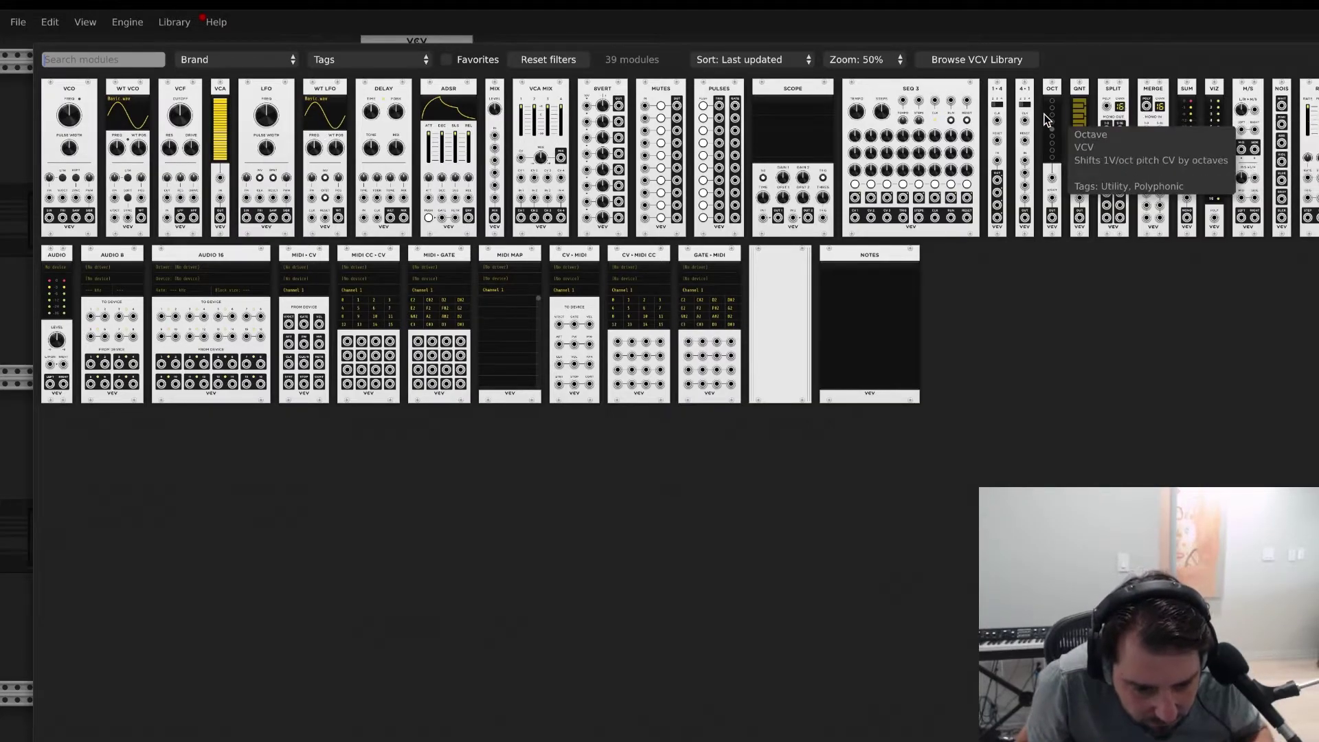
click(653, 146)
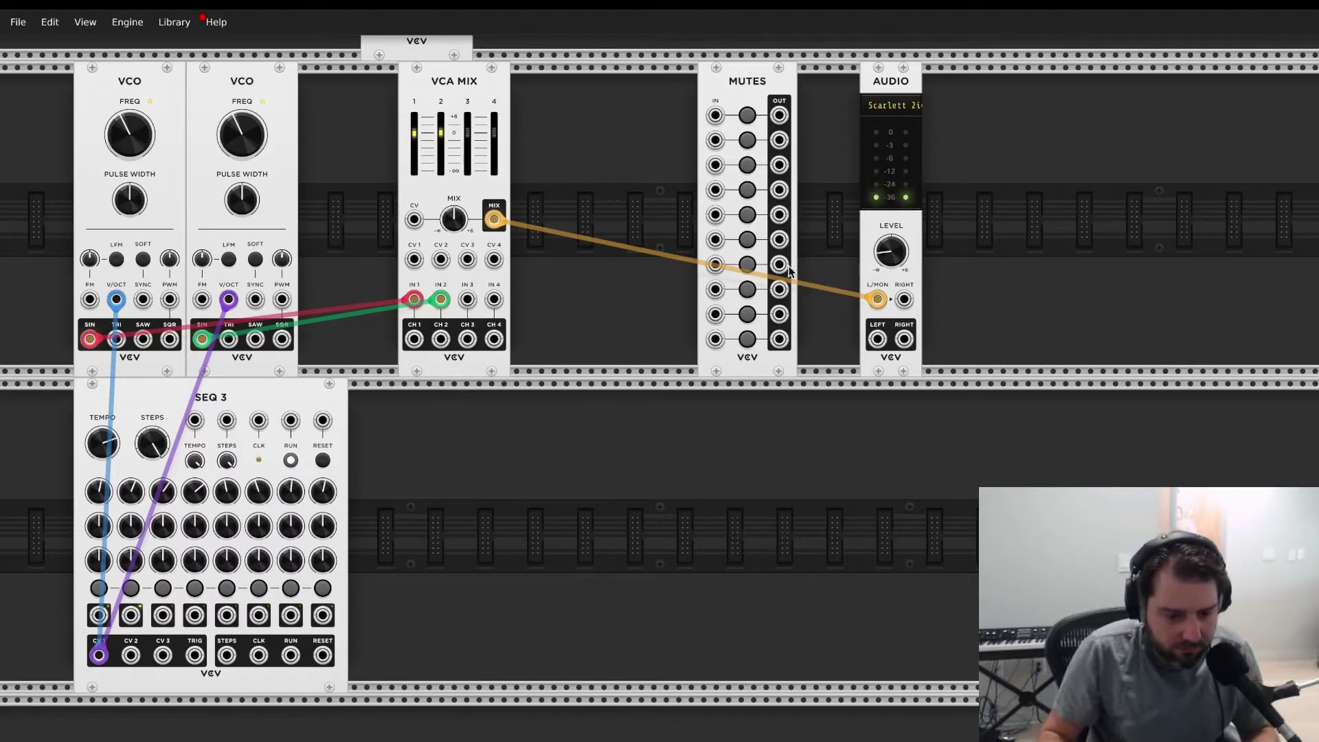
mouse_move(877, 298)
mouse_down()
mouse_move(717, 115)
mouse_move(868, 262)
mouse_move(877, 298)
mouse_up()
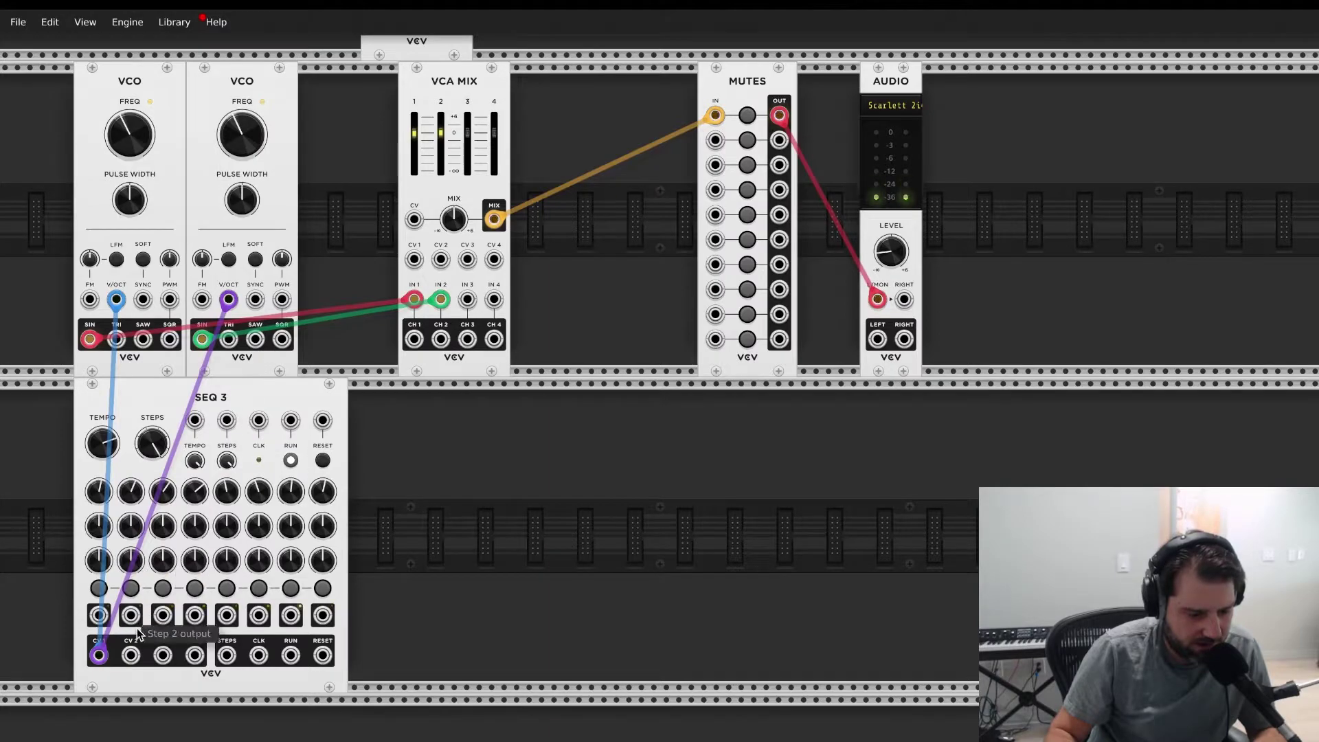
Step: Modulate the second VCO's pulse width, set to about 66%, from SEQ 3's CV 2 output with varied CV 2 step values
drag(130, 655, 282, 298)
drag(235, 206, 236, 195)
drag(196, 526, 335, 515)
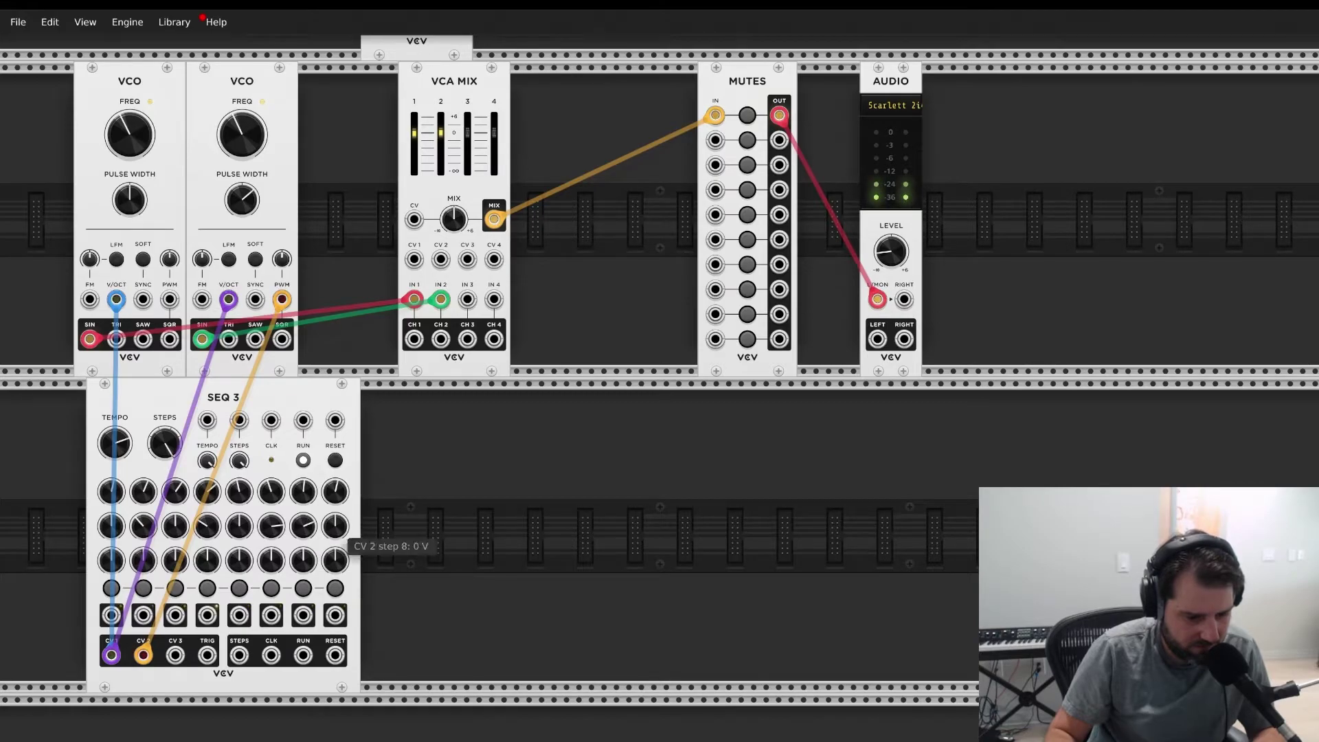
drag(111, 528, 111, 519)
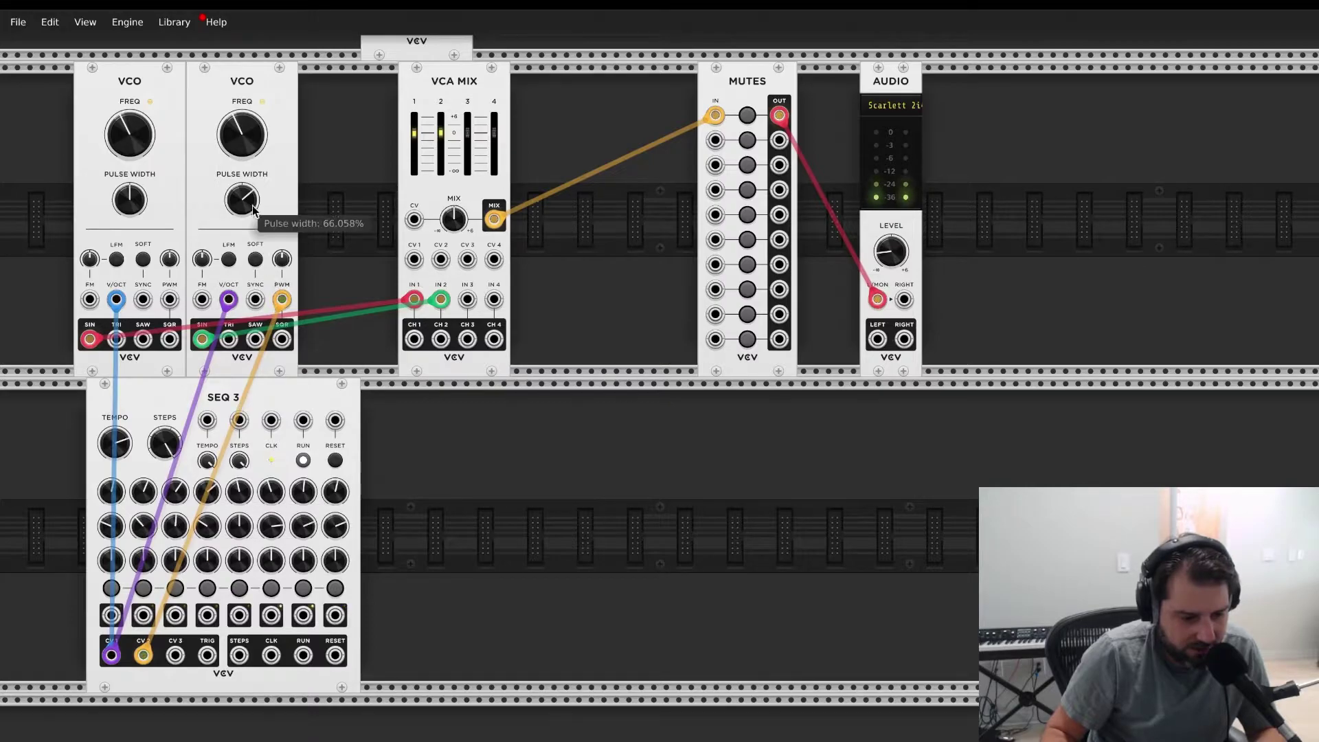
Step: Raise the second VCO's frequency to around its knob's midpoint and readjust its pulse width and PWM amount
drag(242, 199, 242, 203)
mouse_move(283, 261)
mouse_down()
mouse_move(283, 221)
mouse_move(283, 257)
mouse_up()
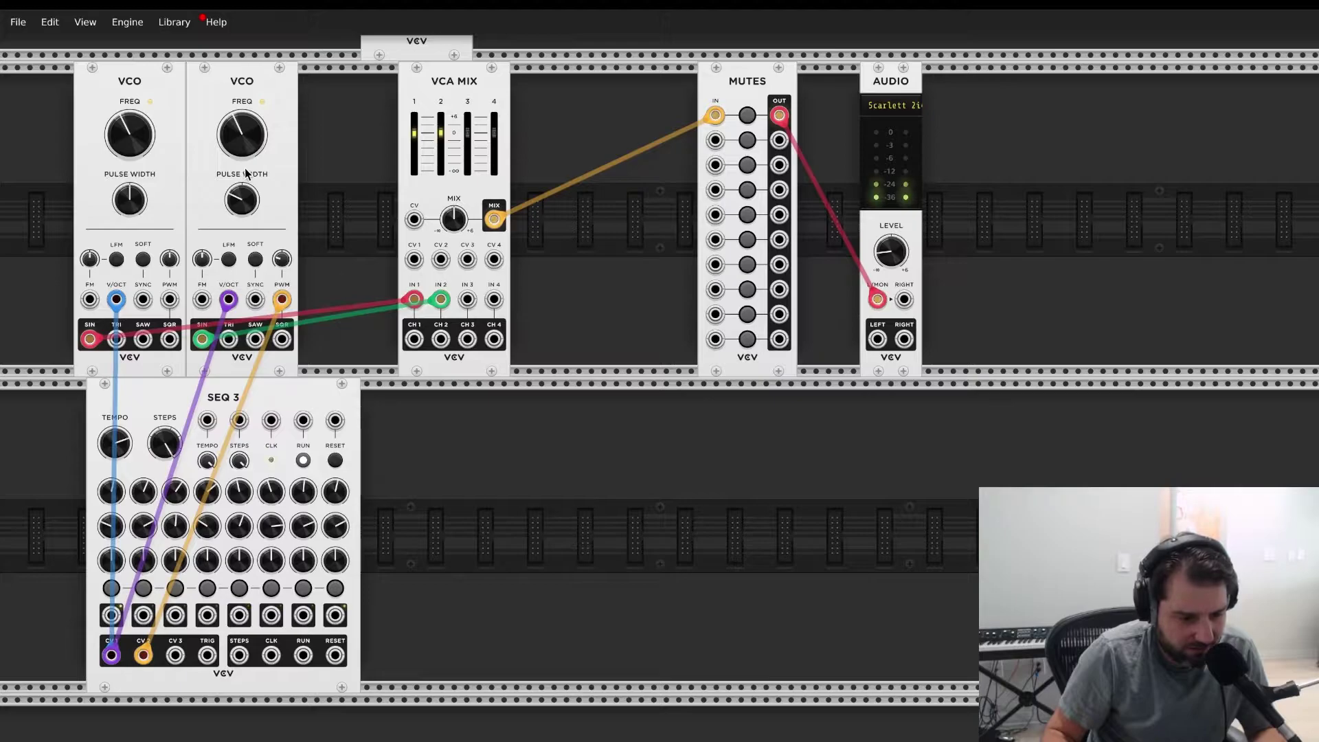
drag(244, 153, 244, 147)
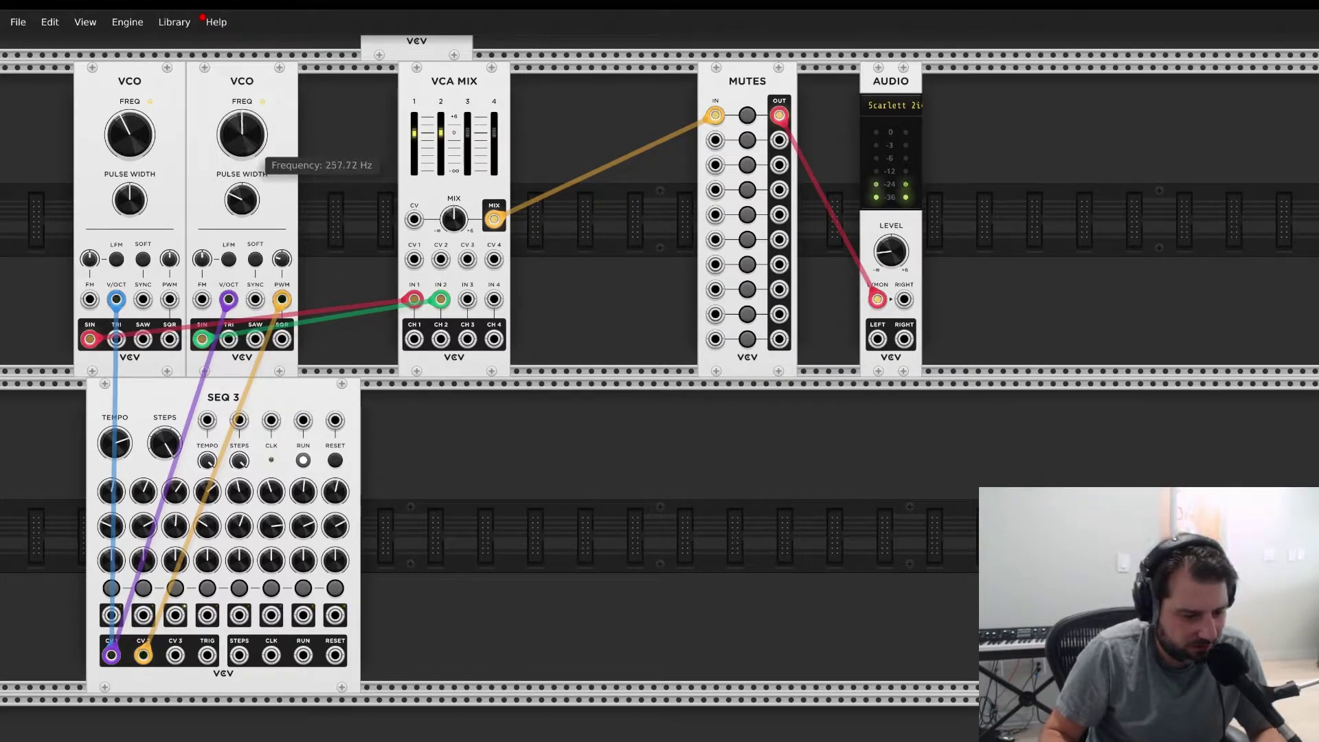
mouse_move(130, 147)
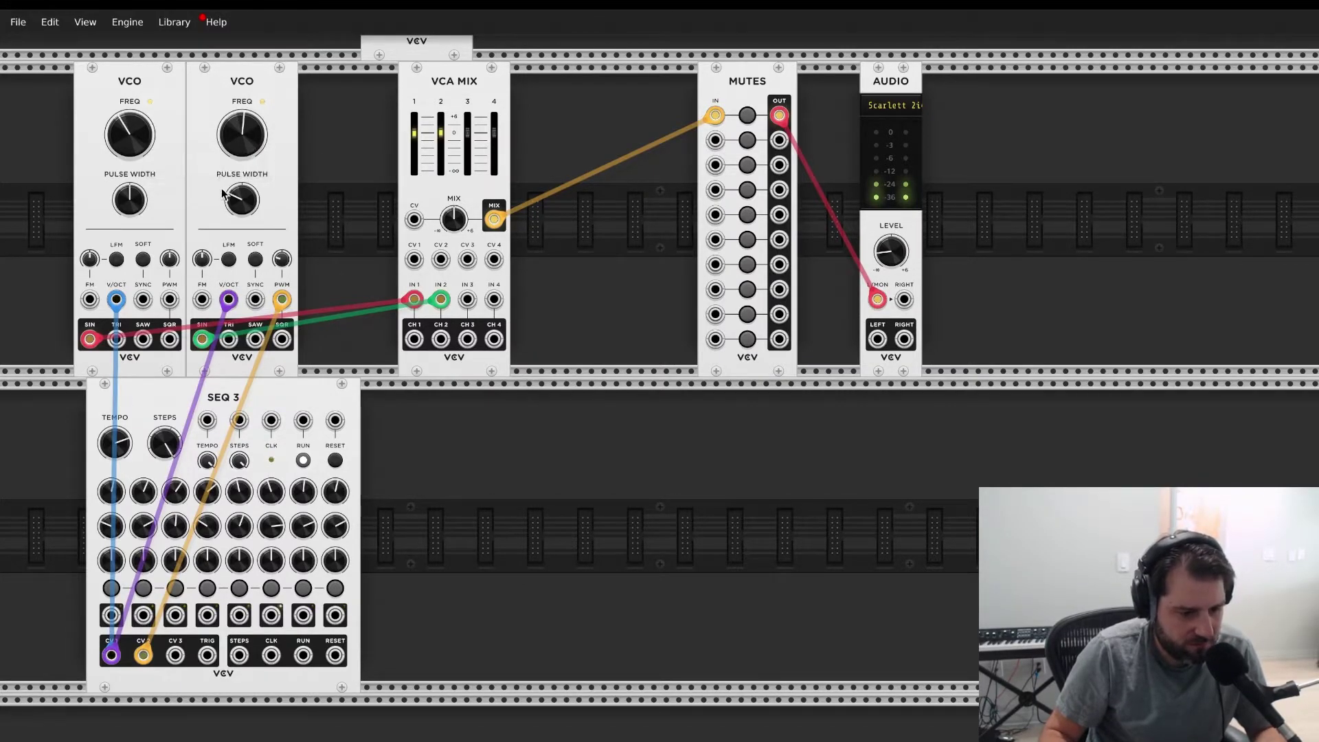
drag(245, 204, 245, 180)
drag(282, 258, 281, 261)
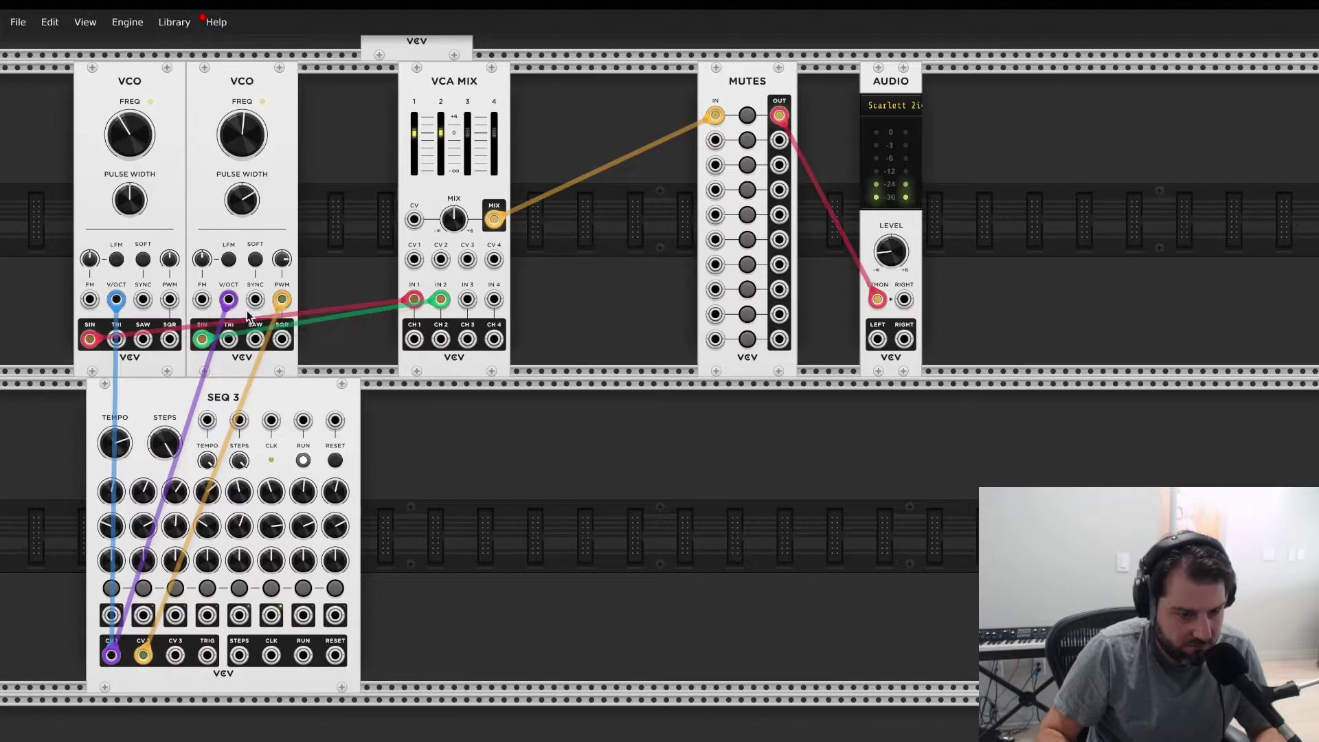
Step: Move the CV 2 cable from the second VCO's PWM input to its FM input and raise the FM amount slightly
drag(282, 301, 202, 266)
mouse_move(199, 259)
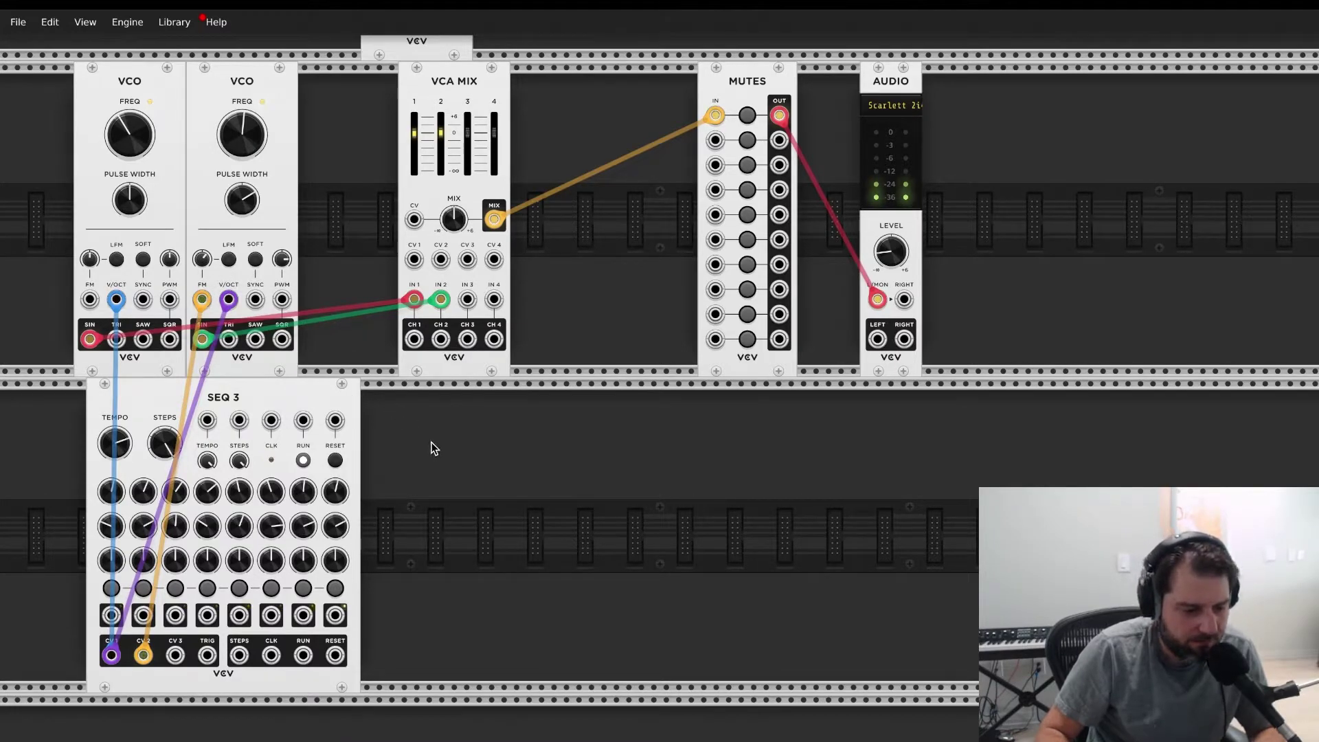
Step: Turn the AUDIO module's level down to minimum
mouse_move(879, 253)
drag(880, 254, 880, 259)
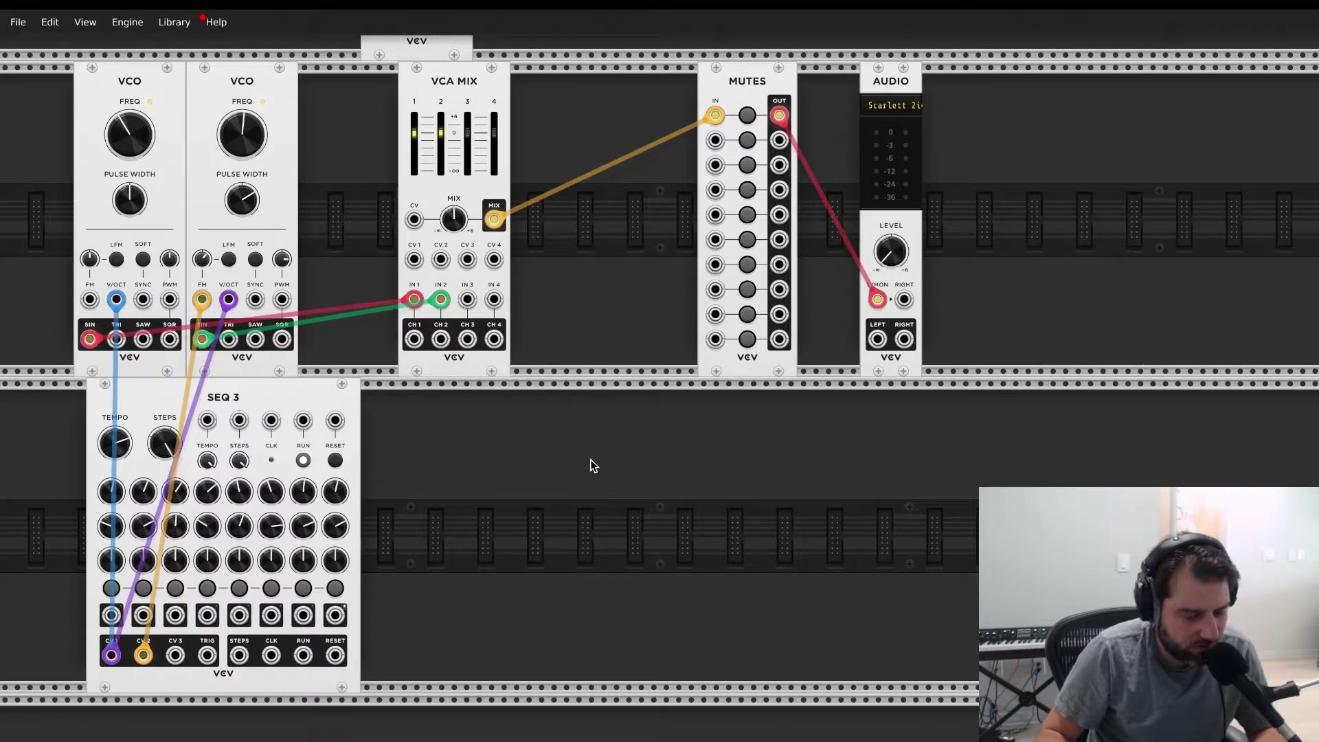
Step: Add a QNT quantizer module and place it directly beside SEQ 3 in the lower row
right_click(593, 466)
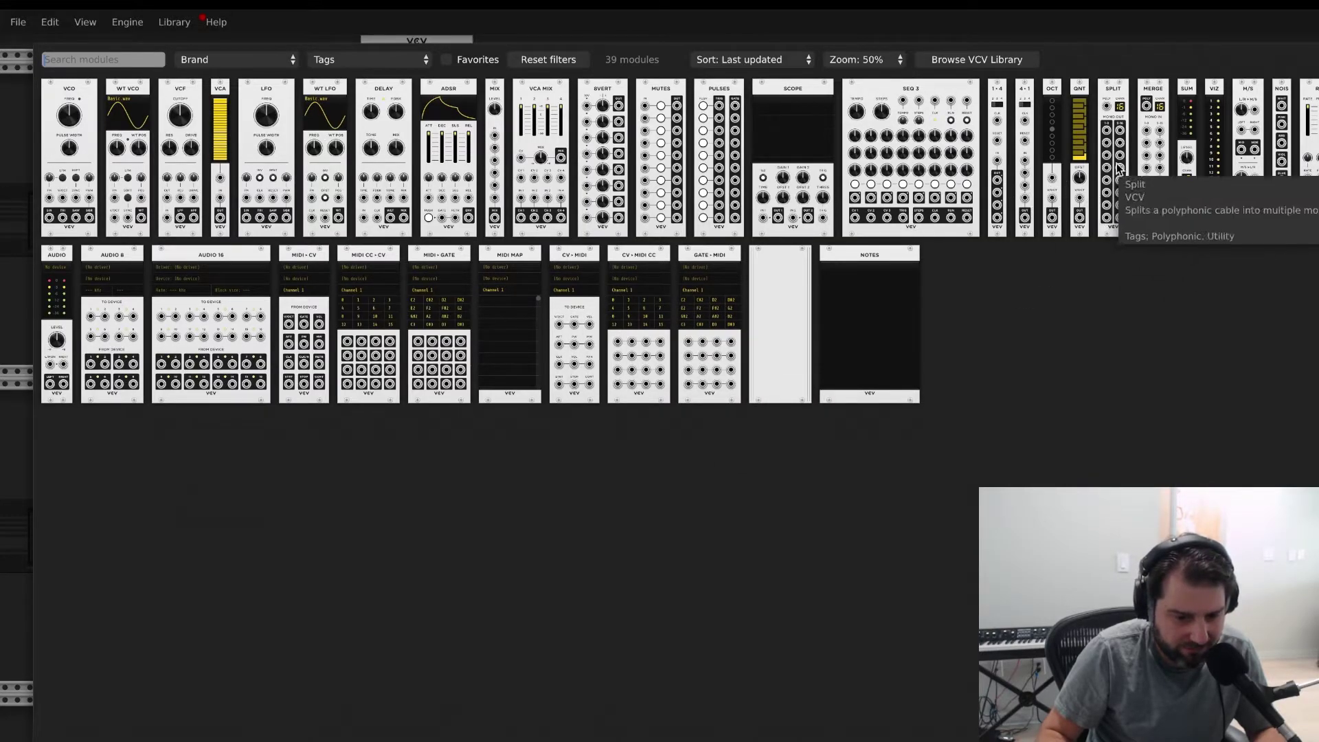
click(1083, 147)
click(602, 434)
drag(581, 395, 362, 397)
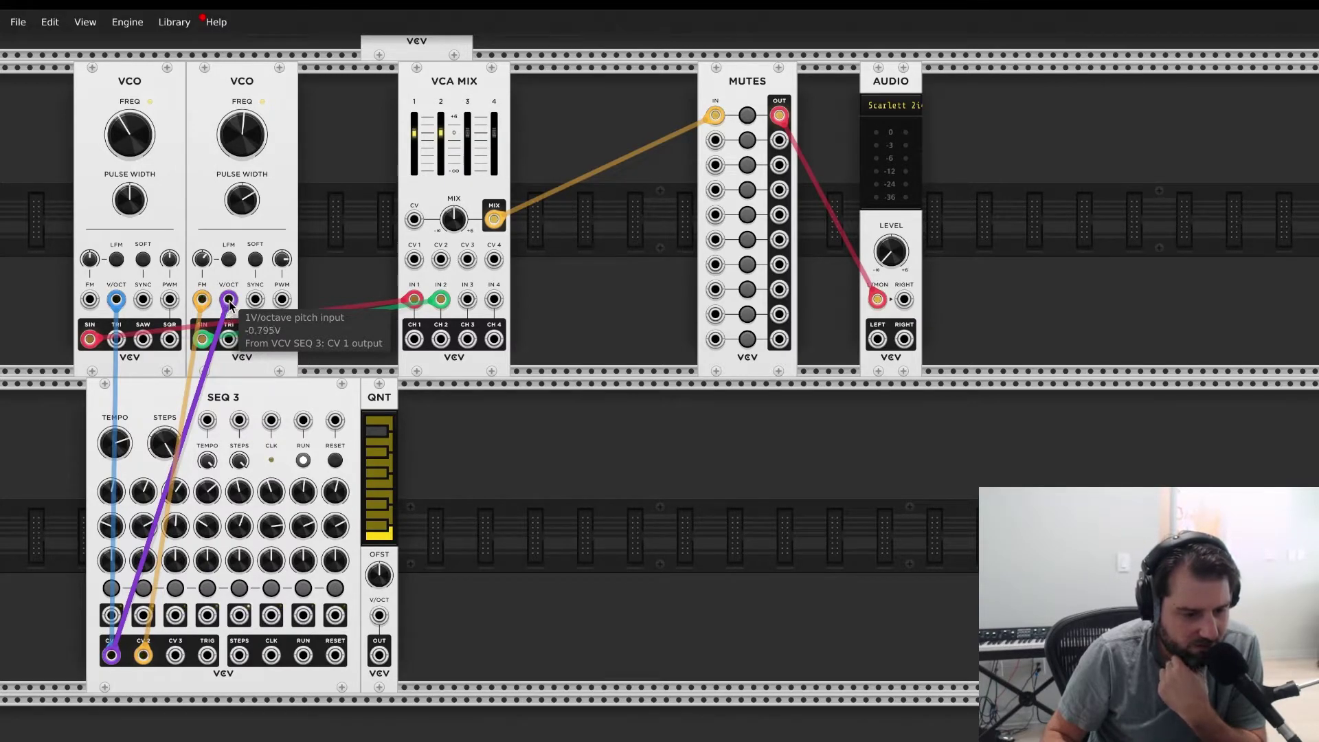
Step: Move the second VCO's pitch cable to QNT's V/OCT input, unplug the first VCO's pitch cable, and raise the AUDIO level slightly
drag(229, 302, 382, 616)
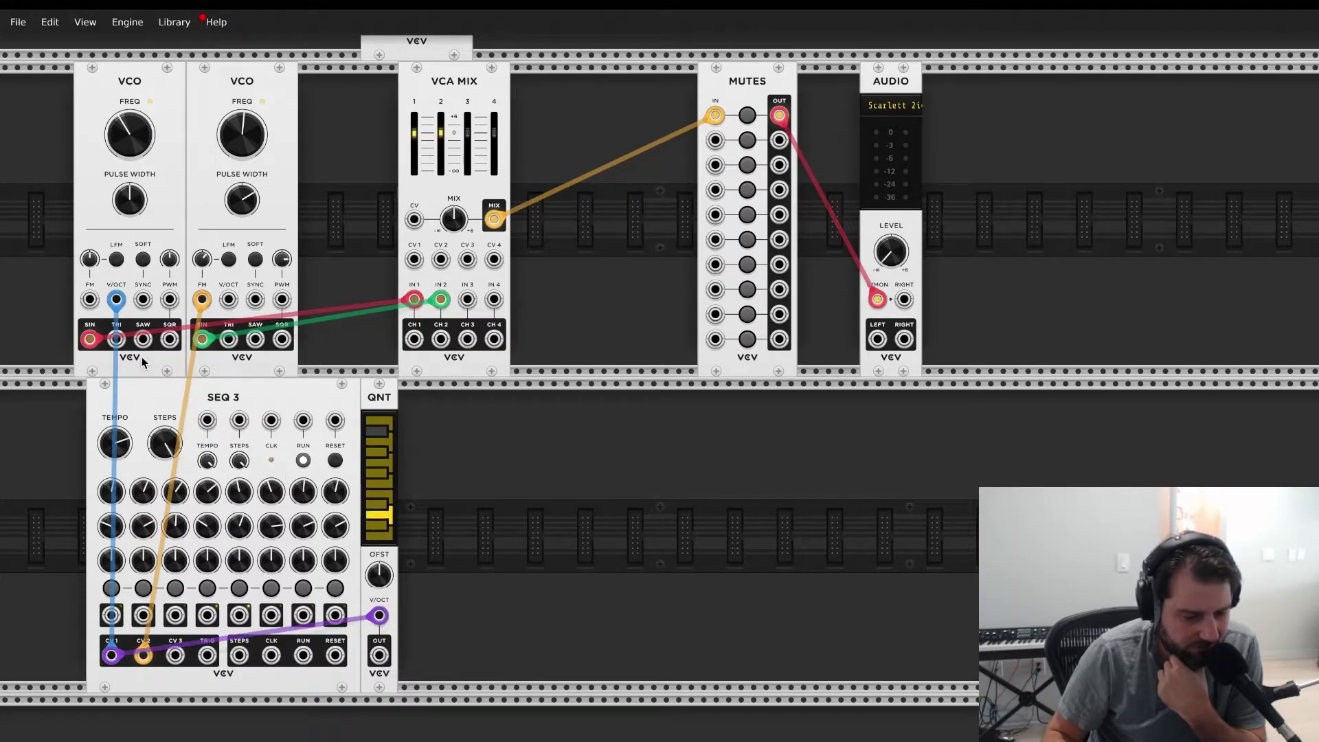
mouse_move(117, 302)
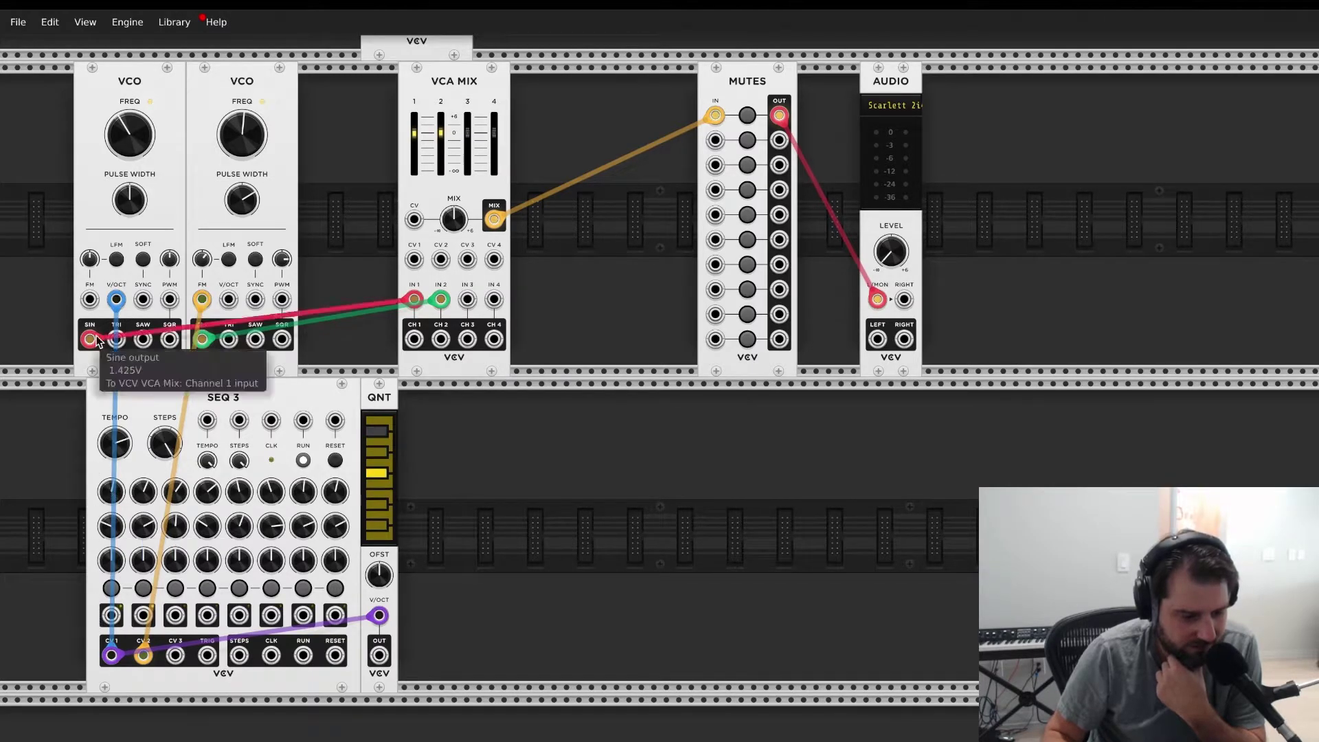
drag(116, 299, 46, 392)
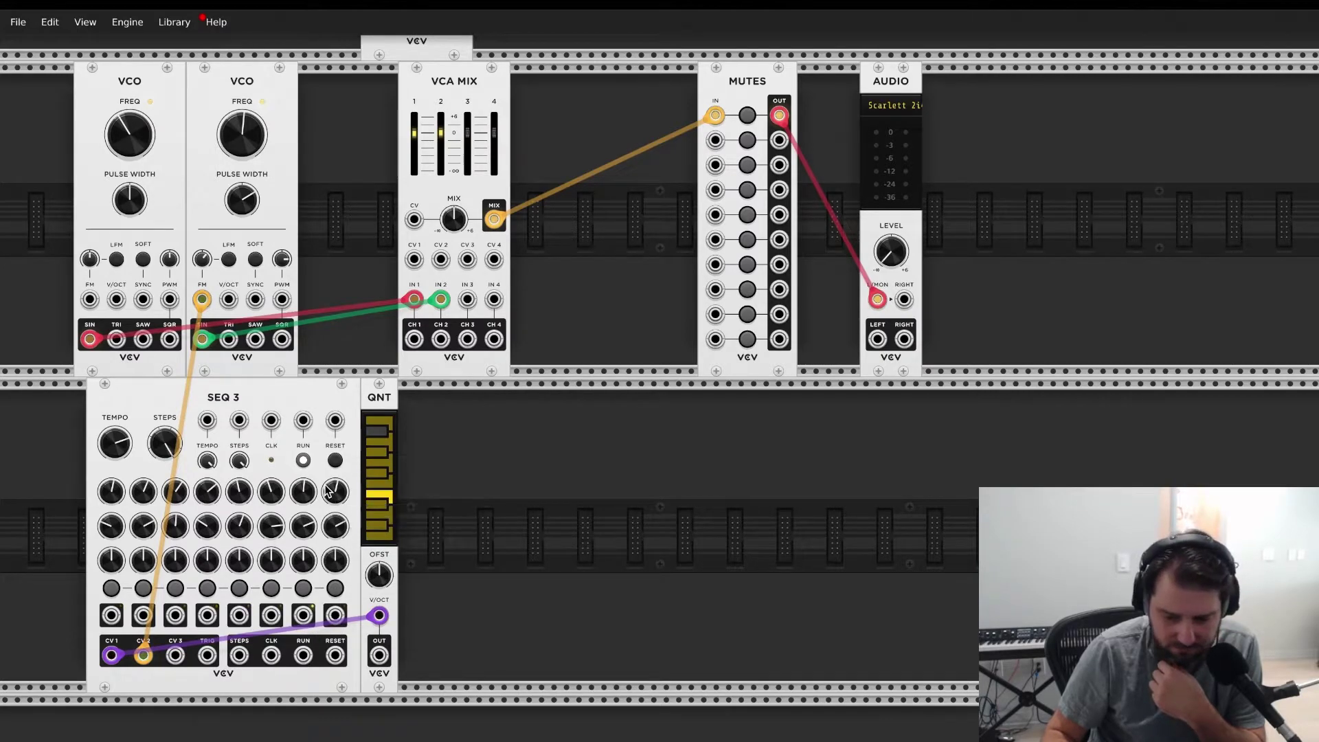
drag(891, 251, 890, 245)
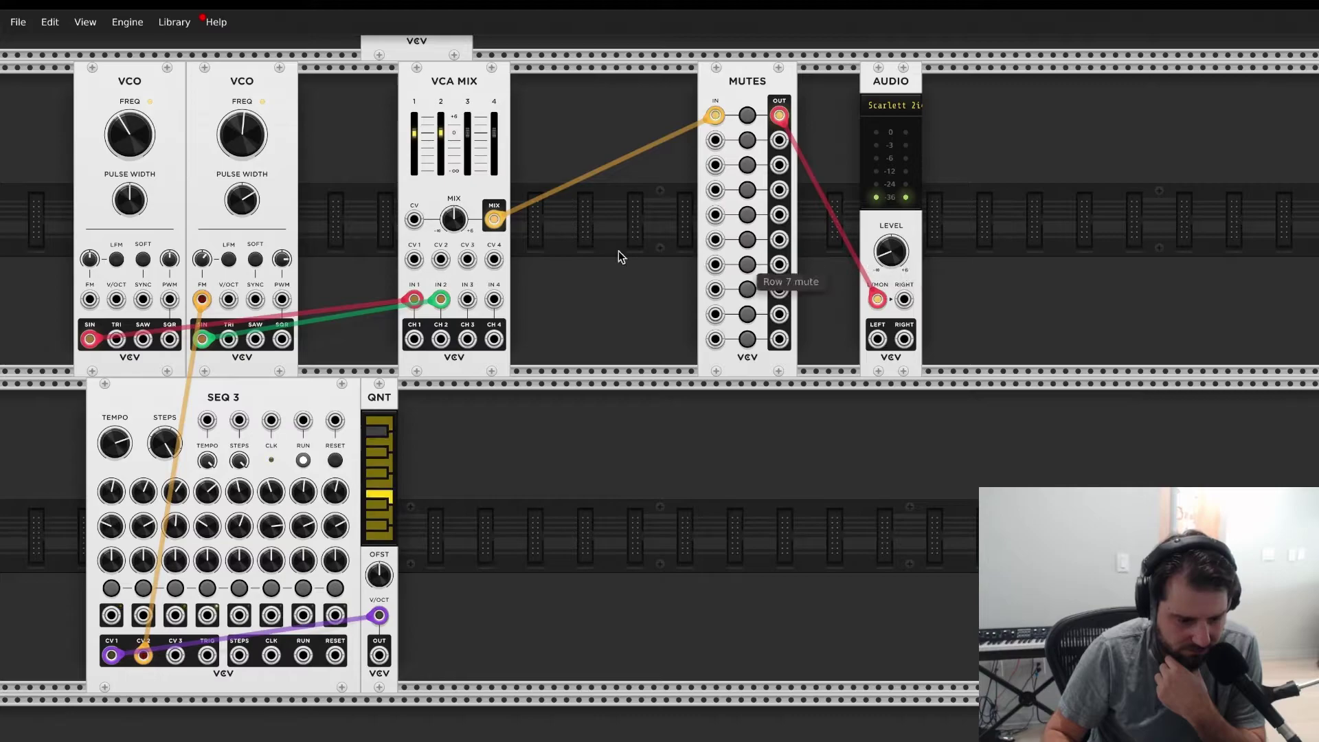
Step: Patch QNT's output to the V/OCT inputs of both VCOs
mouse_move(380, 620)
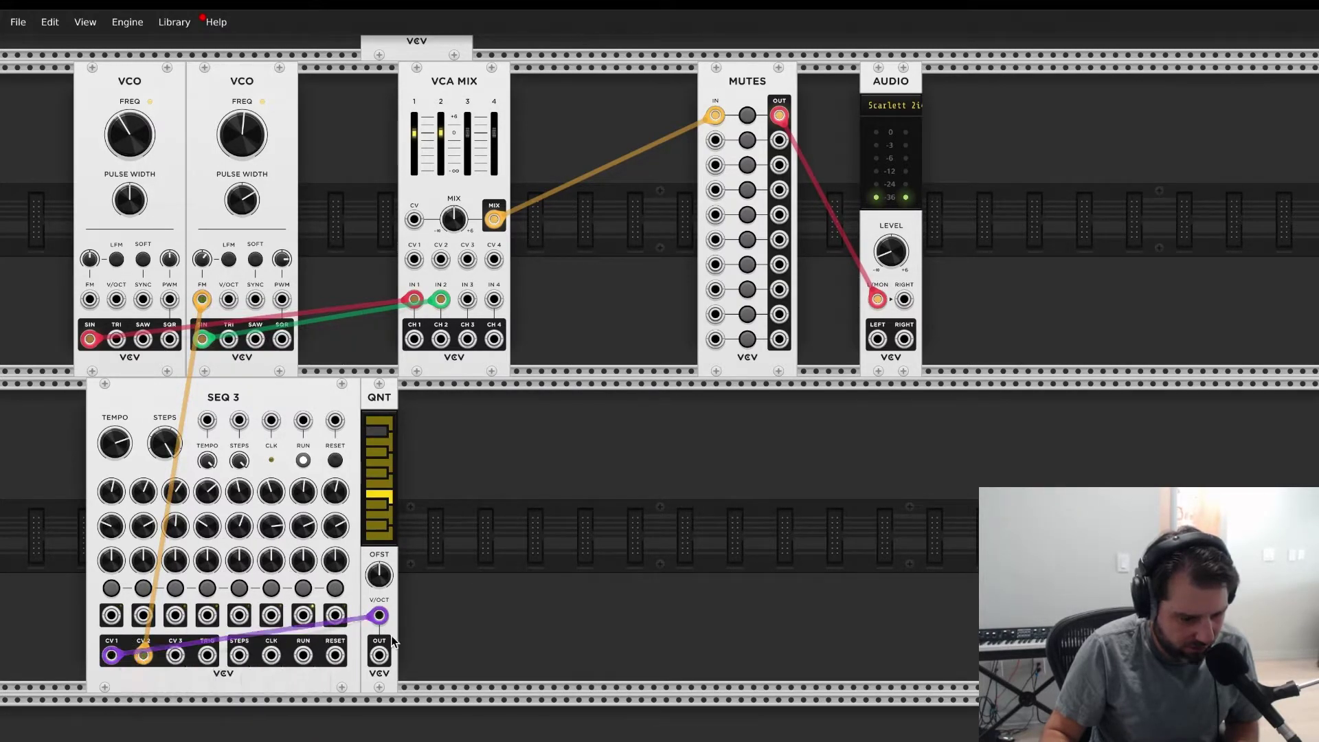
drag(379, 654, 229, 299)
drag(379, 655, 116, 300)
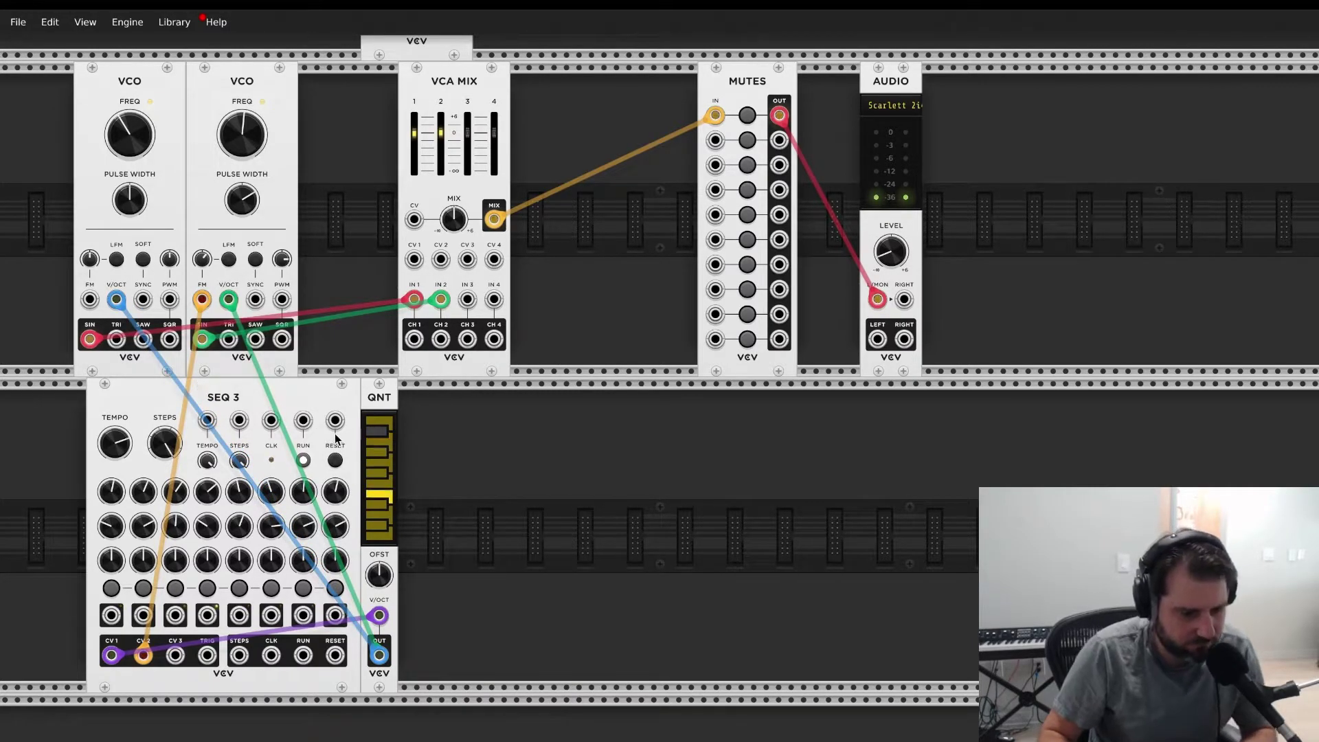
Step: Limit QNT to only a few enabled notes, and readjust the second VCO's frequency and FM amount
click(388, 465)
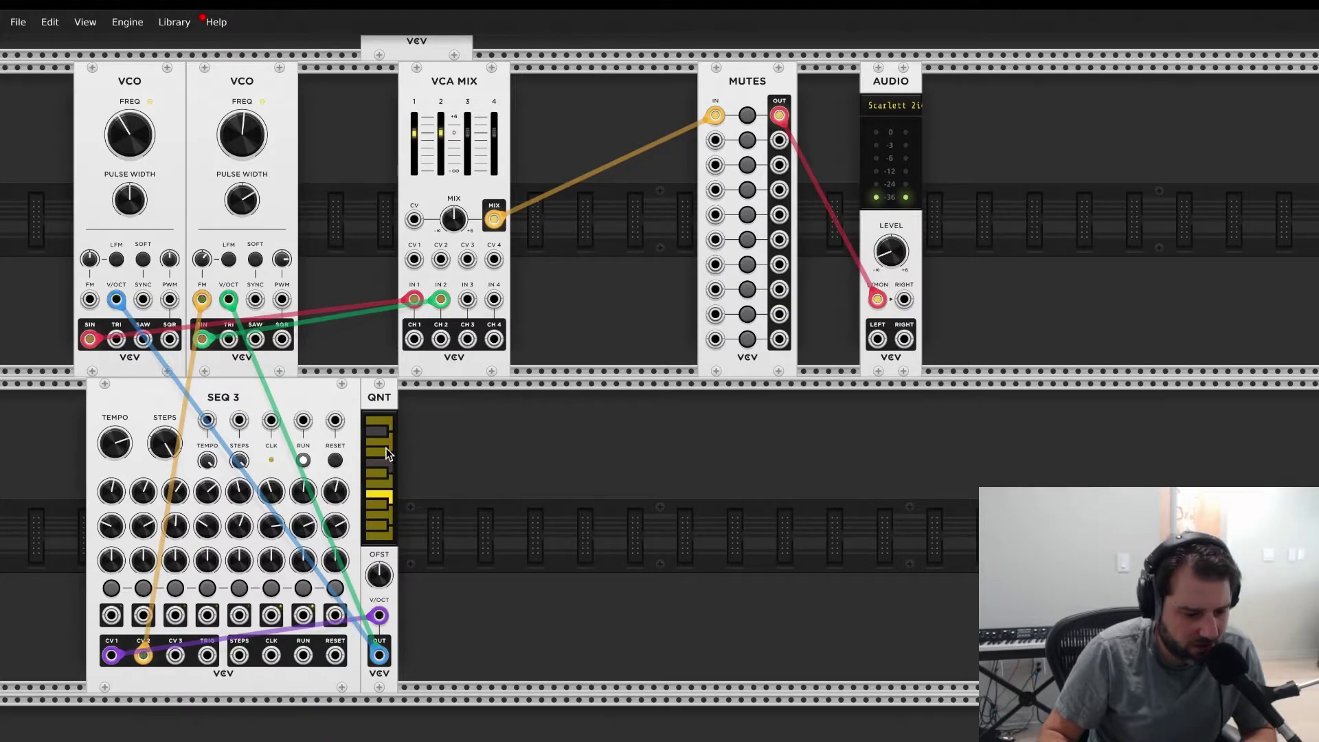
click(379, 525)
click(381, 508)
click(382, 496)
click(376, 435)
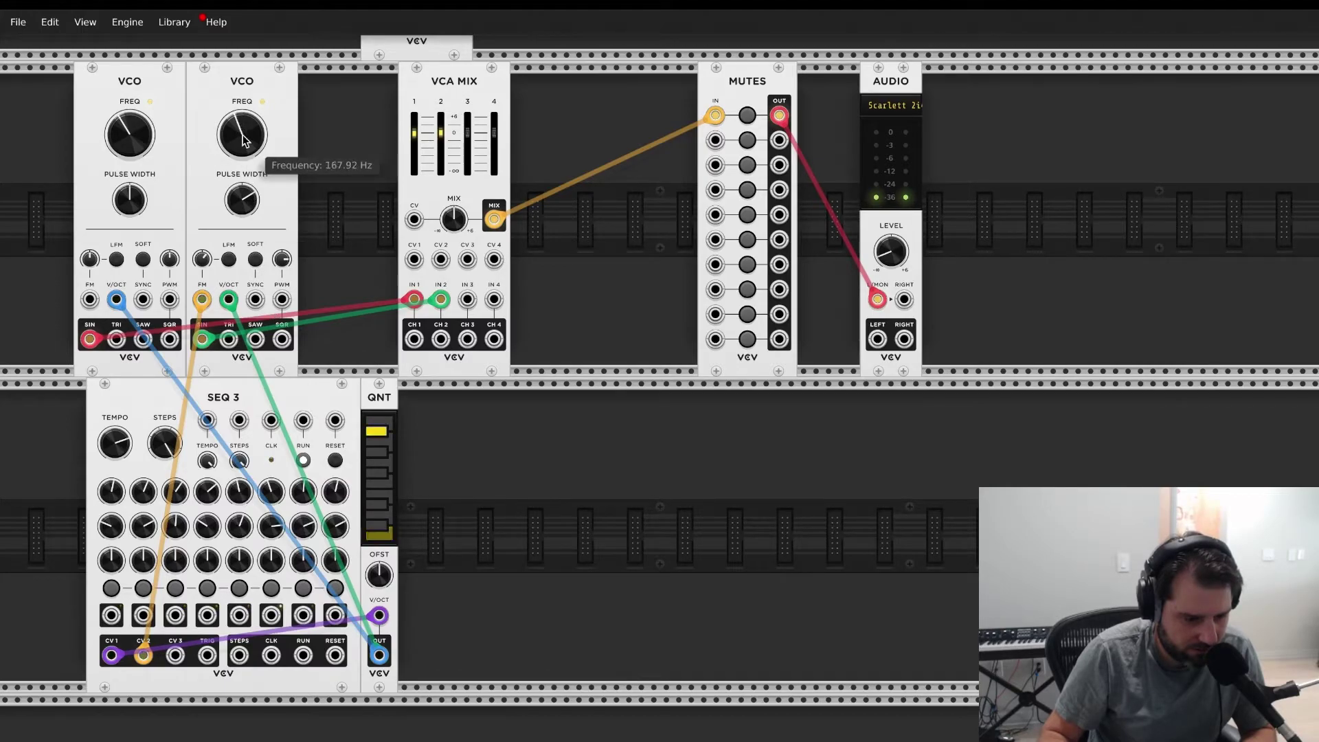
drag(203, 258, 203, 269)
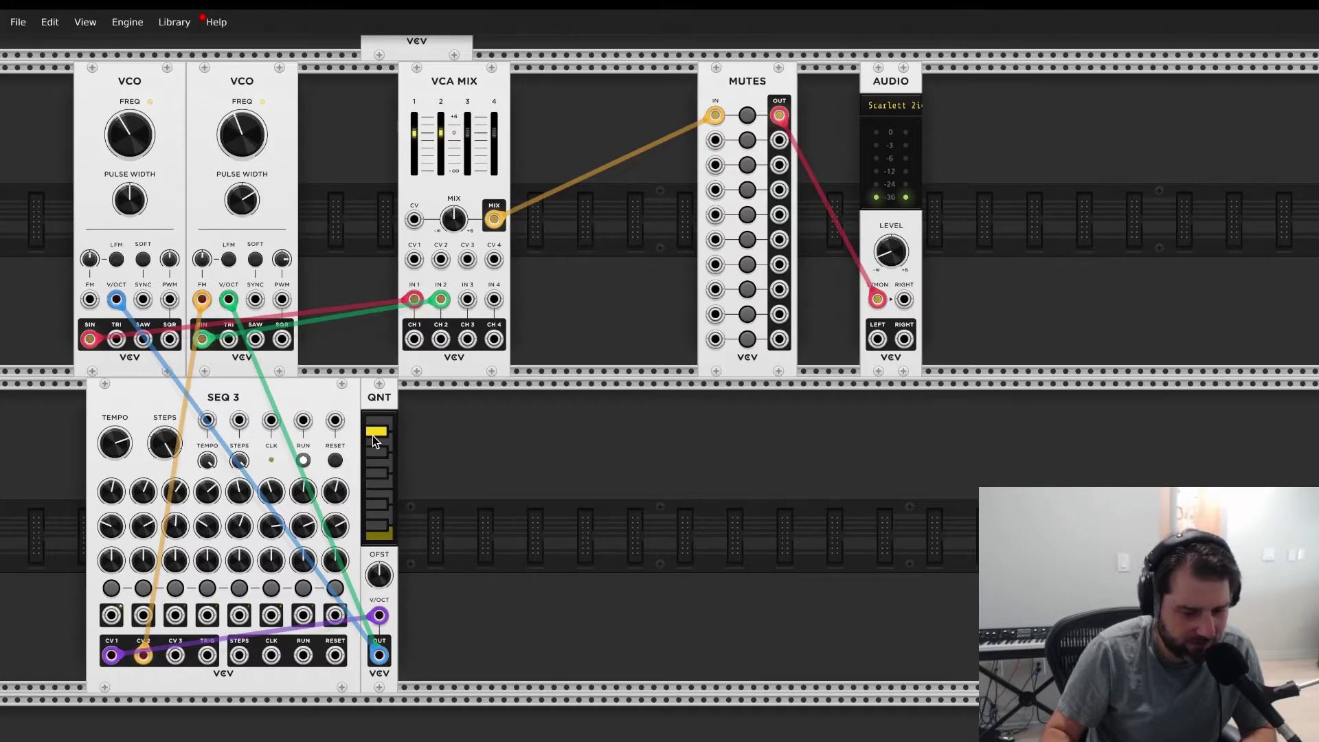
click(392, 496)
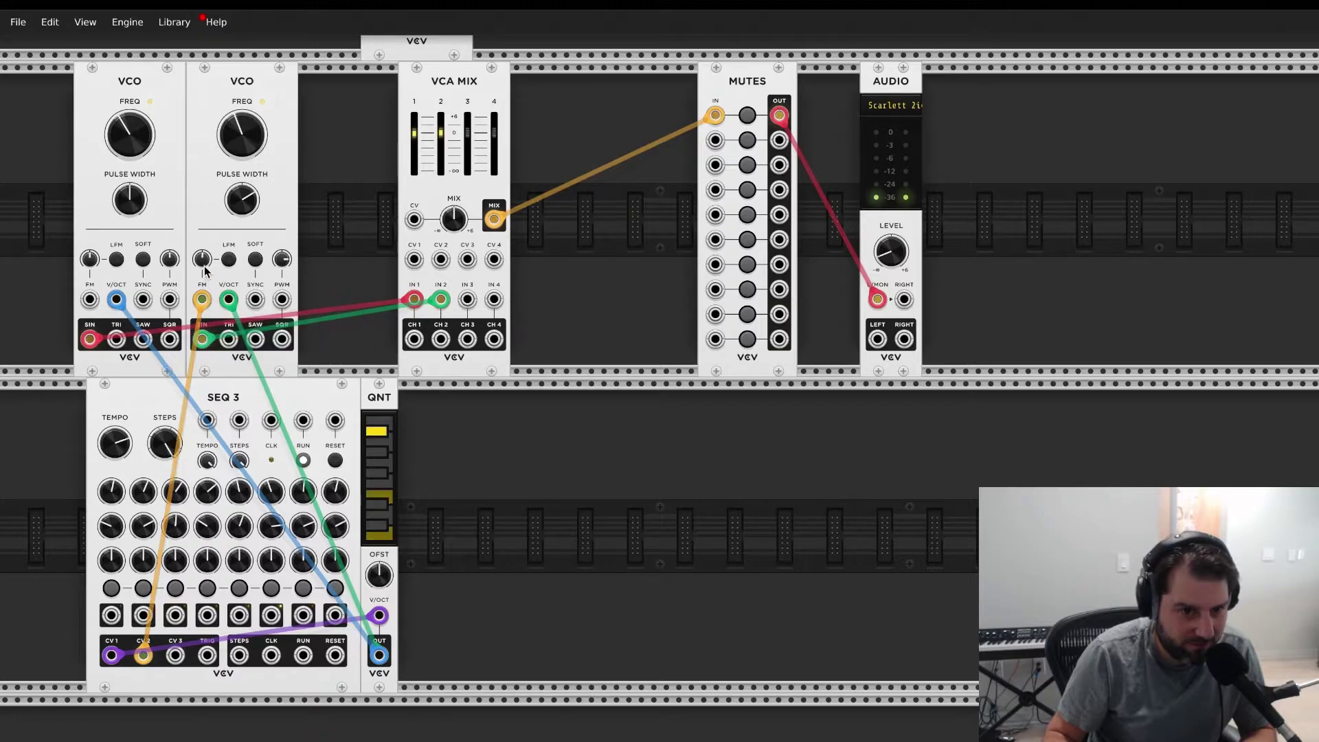
Step: Return the second VCO's pulse width to its midpoint and set its FM amount to about 17%
mouse_move(204, 263)
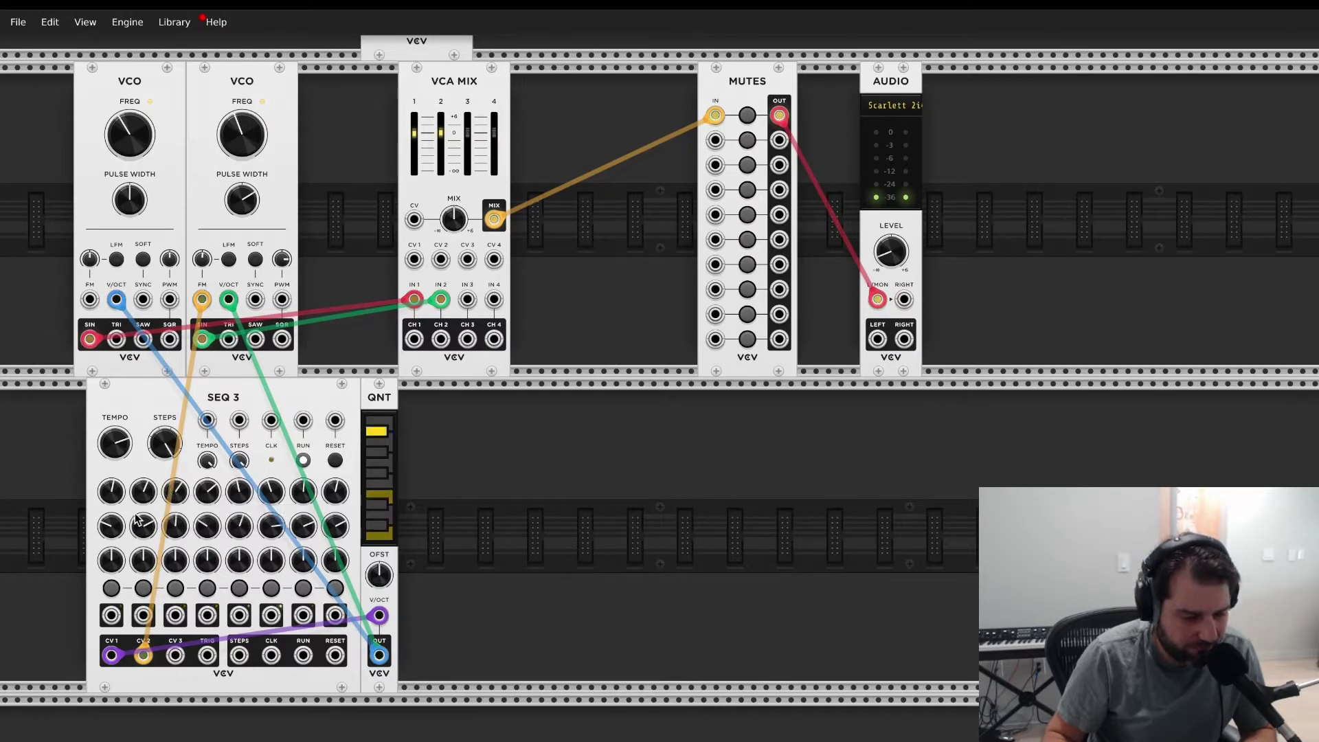
drag(242, 215, 242, 230)
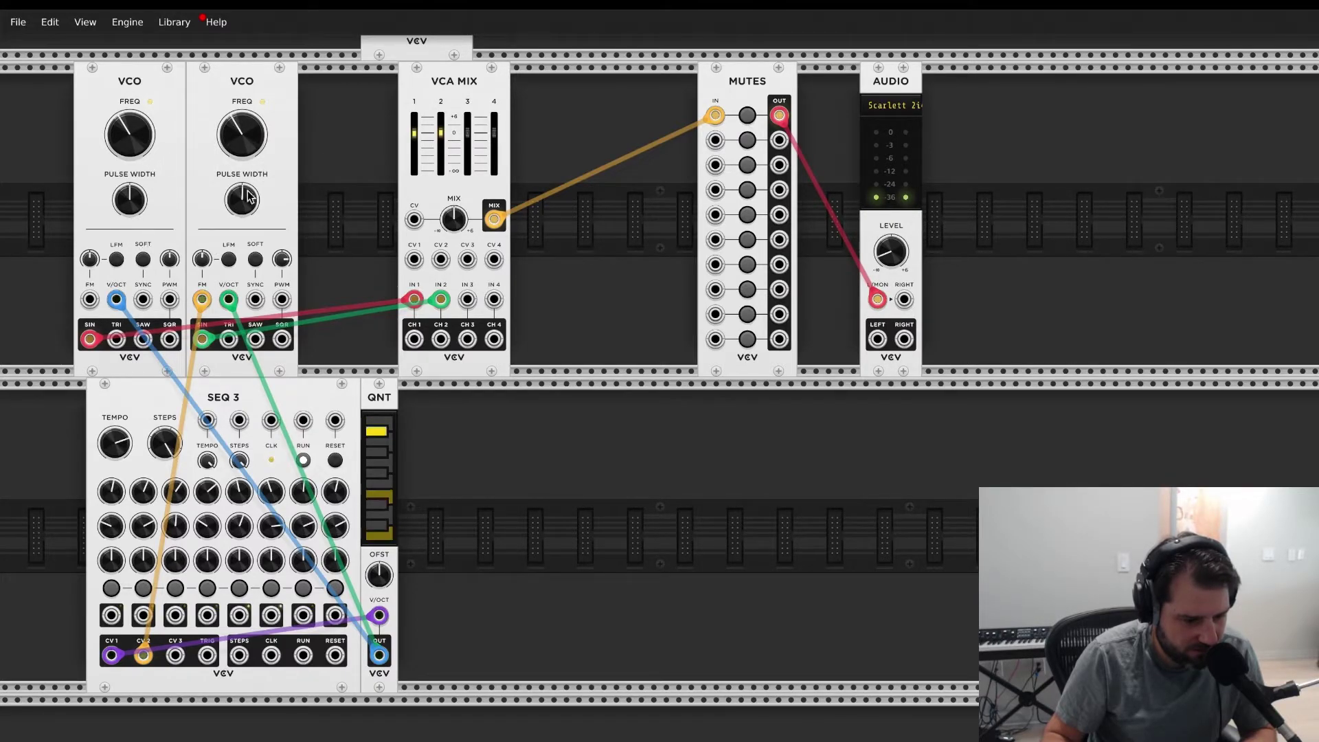
mouse_move(259, 158)
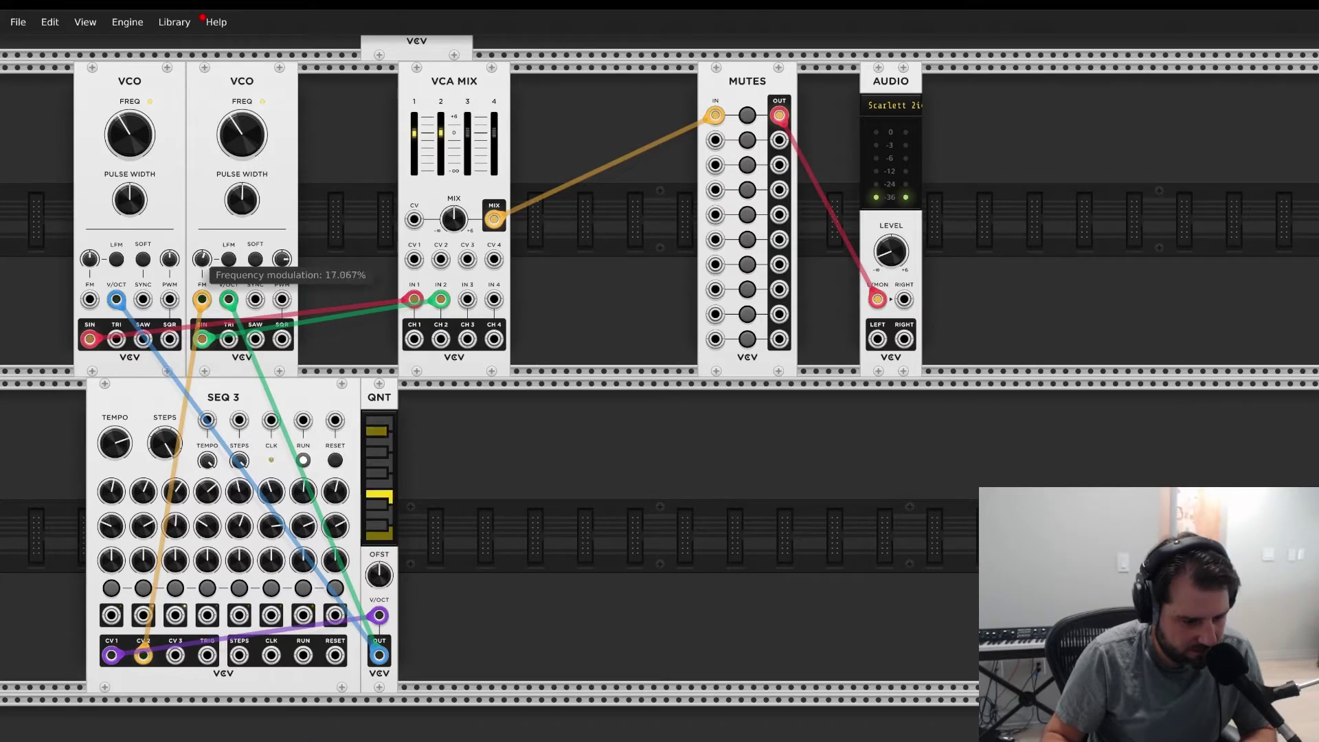
Step: Try a QNT pre-offset of about 2 semitones, and turn it back to about zero
mouse_move(389, 583)
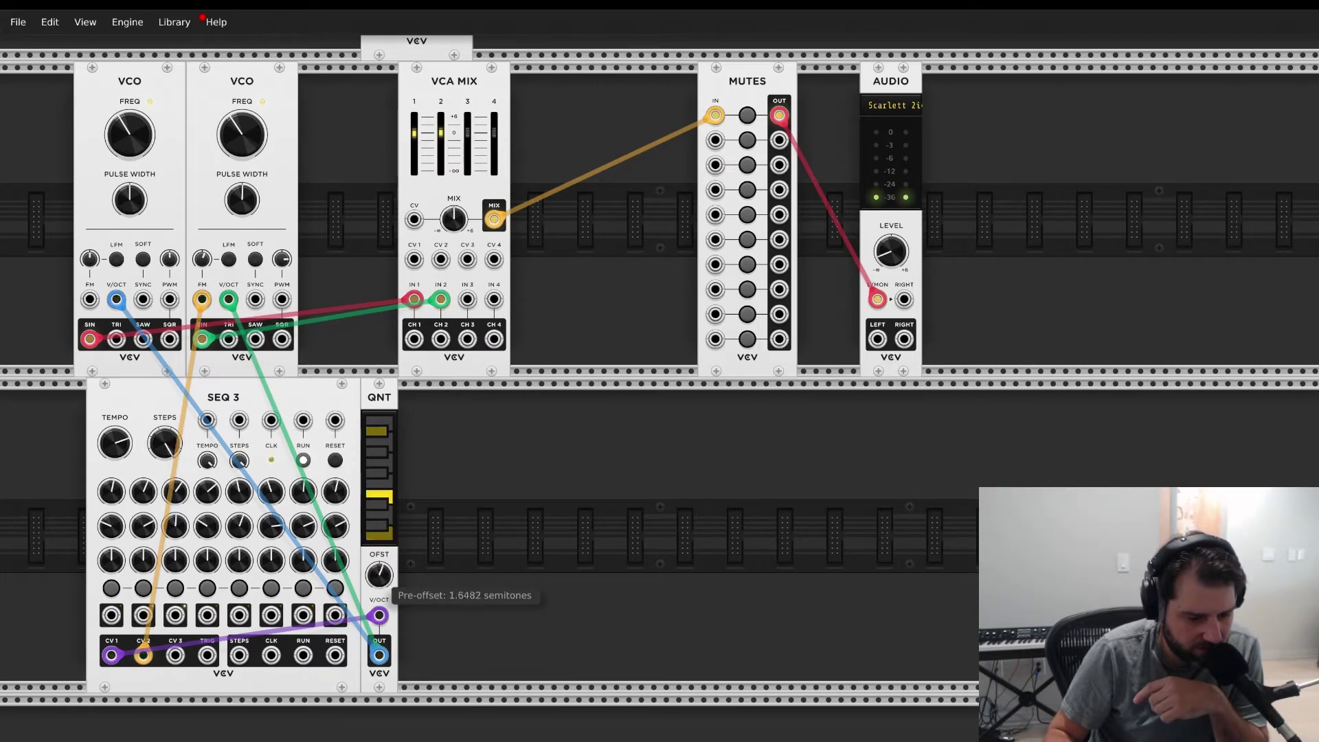
drag(379, 574, 379, 563)
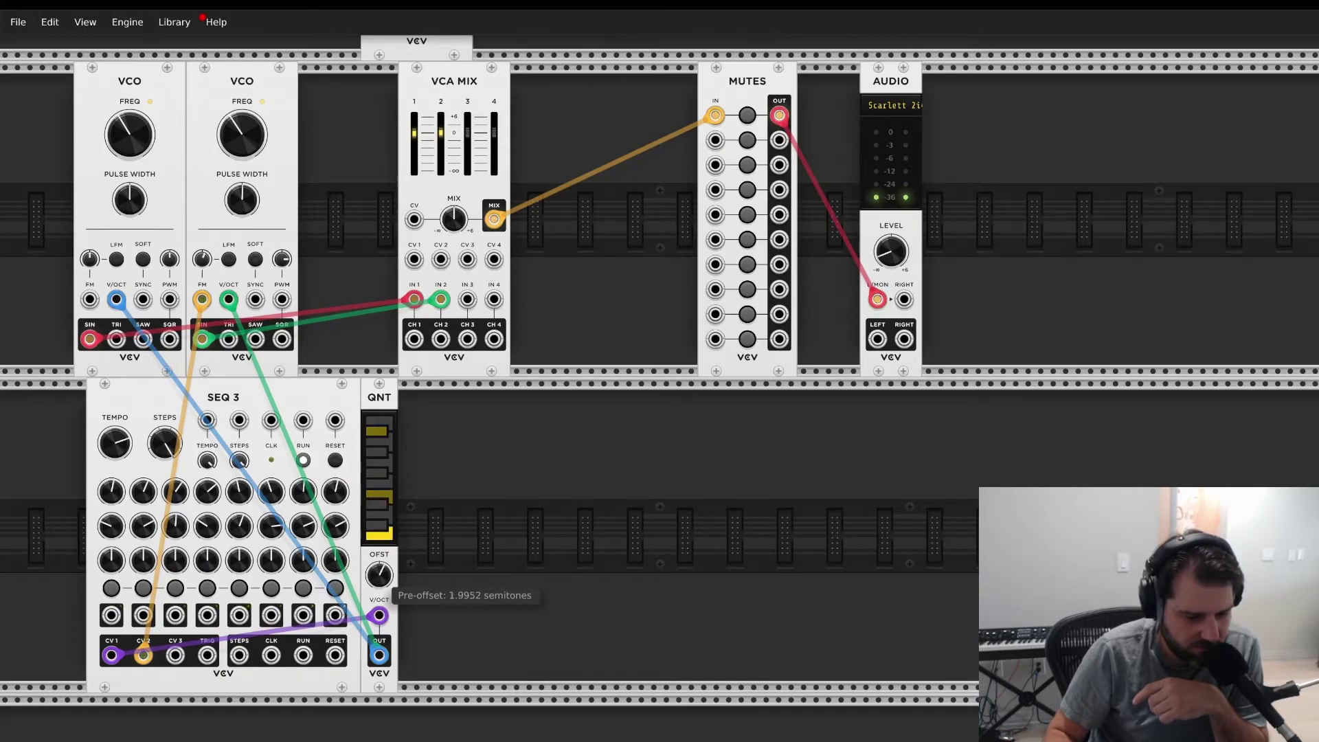
drag(379, 574, 379, 583)
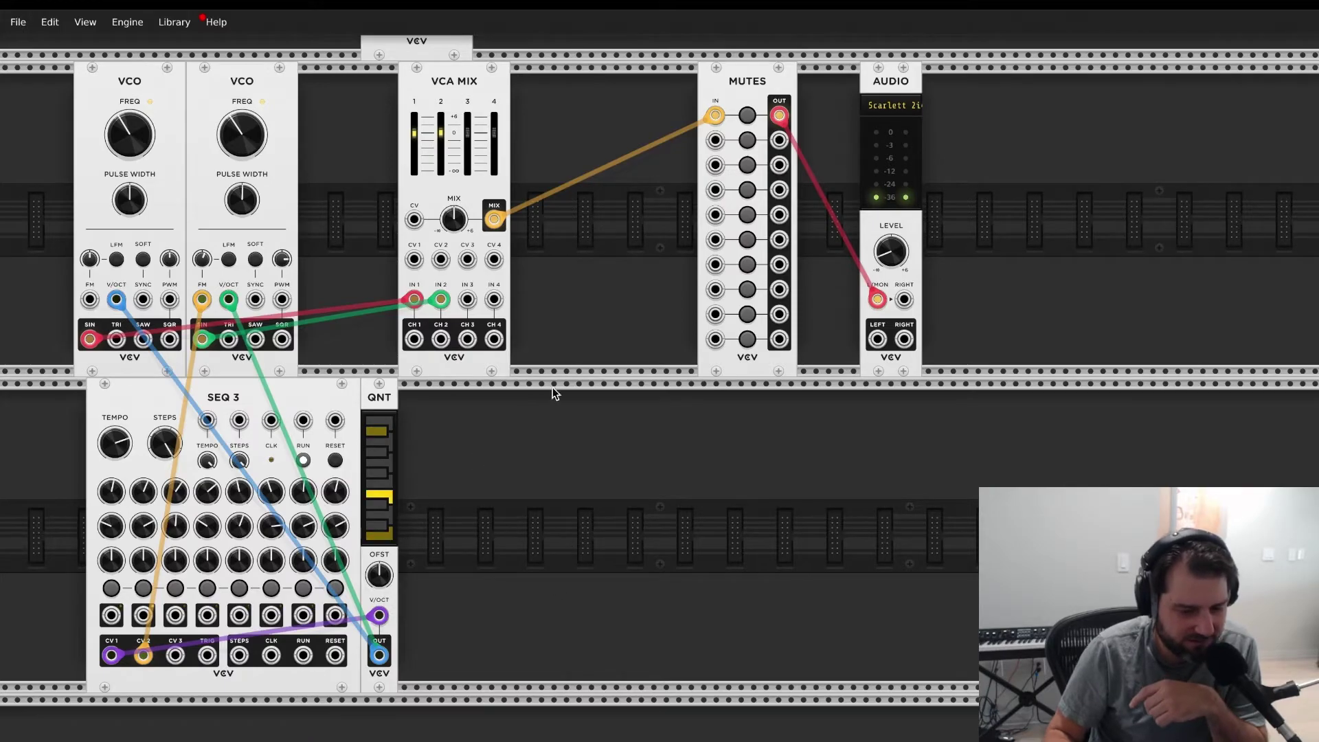
Step: Add a VCF after VCA MIX, feeding the mix output into its input and its LPF output into MUTES row 1
right_click(599, 294)
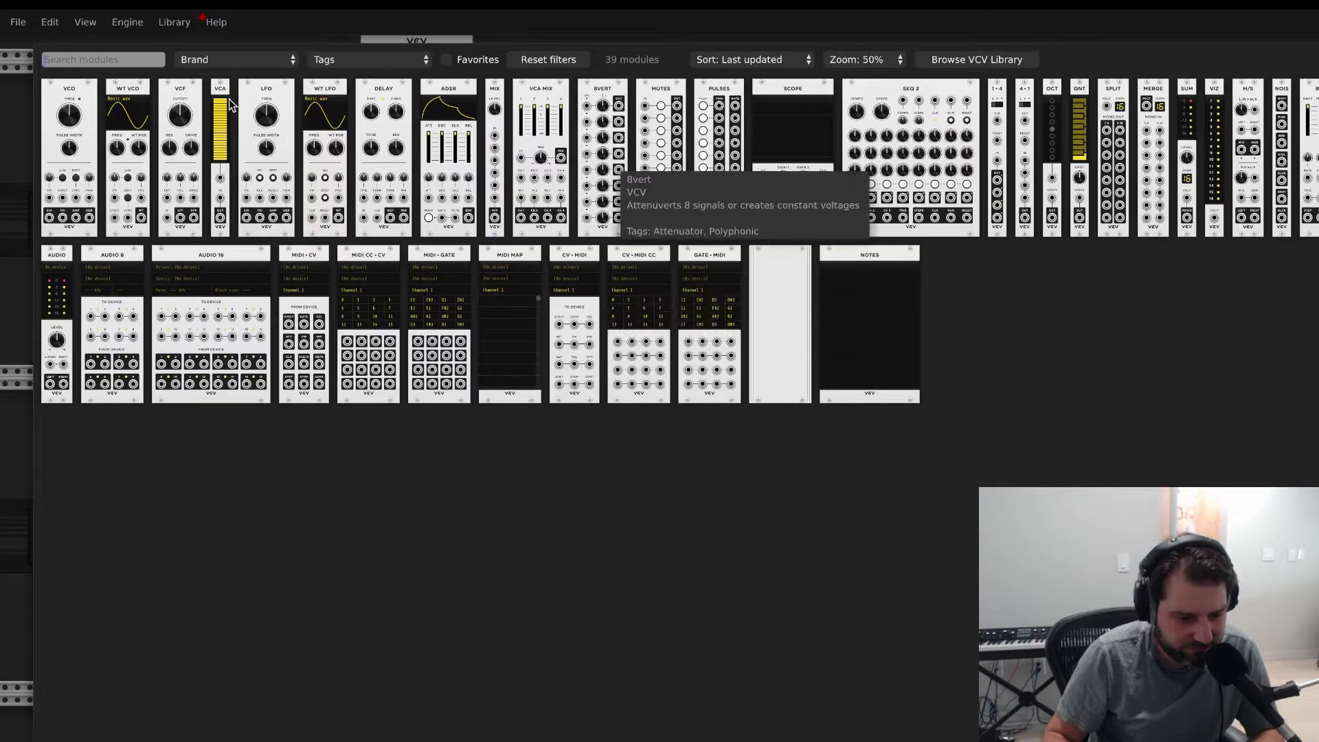
click(175, 129)
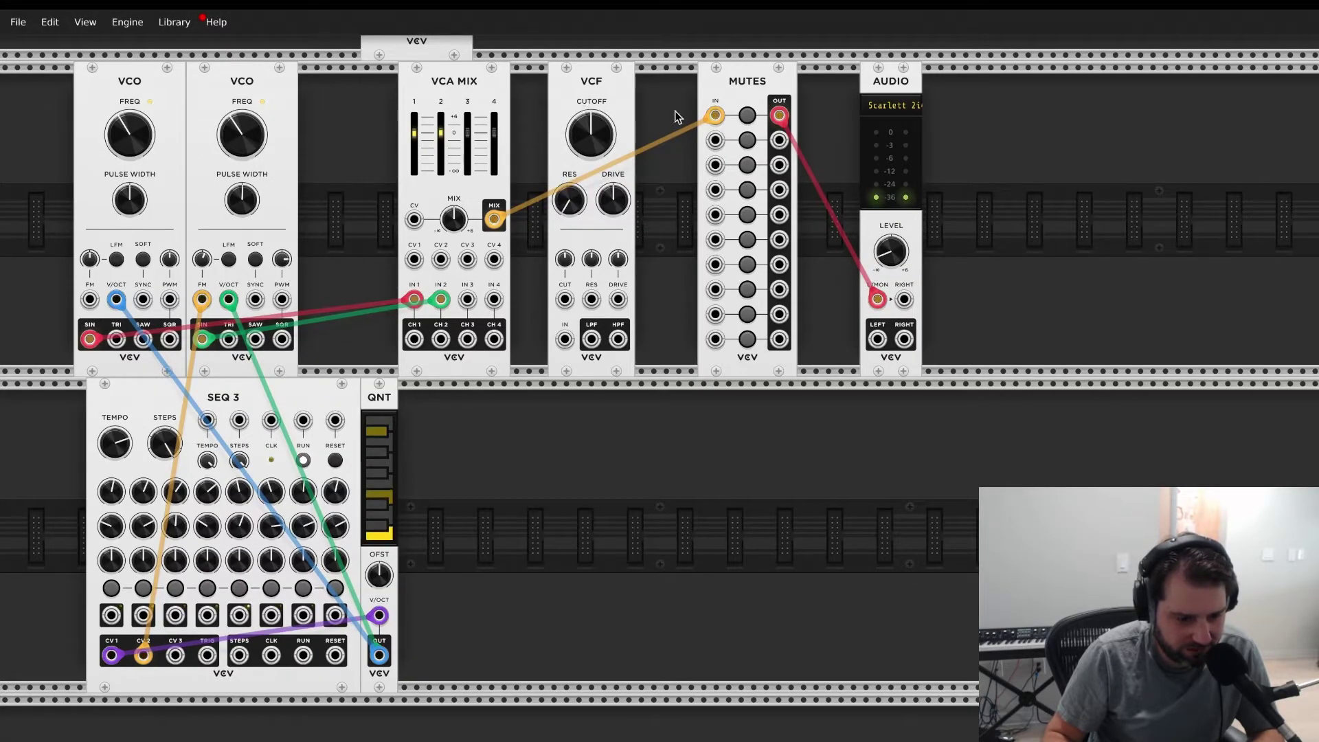
mouse_move(712, 114)
mouse_down()
mouse_move(634, 134)
mouse_move(525, 310)
mouse_move(560, 307)
mouse_move(549, 347)
mouse_move(715, 117)
mouse_up()
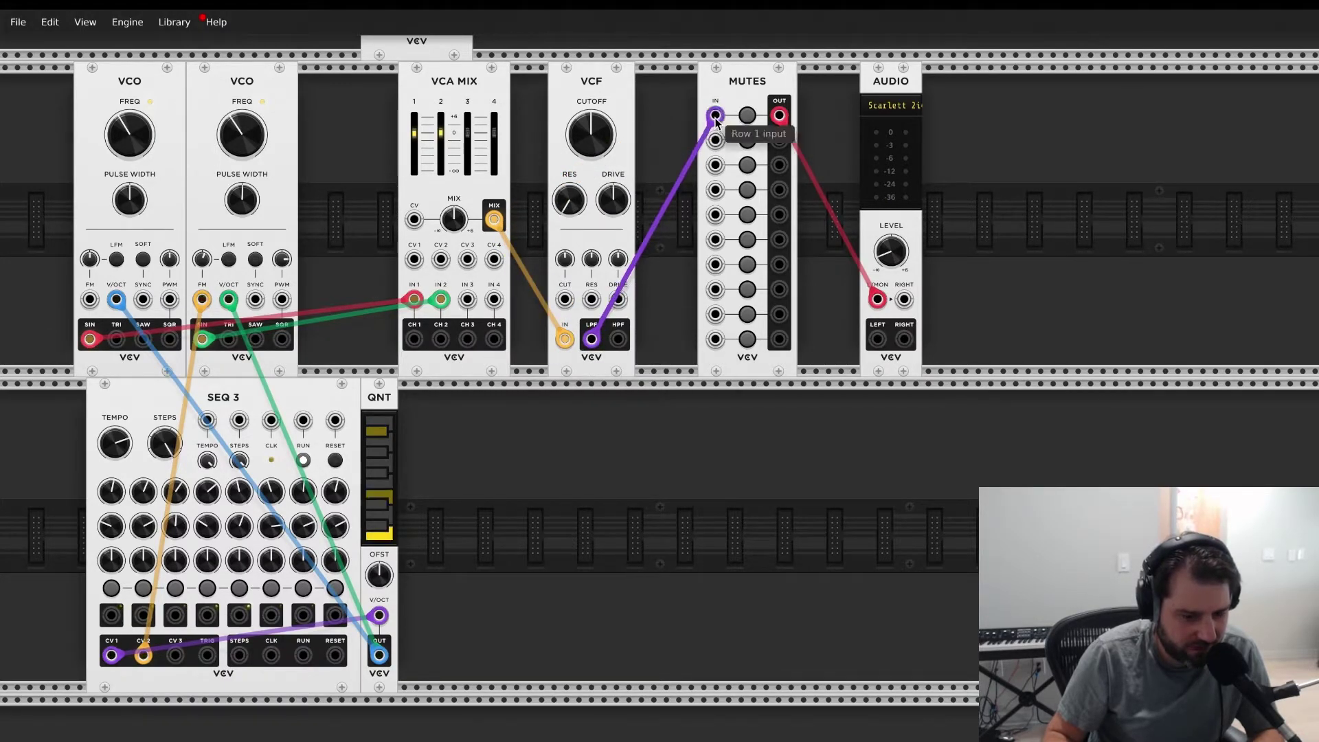
Step: Raise the VCF's cutoff and drive, and move VCA MIX and the VCF up against the second VCO
drag(604, 148, 604, 114)
drag(613, 200, 612, 194)
drag(591, 134, 591, 137)
drag(481, 93, 381, 93)
drag(577, 101, 441, 101)
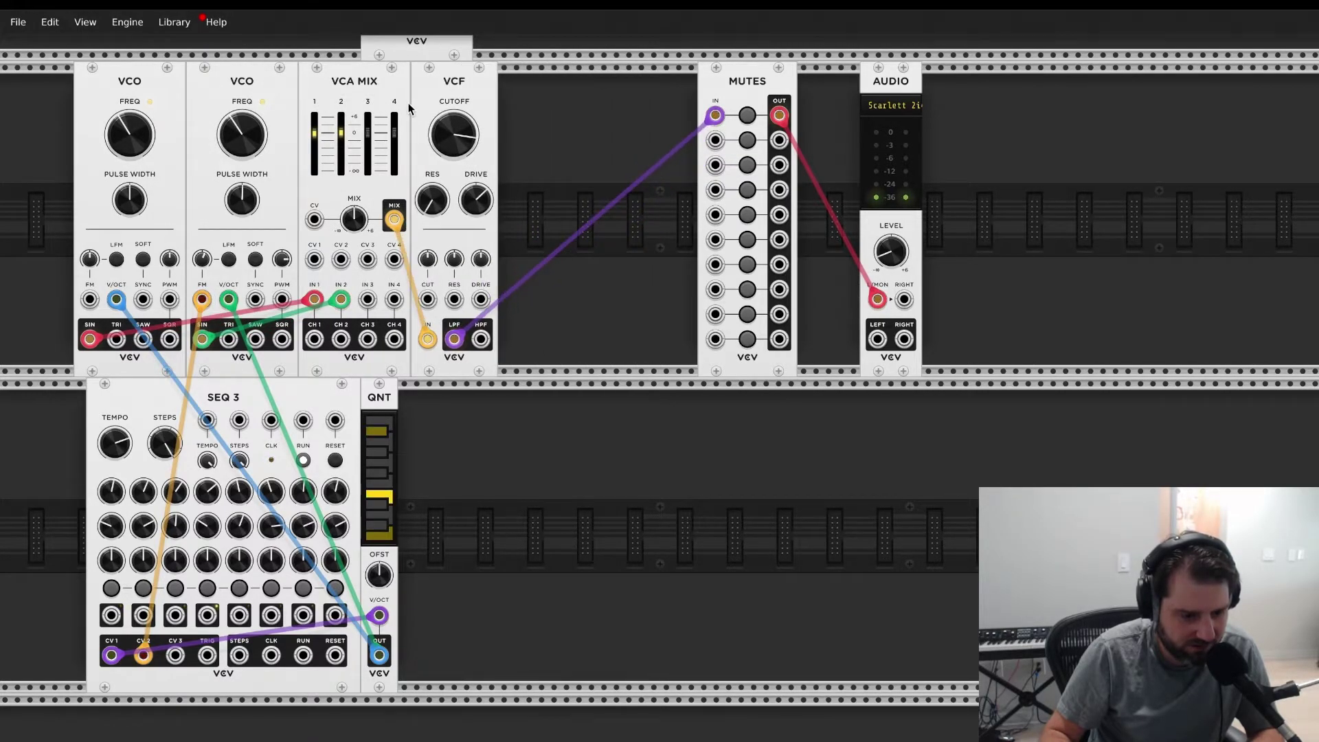
Step: Add a DELAY beside the VCF, patching the LPF output into it and its MIX output into MUTES row 1
right_click(546, 119)
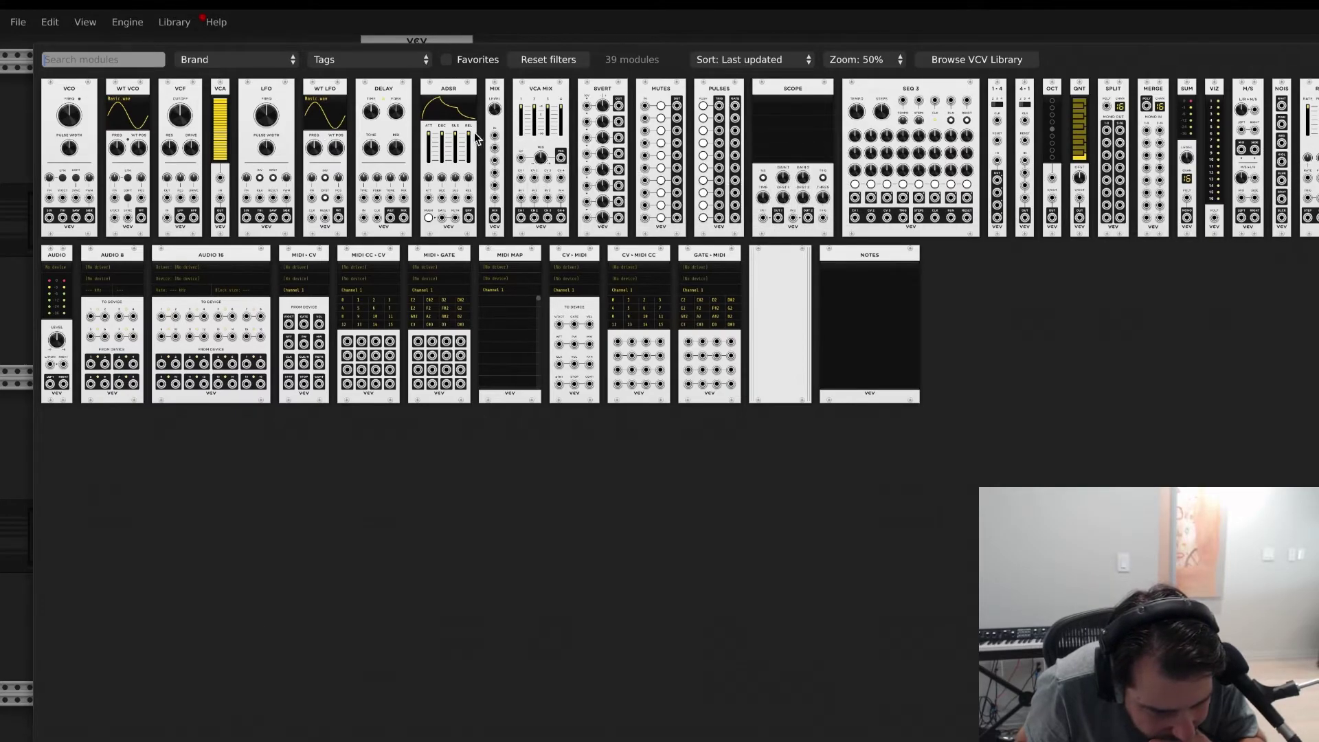
click(377, 132)
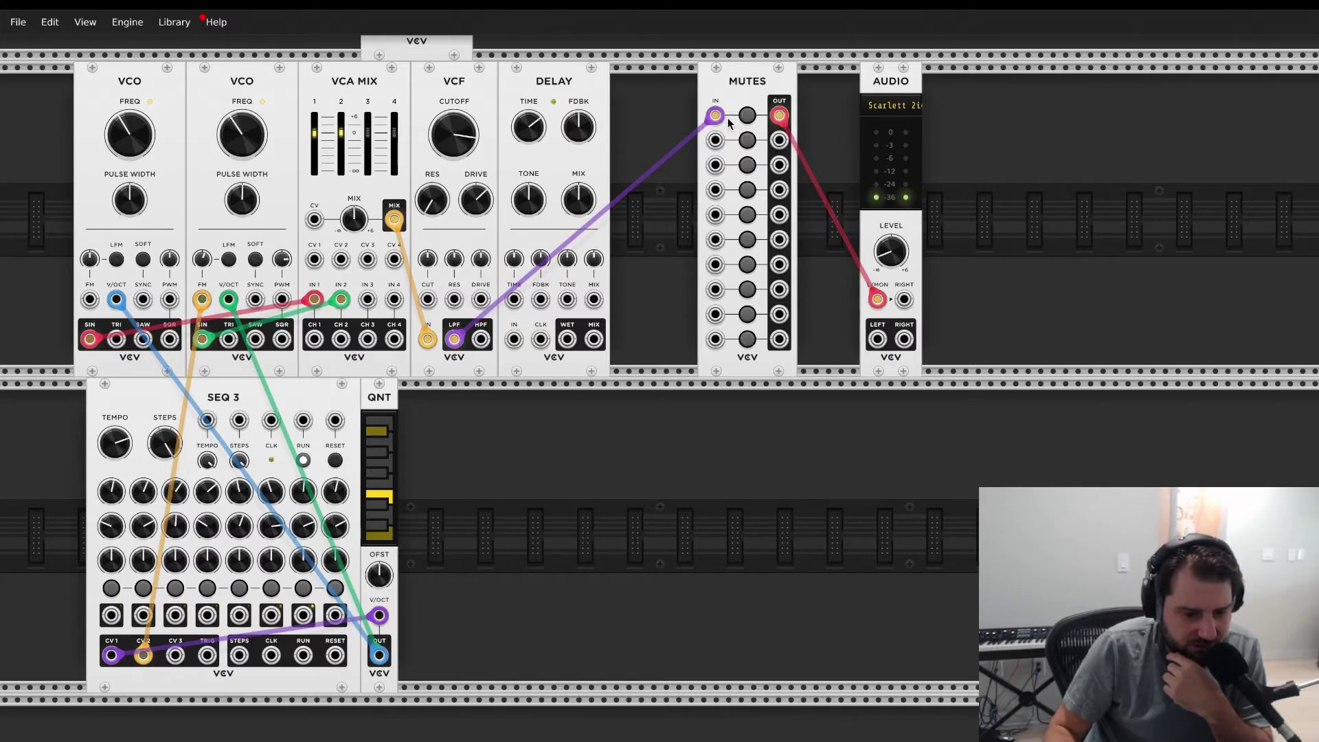
drag(715, 115, 512, 341)
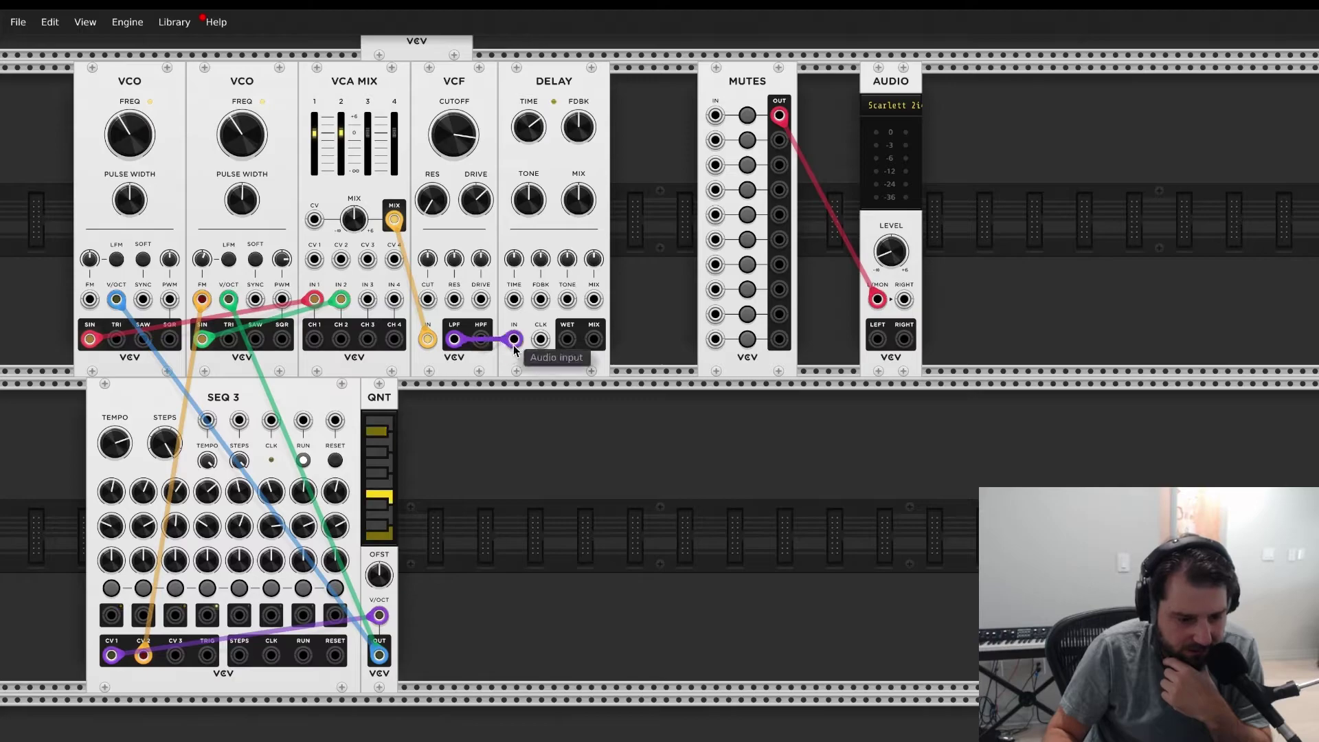
drag(594, 339, 724, 118)
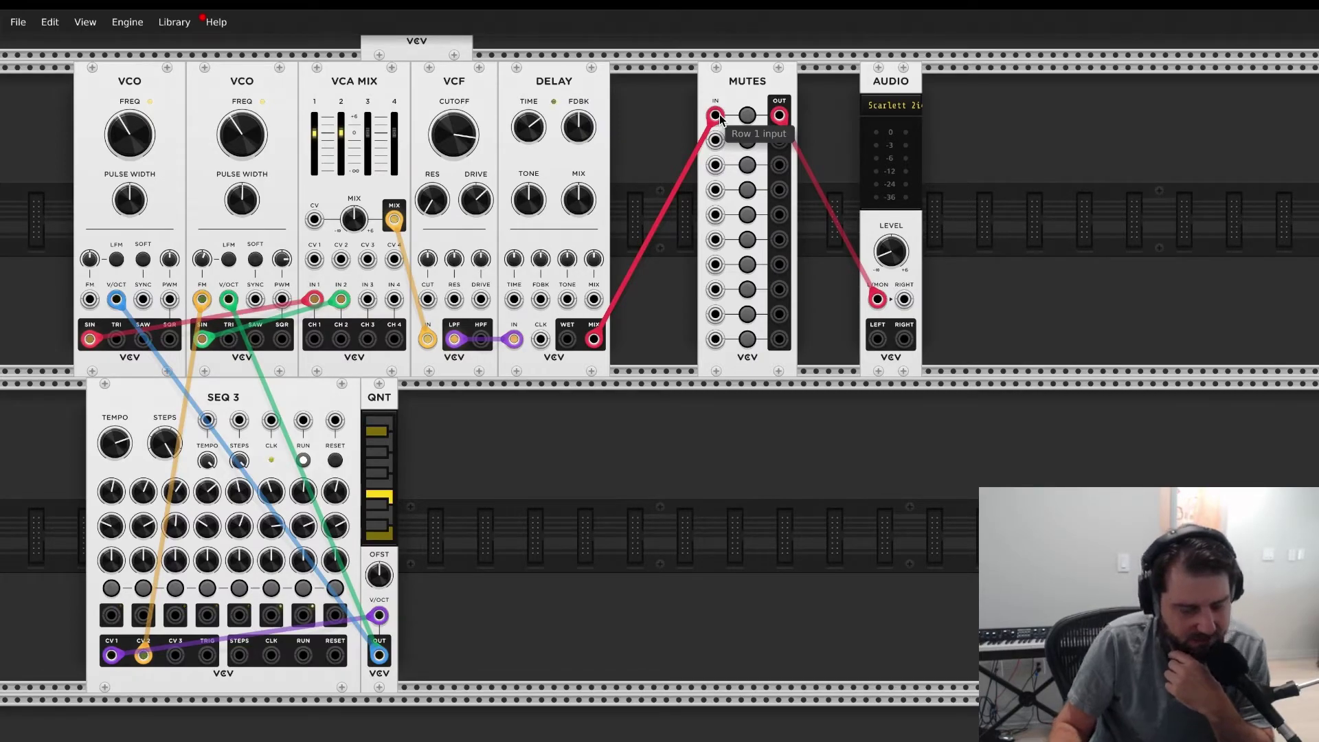
Step: Adjust the DELAY's time, tone and mix, and raise its feedback to about 75%
drag(528, 127, 528, 124)
drag(578, 127, 578, 121)
drag(581, 196, 580, 191)
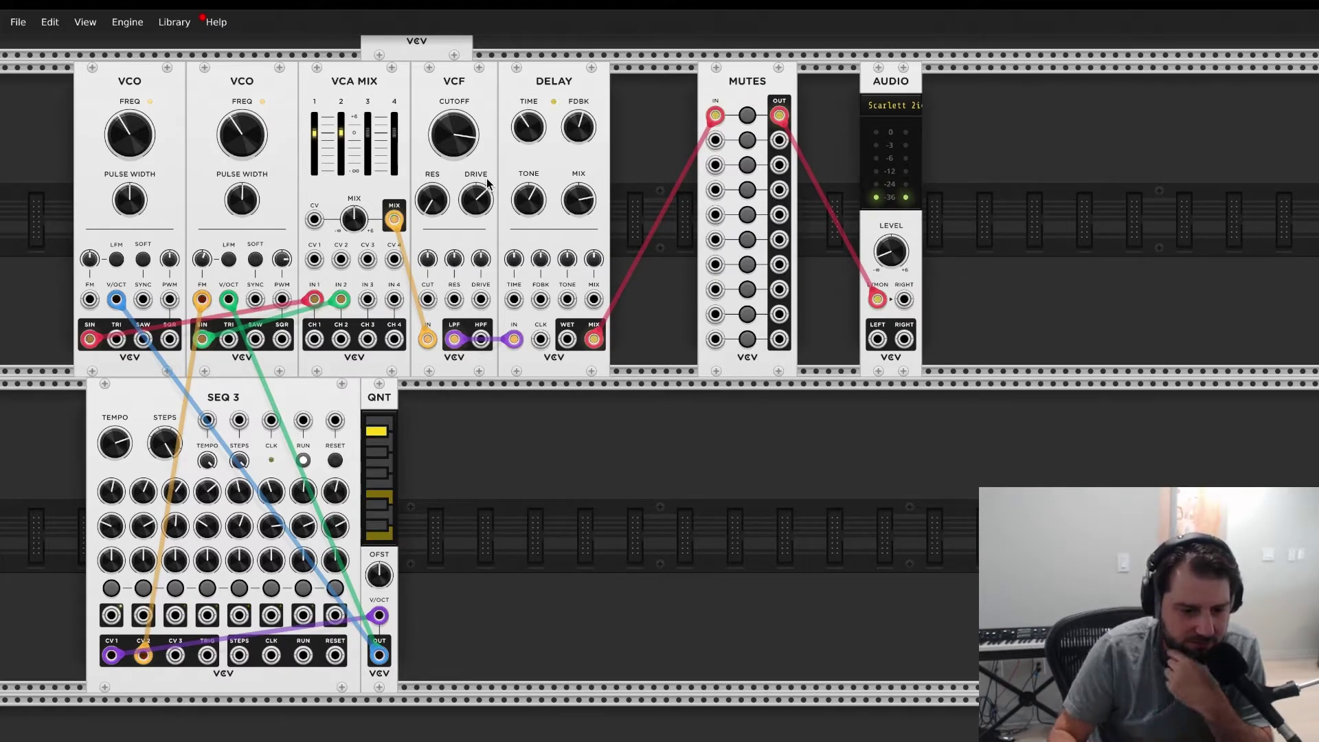
drag(578, 129, 578, 117)
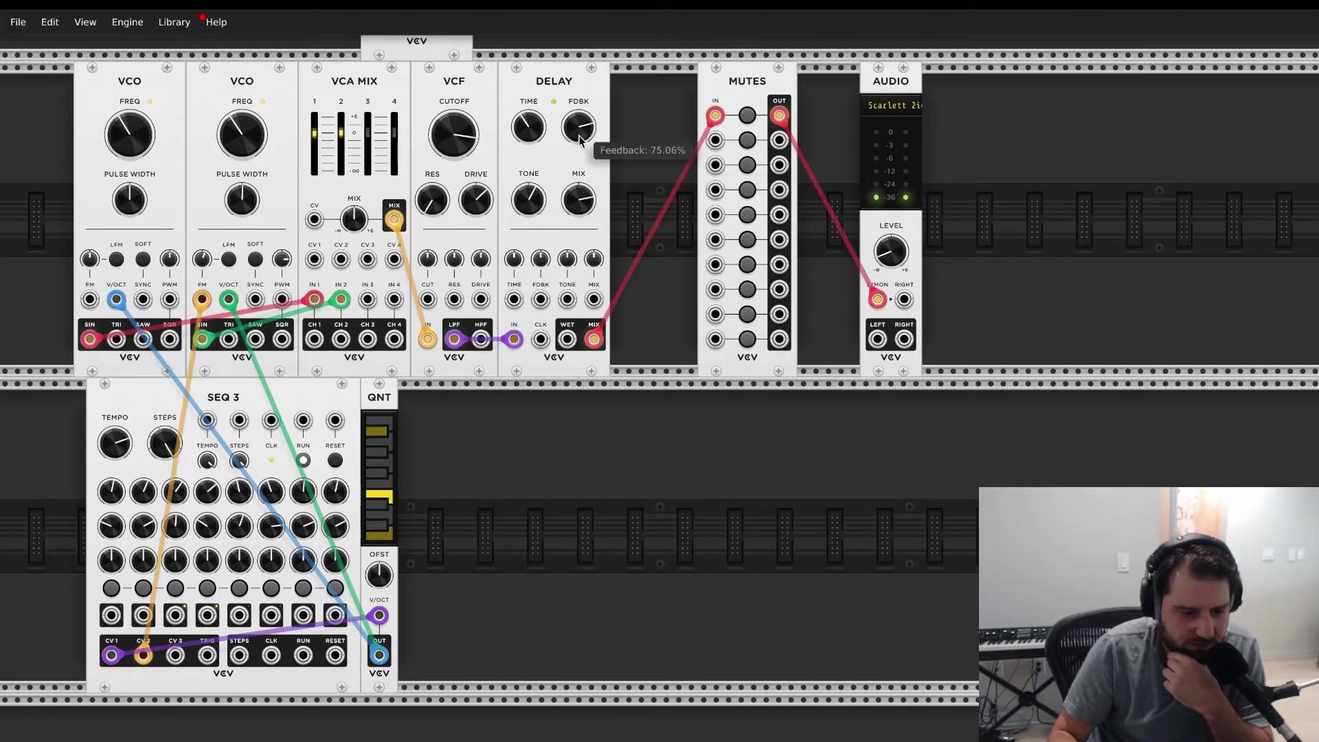
Step: Fine-tune the VCF's cutoff and turn VCA MIX's channel 2 level far down
mouse_move(471, 147)
drag(471, 146, 472, 158)
mouse_move(108, 457)
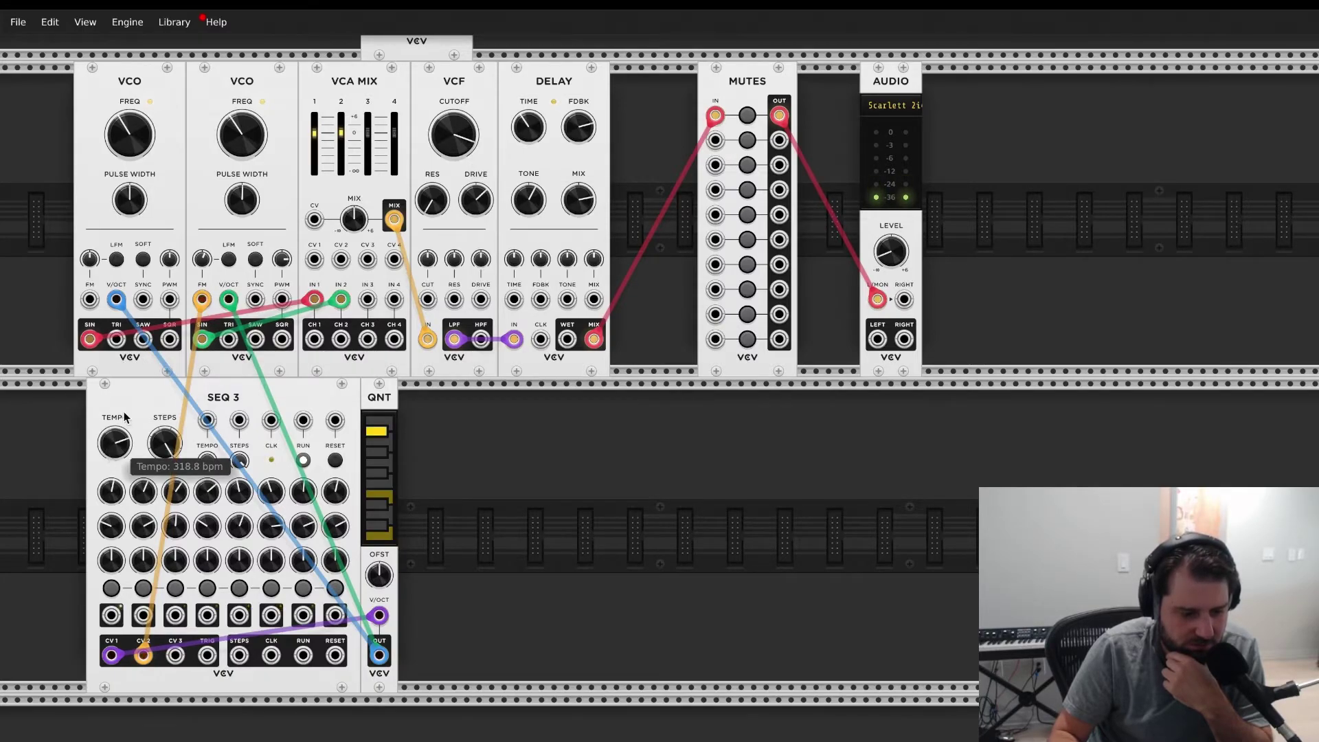
mouse_move(248, 143)
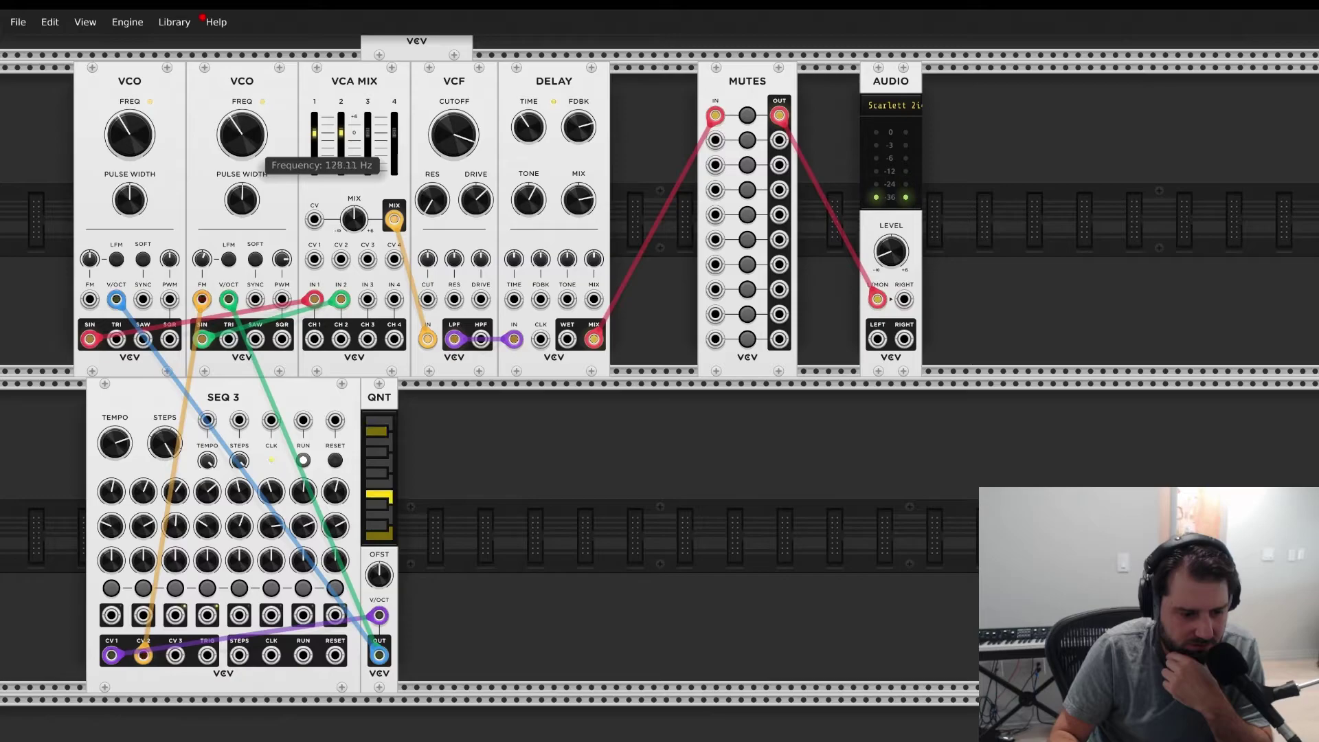
drag(341, 132, 342, 159)
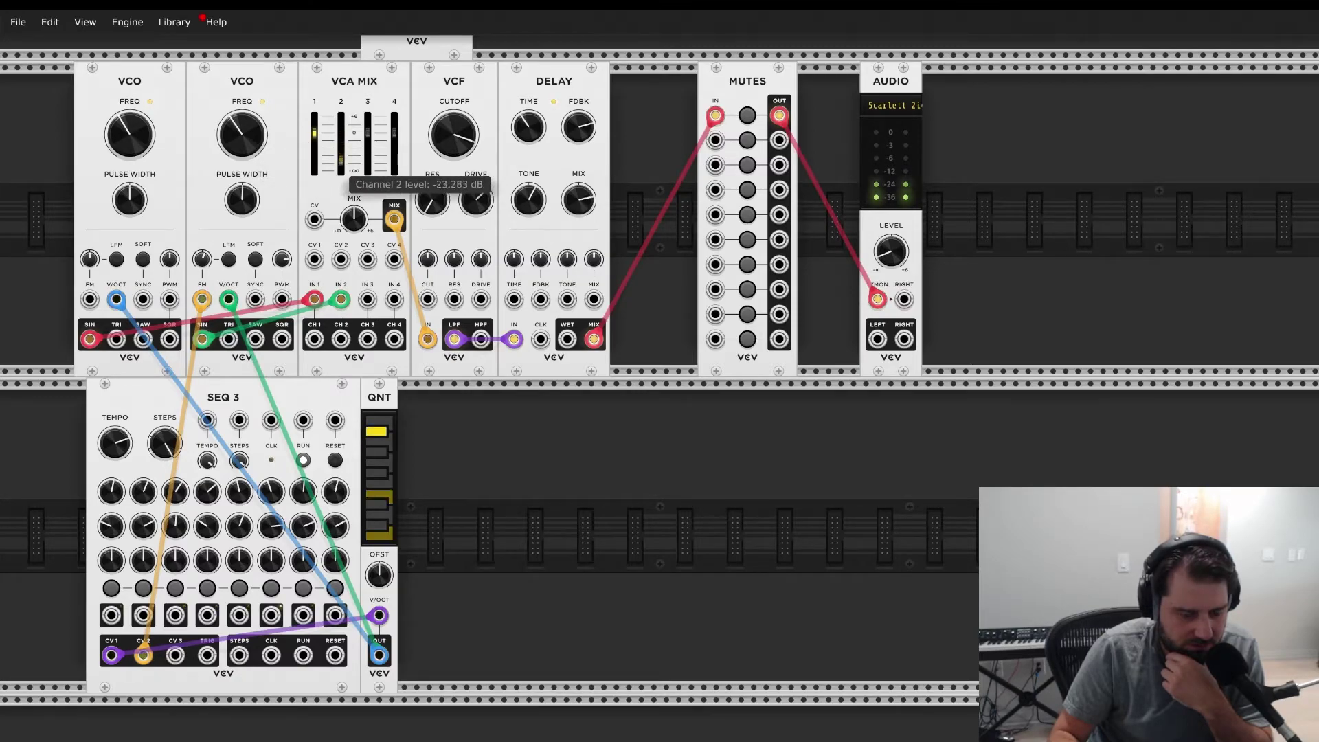
mouse_move(313, 138)
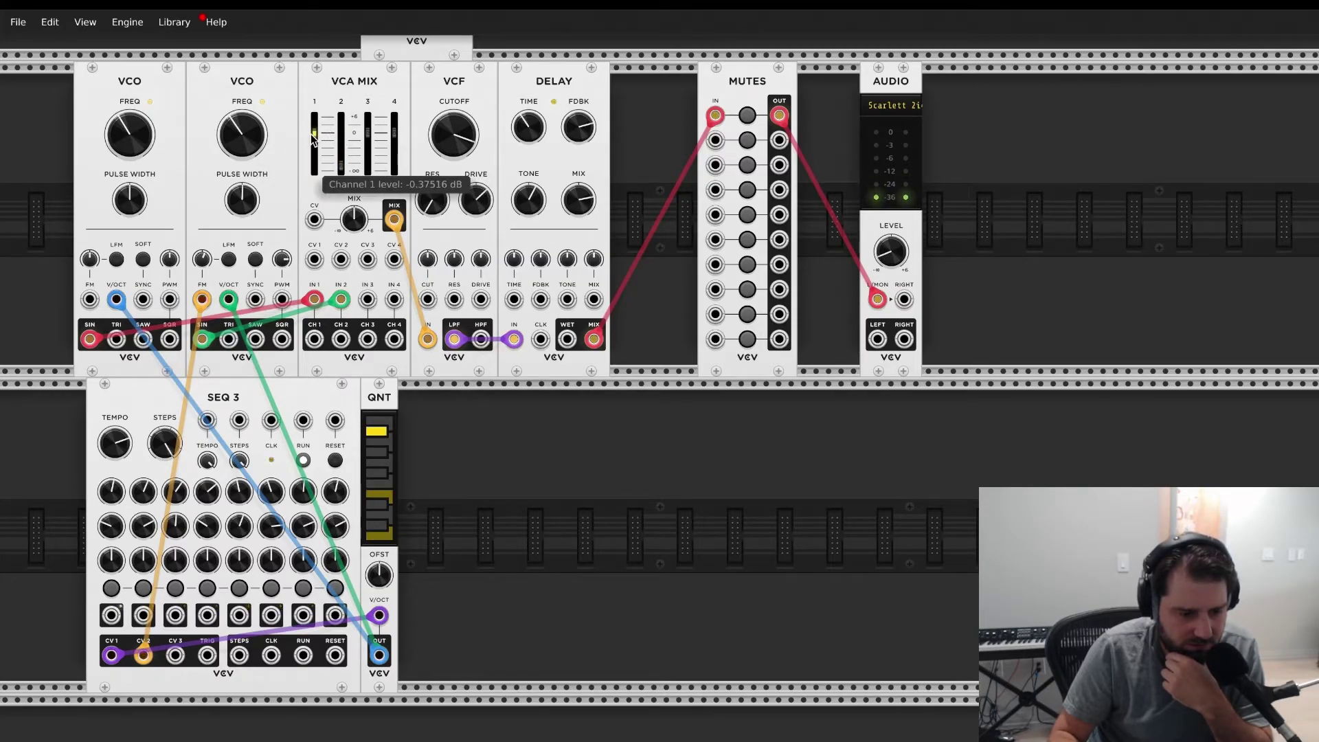
Step: Set the DELAY's tone to about 34% and readjust its mix and time
drag(563, 199, 564, 192)
mouse_move(537, 208)
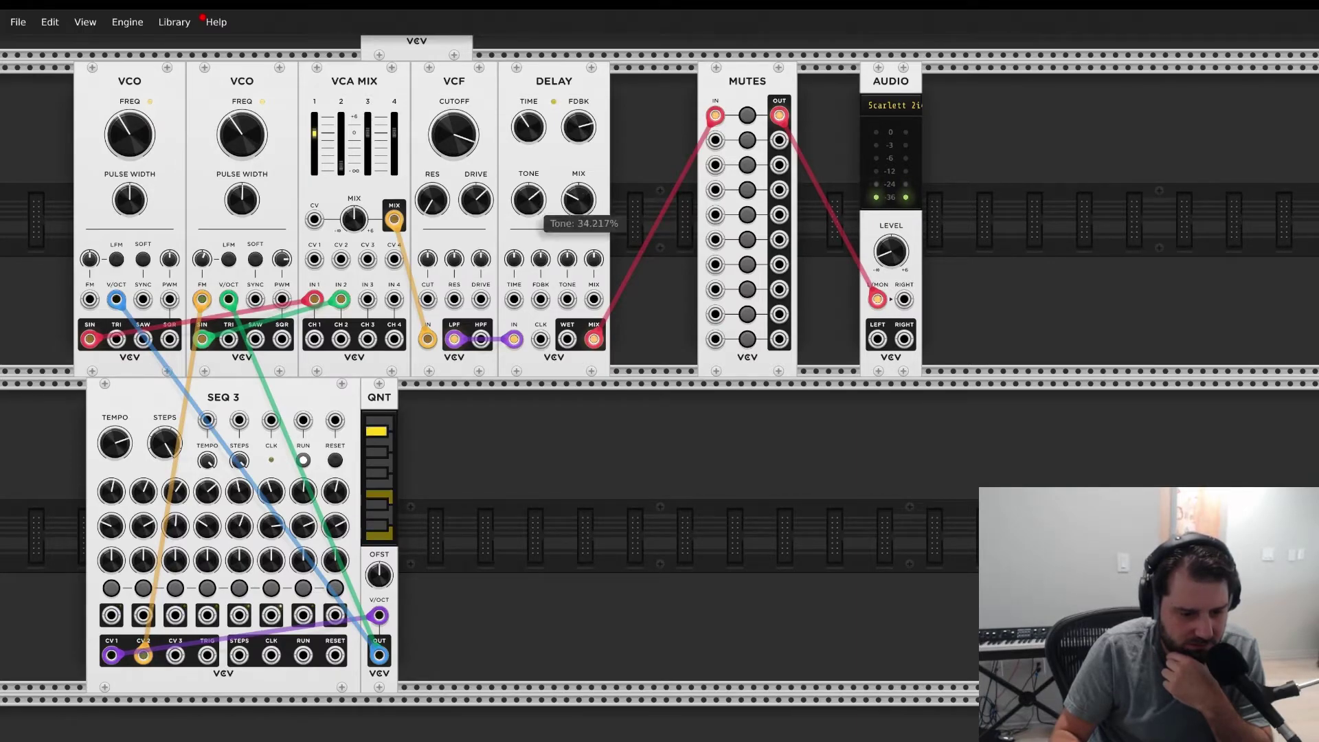
drag(528, 127, 528, 123)
mouse_move(570, 129)
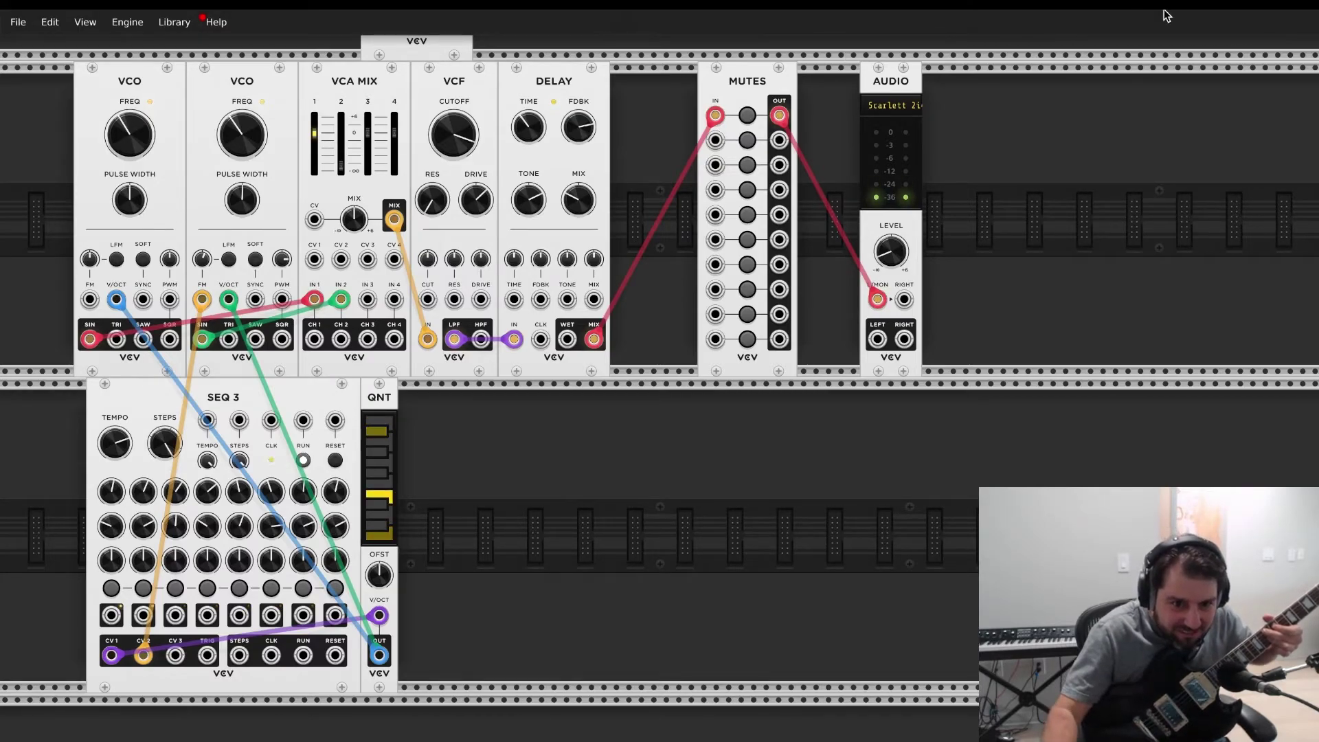
Step: Reset the QNT module's pre-offset to its default value
drag(379, 575, 379, 574)
right_click(382, 576)
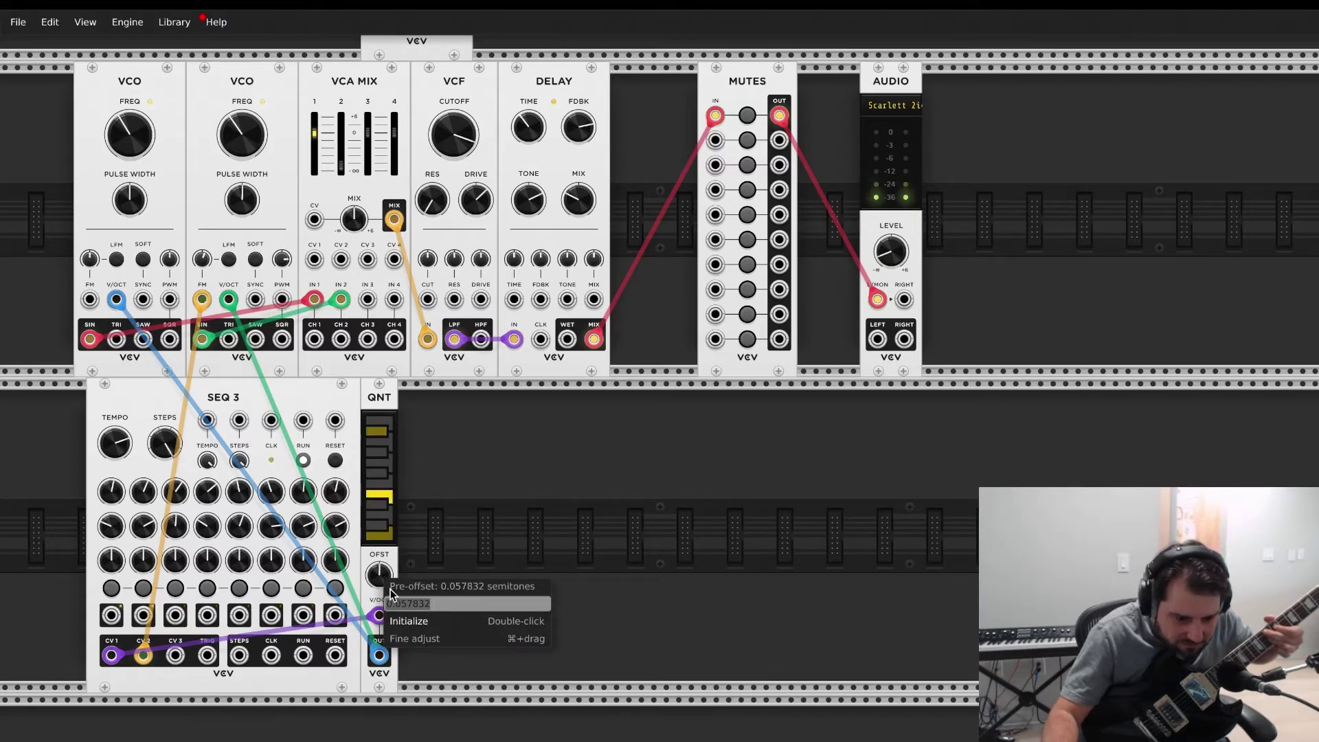
click(399, 621)
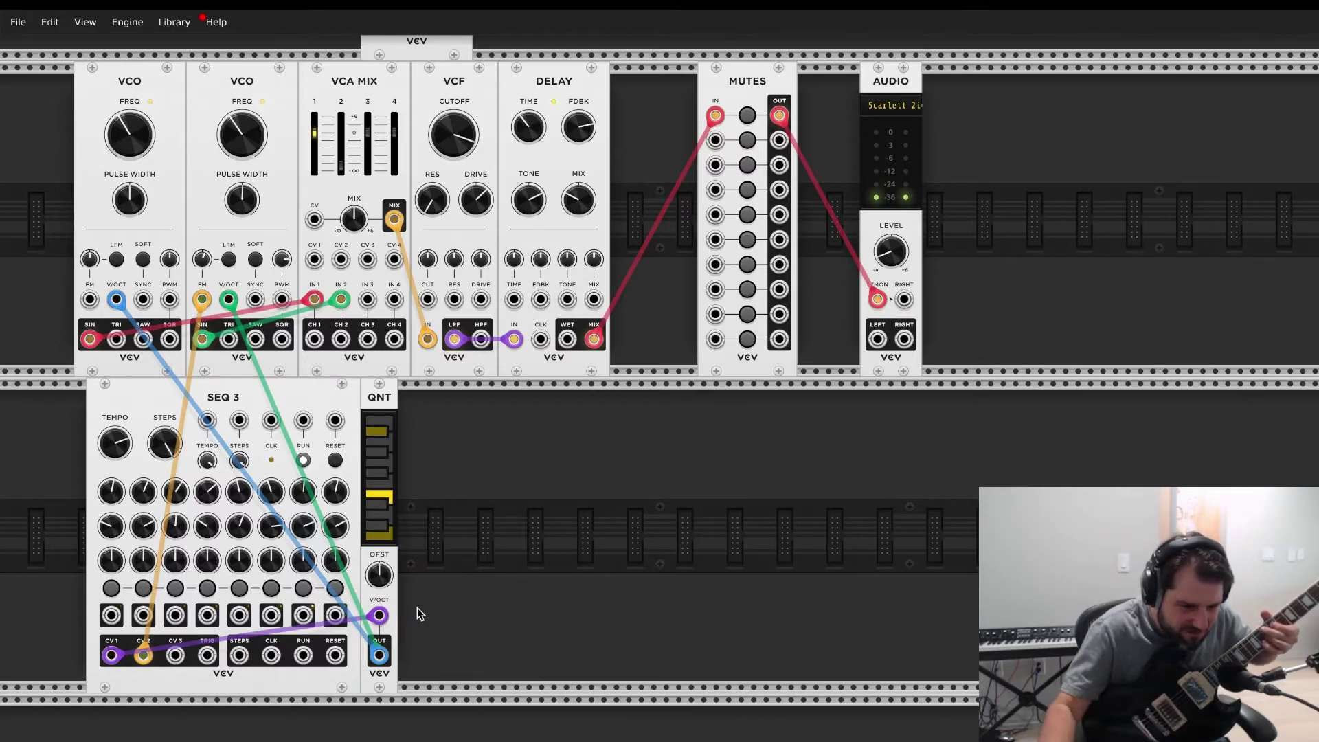
Step: Lower the AUDIO module's output level, then bring it back up to about -28 dB
mouse_move(125, 152)
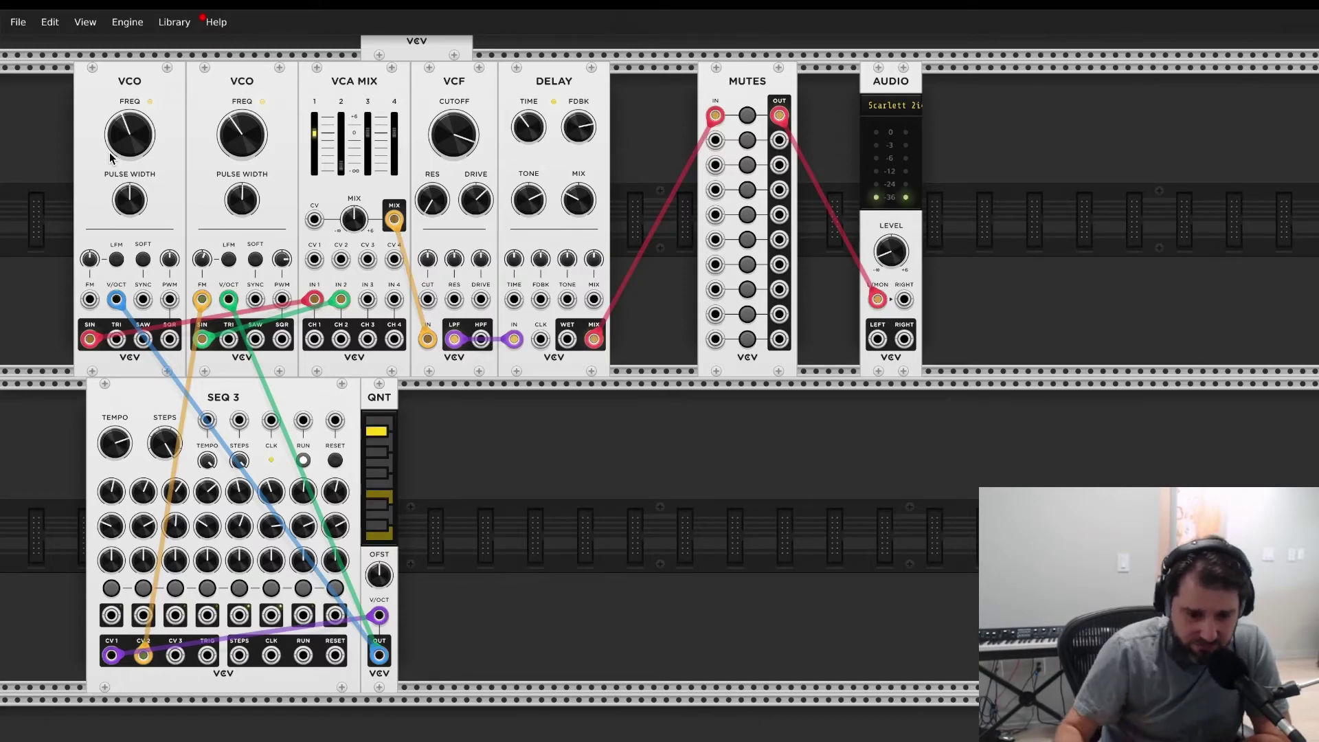
drag(896, 244, 897, 255)
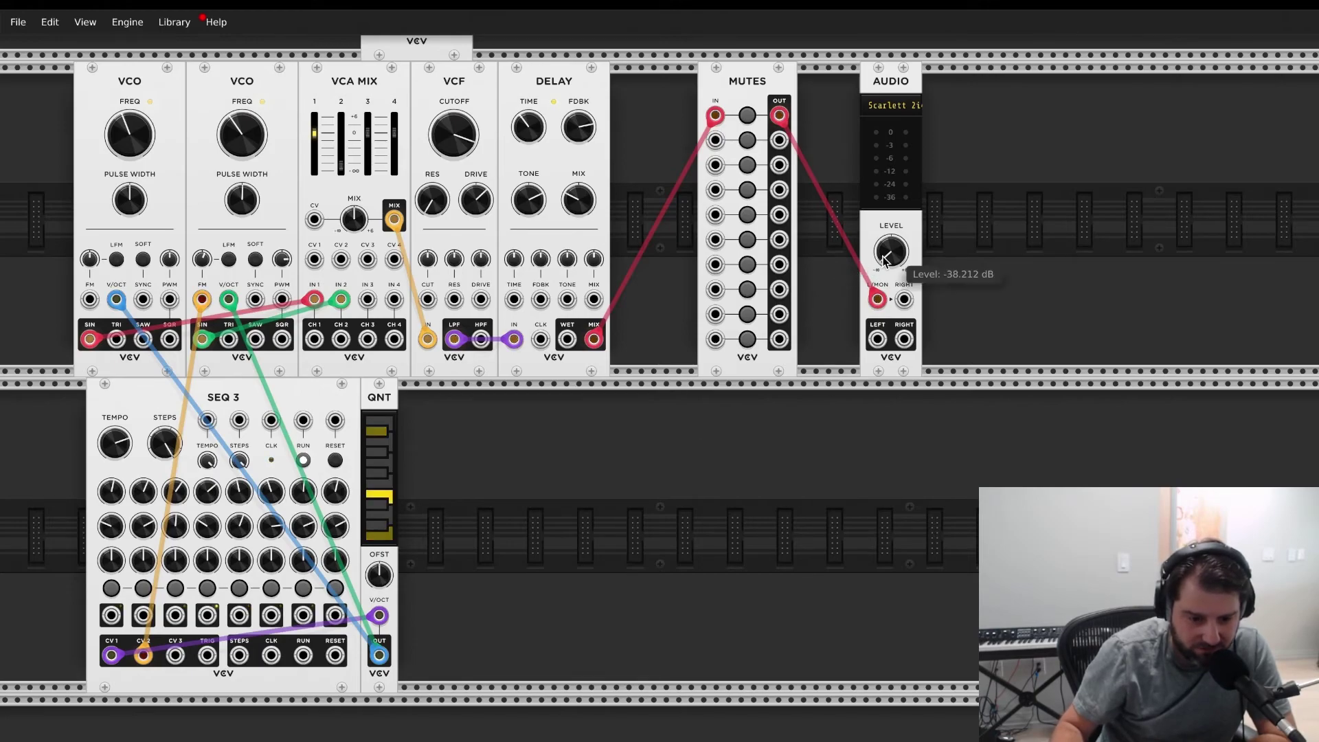
drag(884, 259, 884, 253)
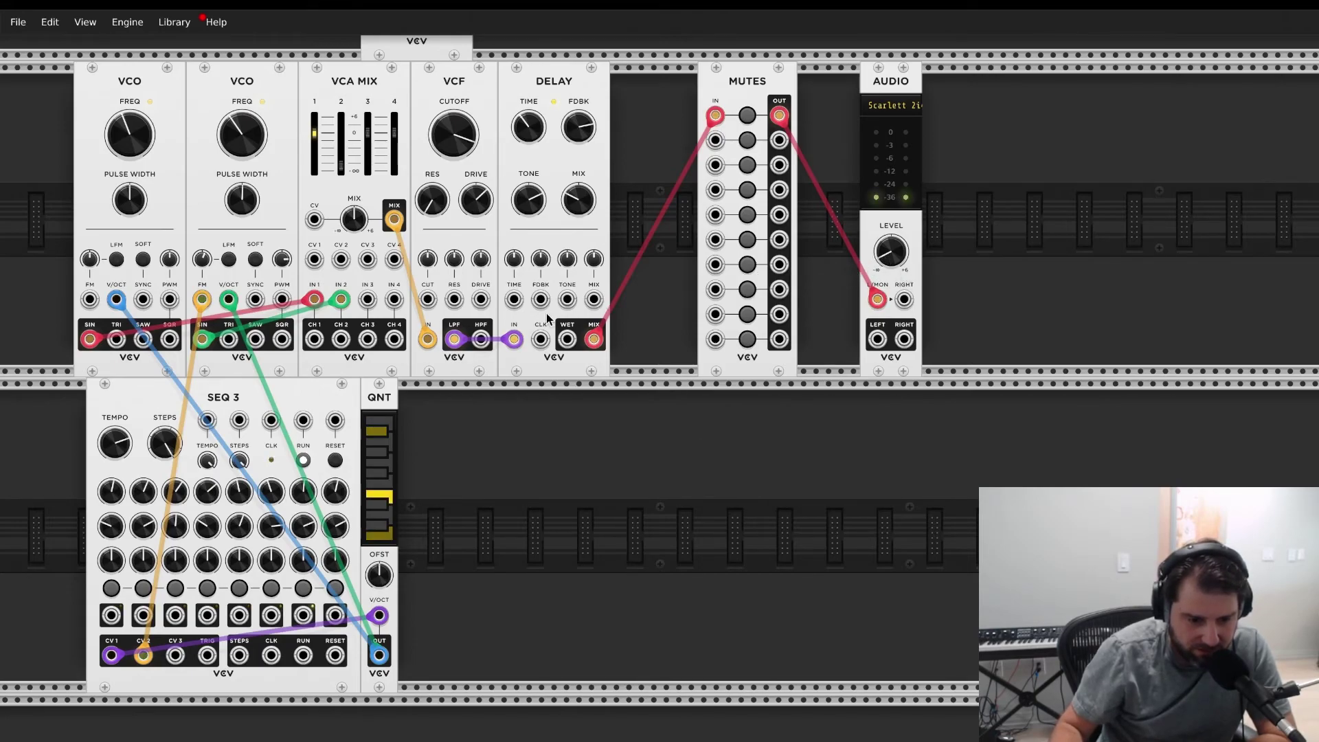
Step: Patch SEQ 3's CLK output into the DELAY's CLK input and set the delay time to about 0.21 s
drag(541, 342, 507, 421)
drag(270, 655, 537, 351)
drag(540, 134, 533, 129)
right_click(539, 130)
click(533, 134)
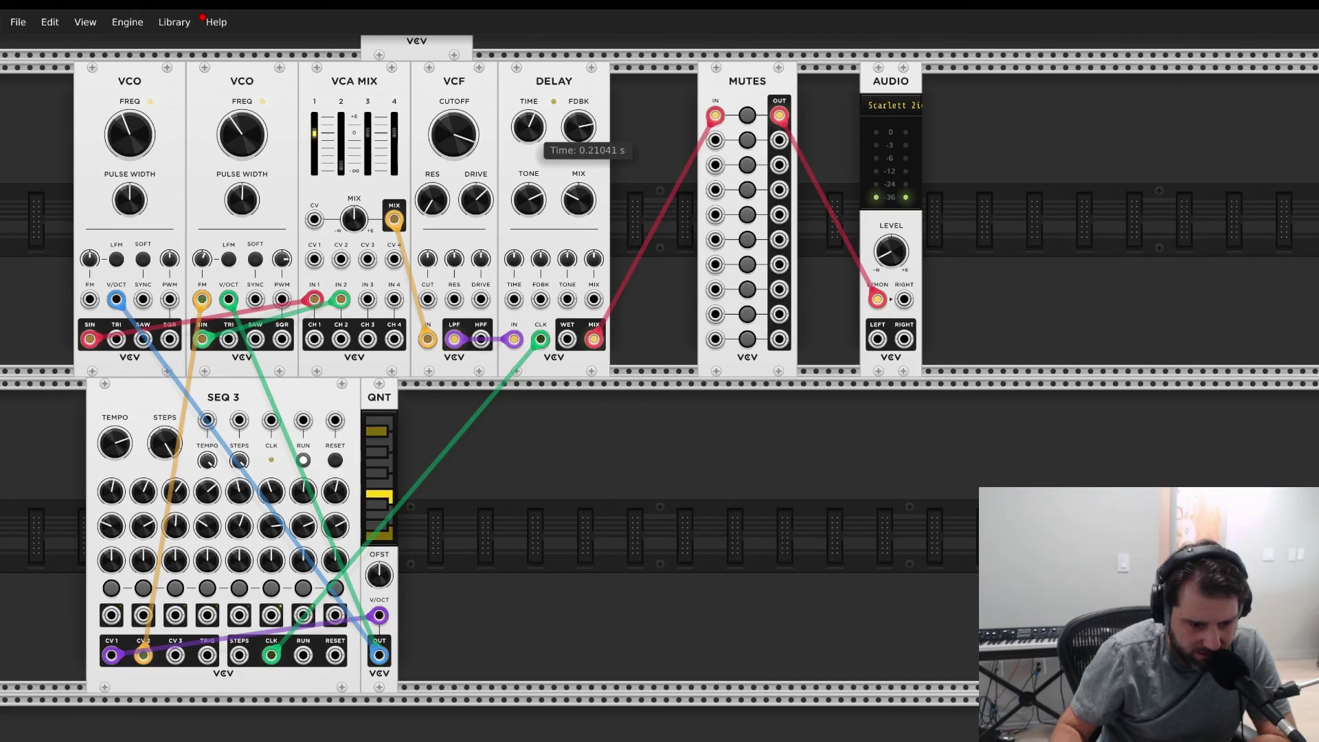
Step: Set the DELAY's time to about 0.32 s, readjust its mix and raise its feedback past 82%
drag(579, 199, 579, 211)
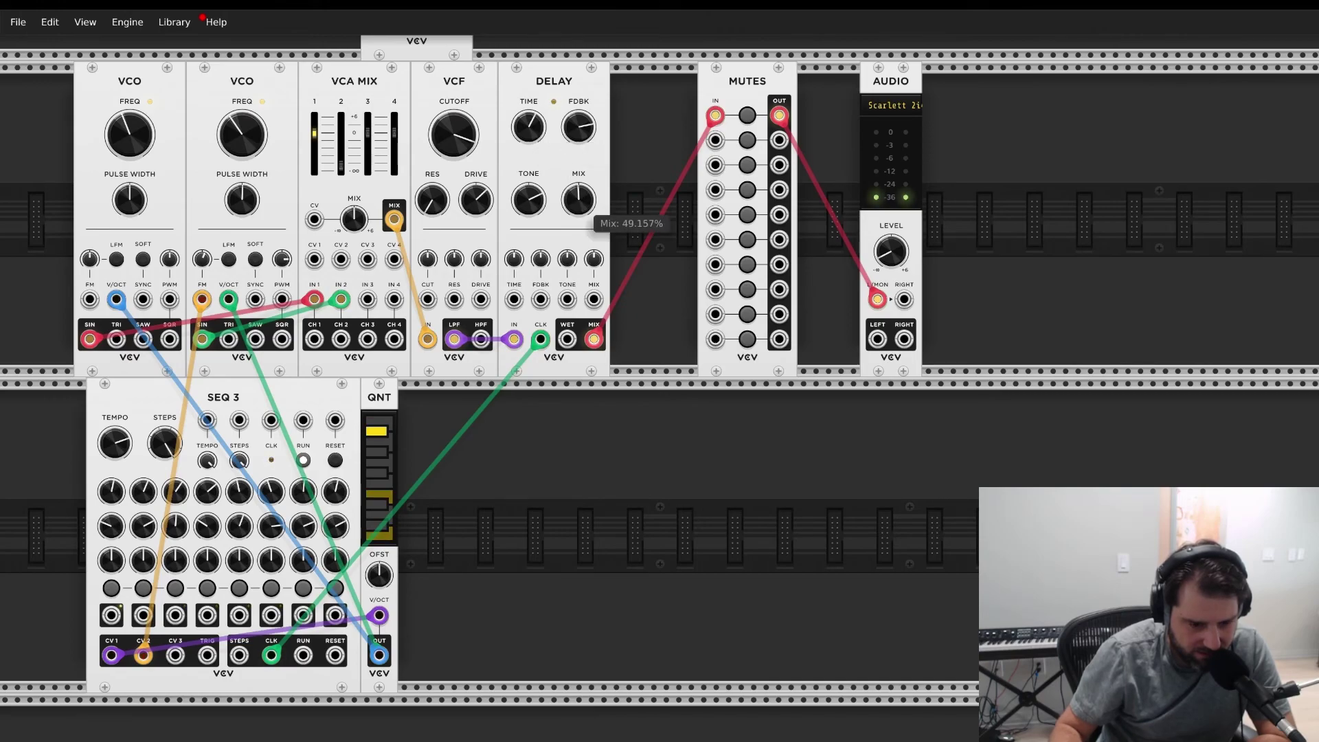
drag(533, 133, 534, 130)
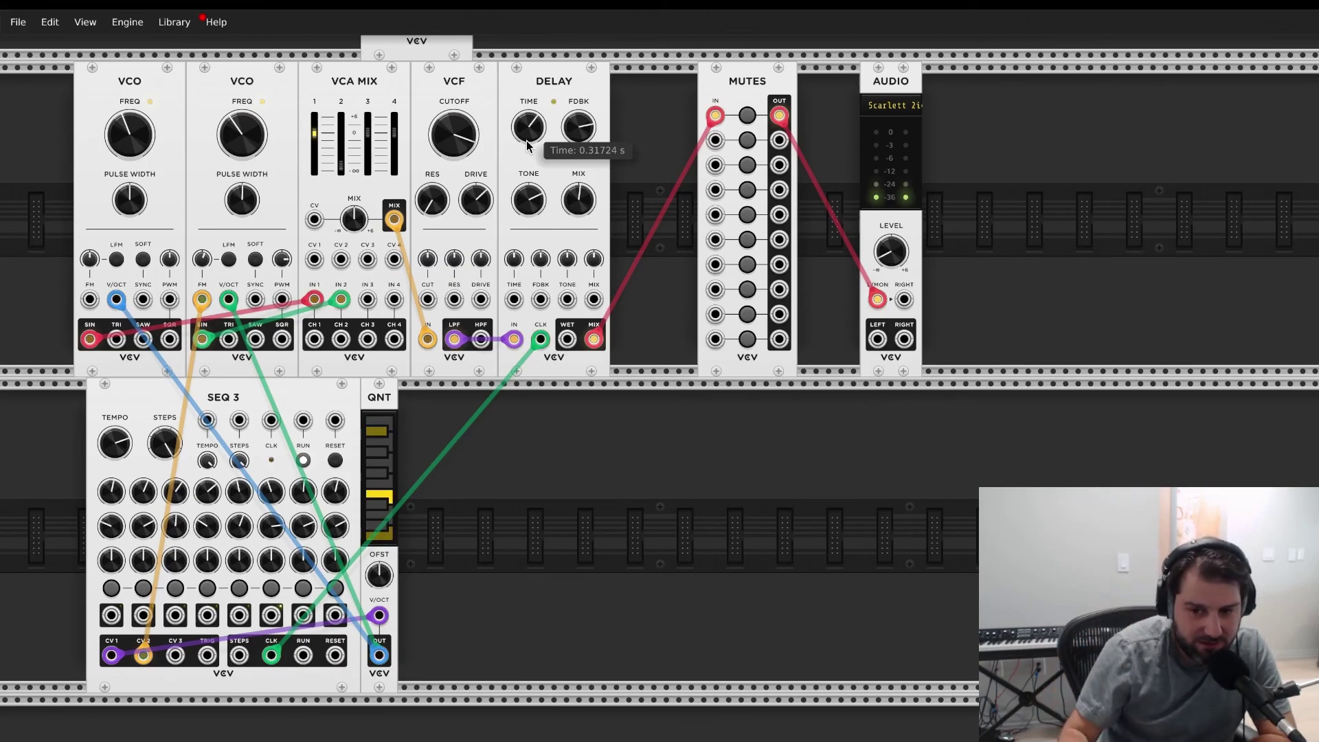
drag(578, 206, 559, 173)
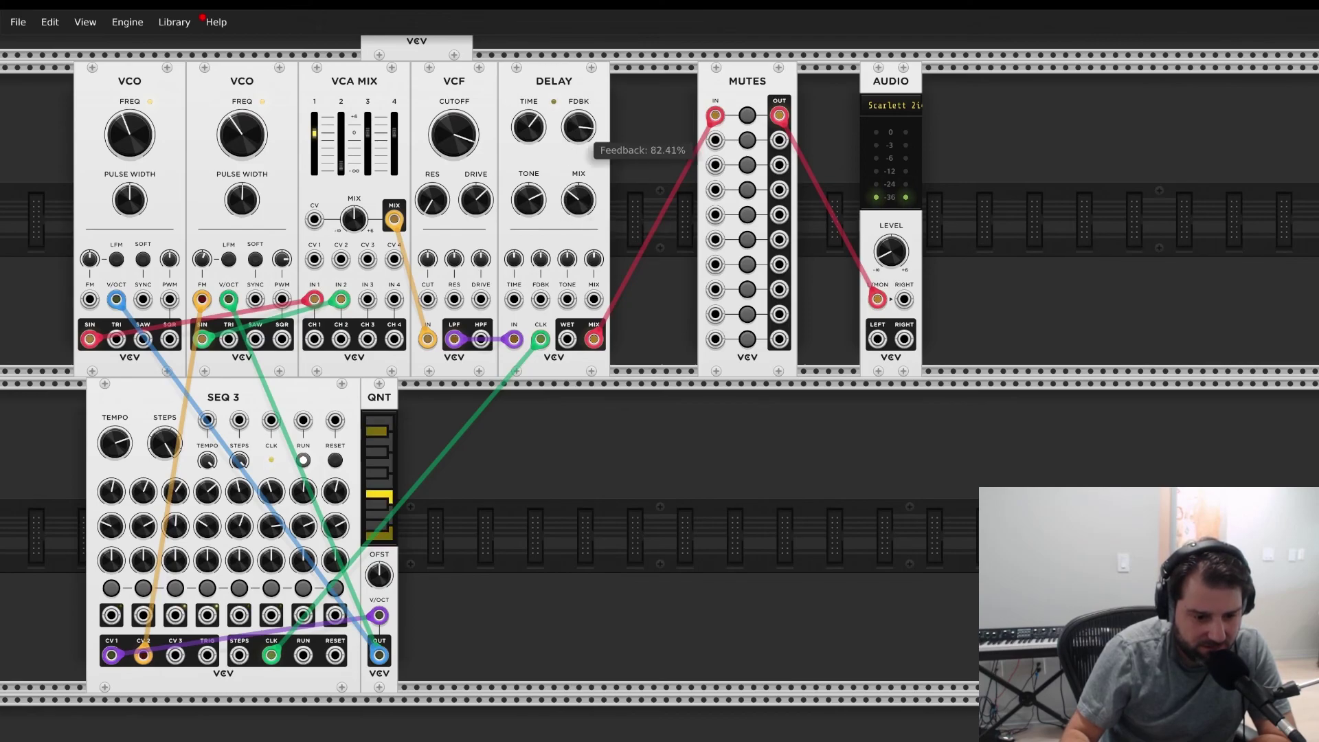
mouse_move(571, 201)
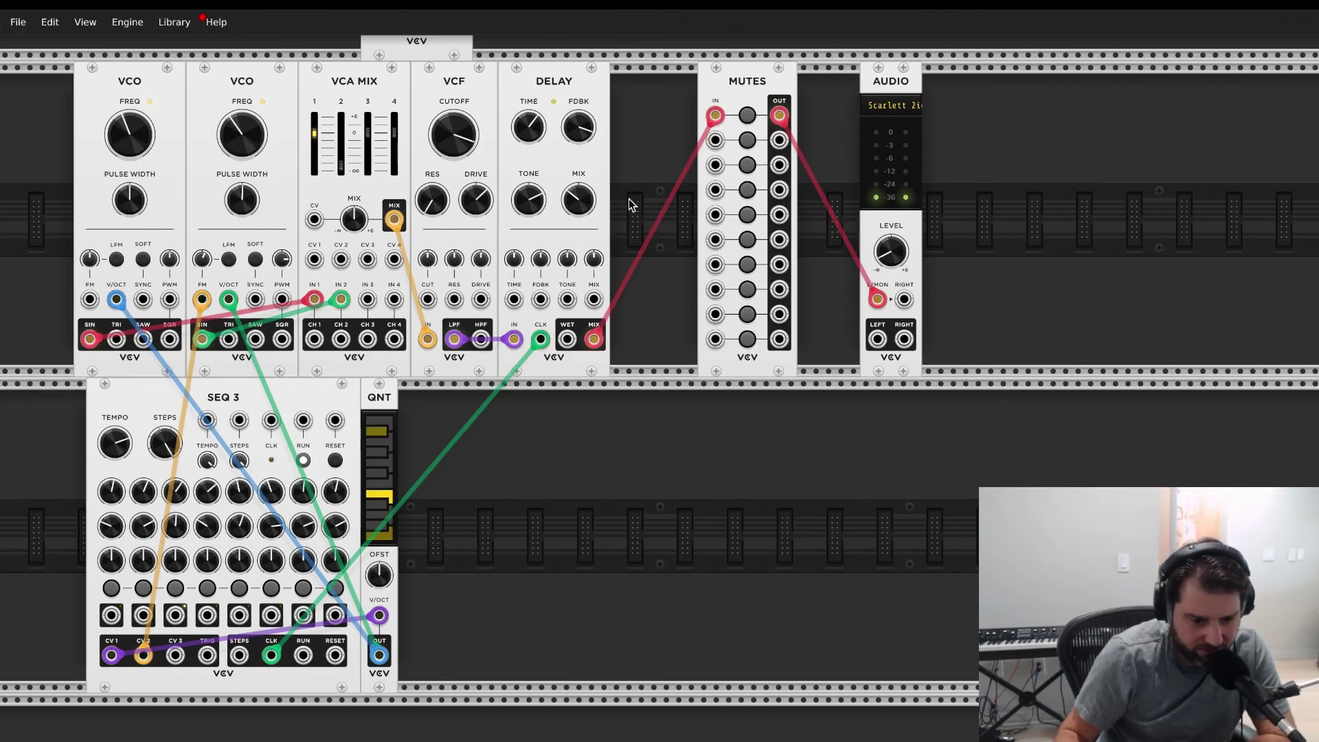
mouse_move(900, 260)
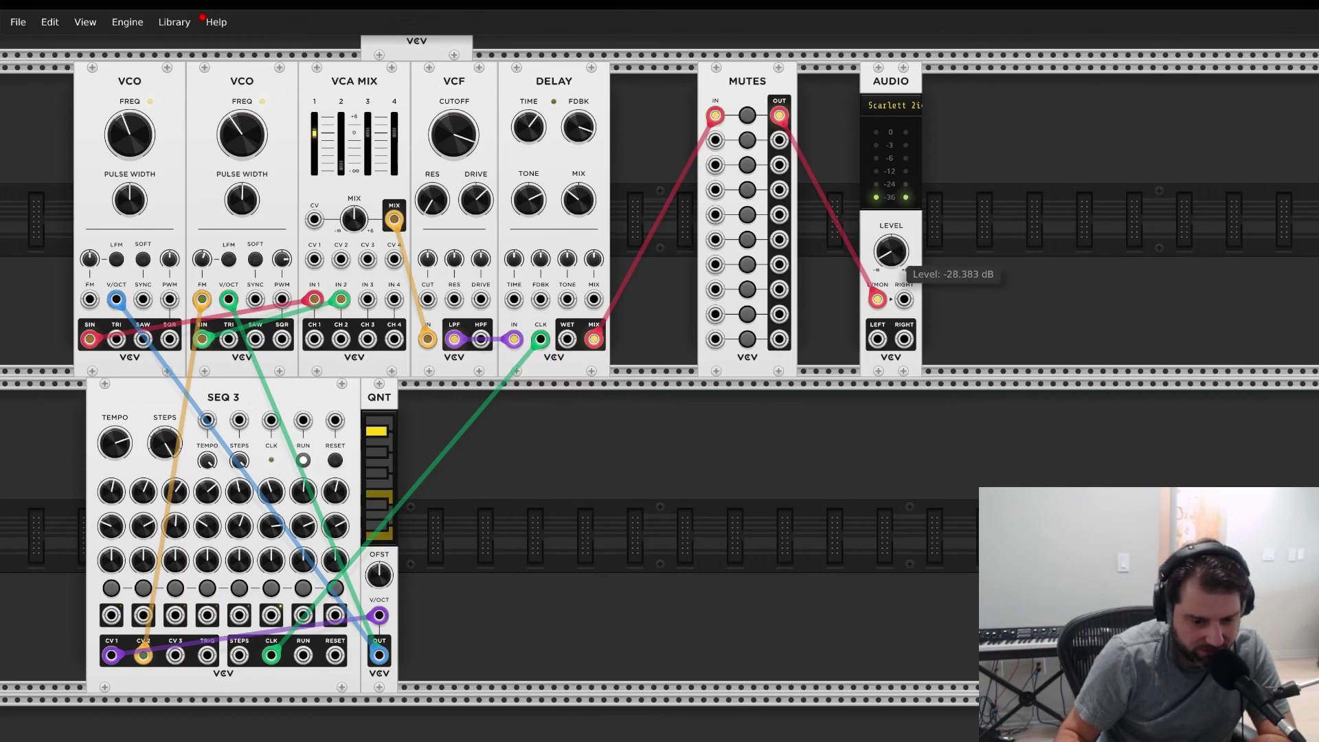